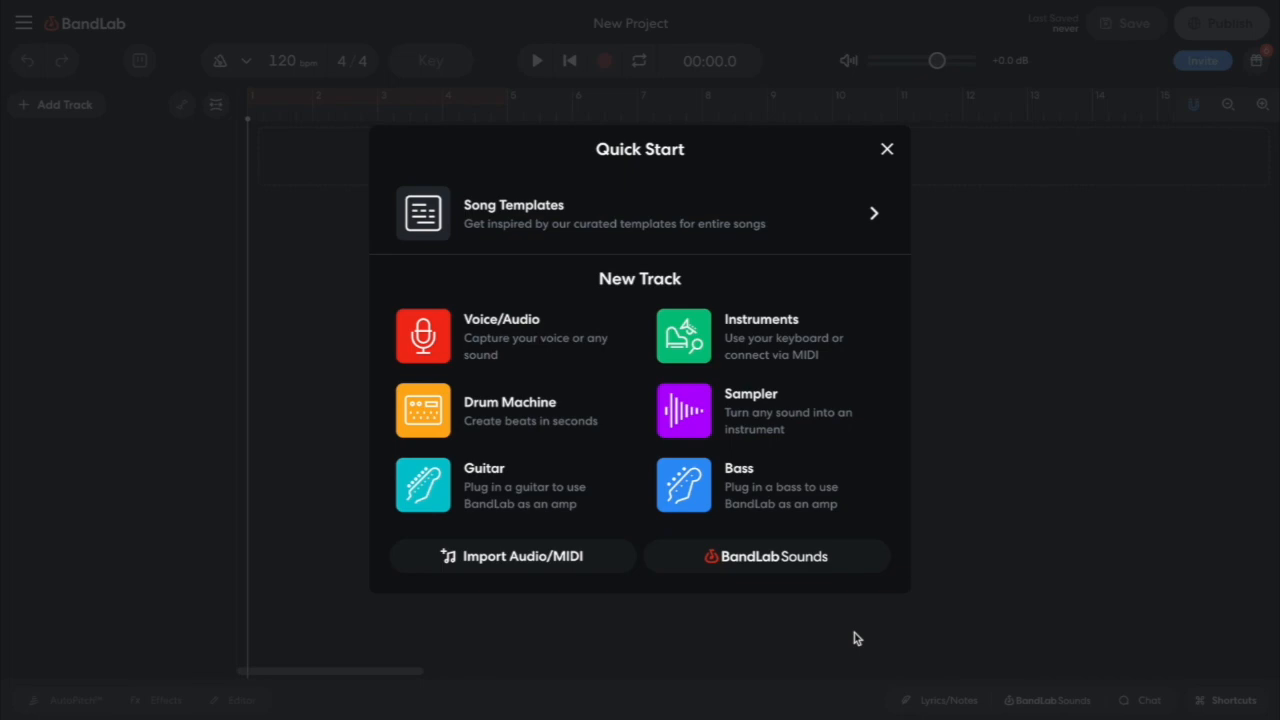
Add a Drum Machine track from the Empty beat starter and load the Dubstep drum pads found by searching "dub"
left_click(533, 409)
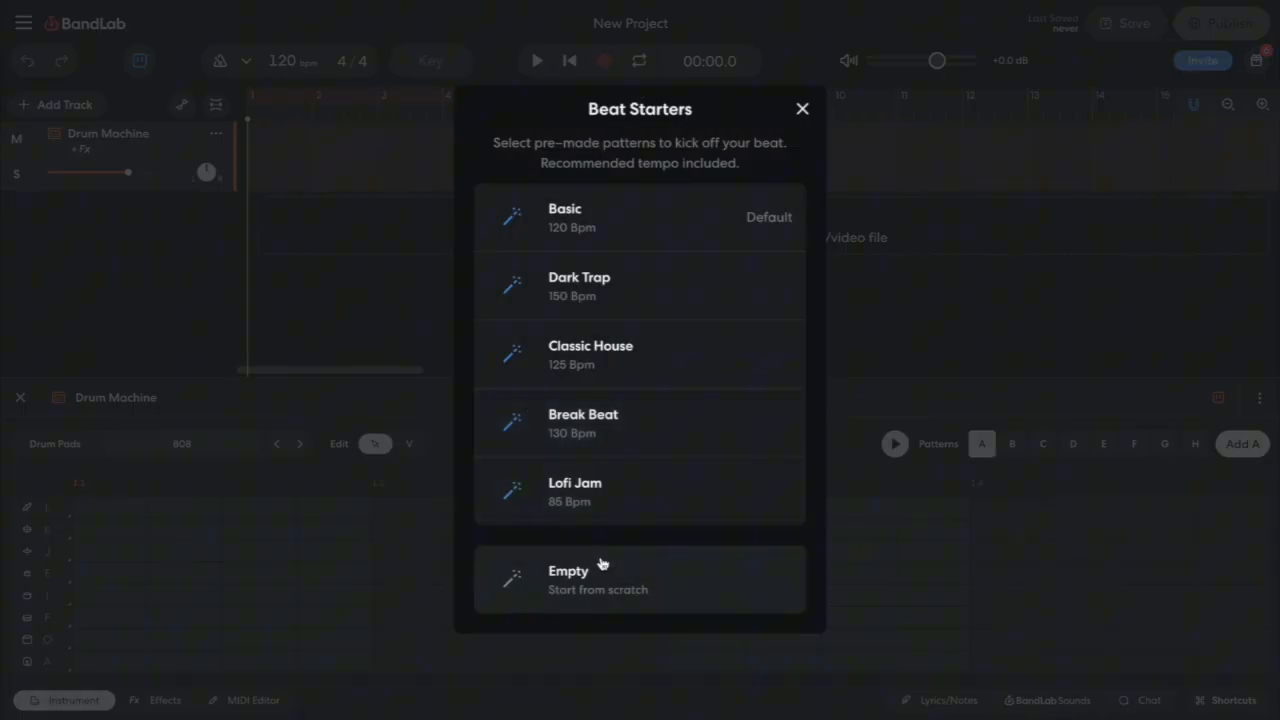
left_click(597, 572)
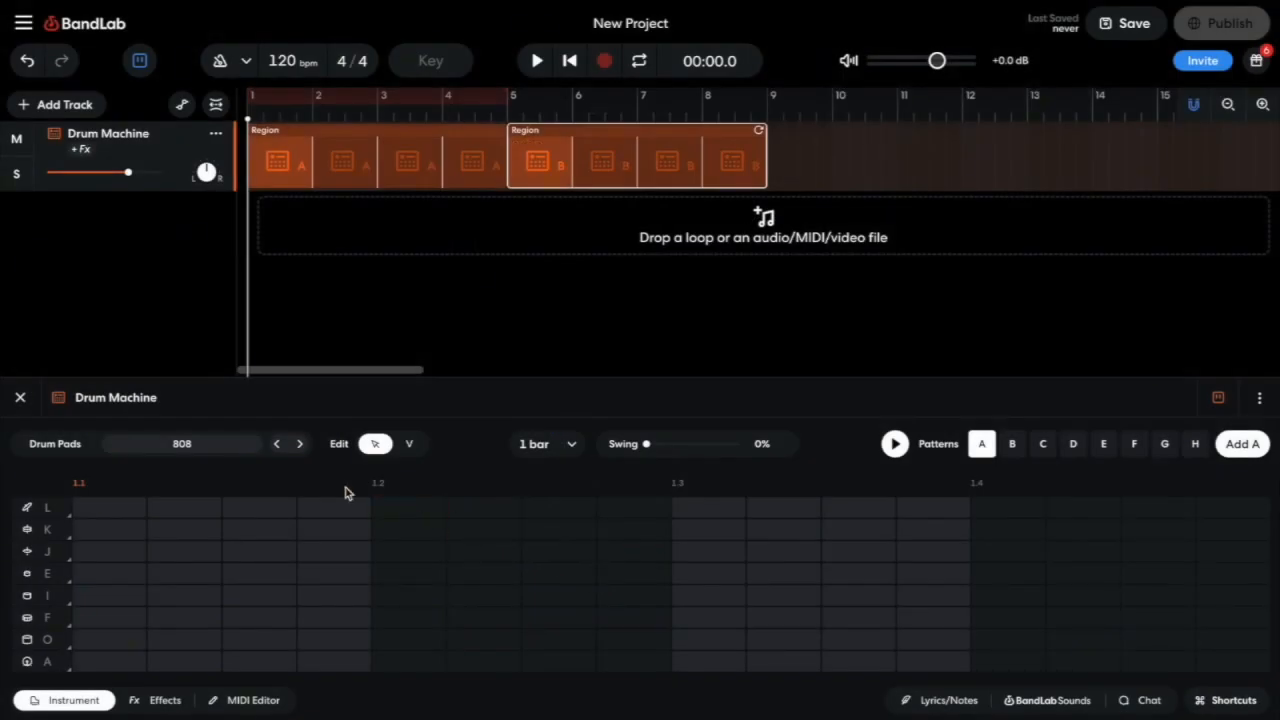
left_click(214, 446)
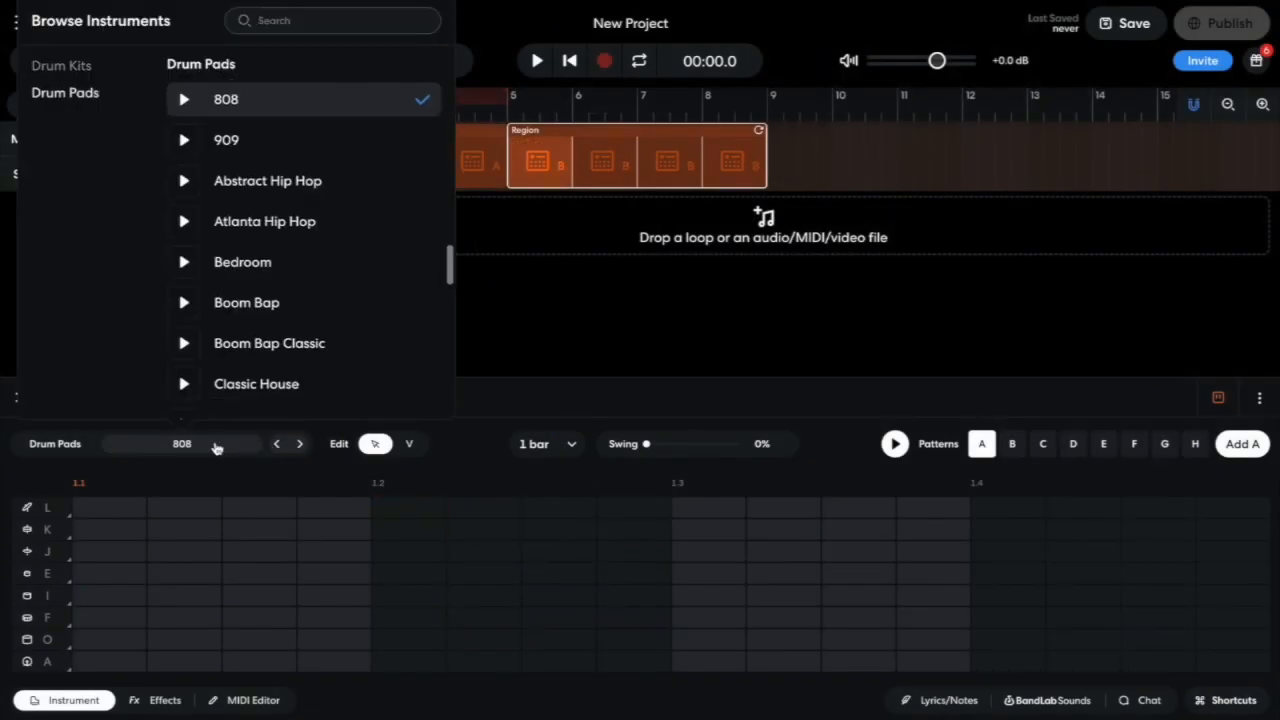
type("dub")
key("Return")
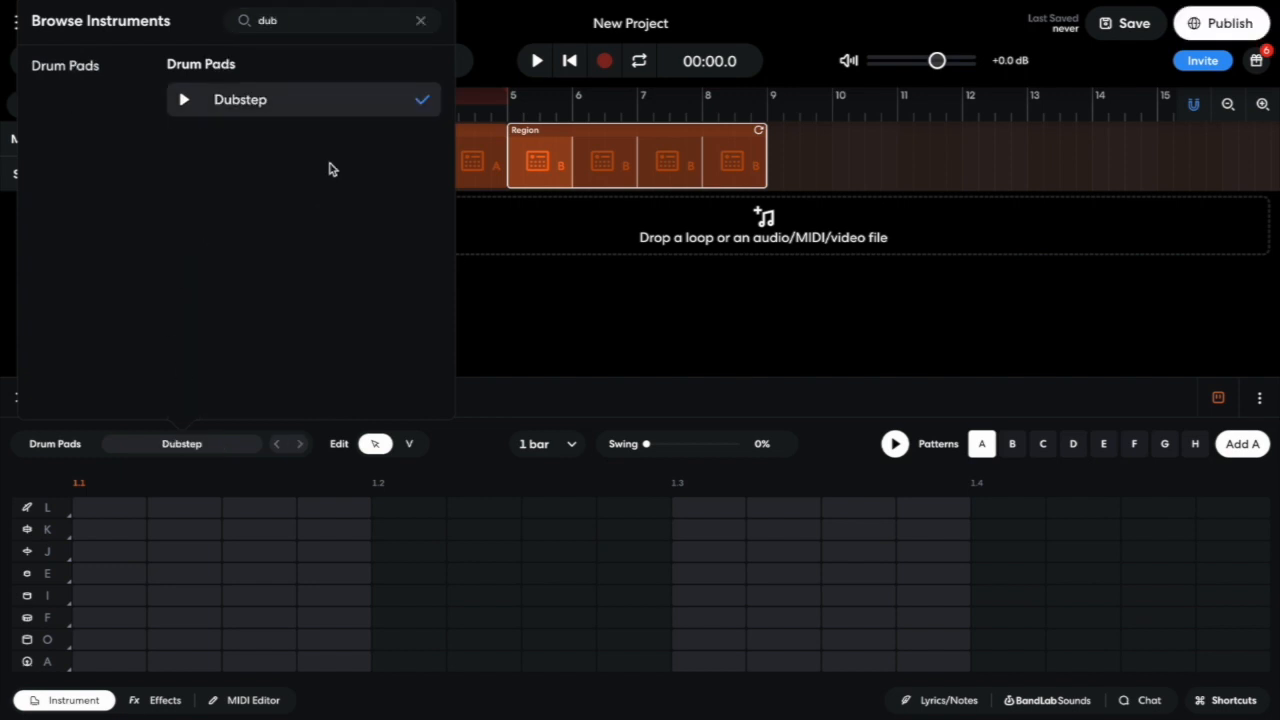
left_click(491, 403)
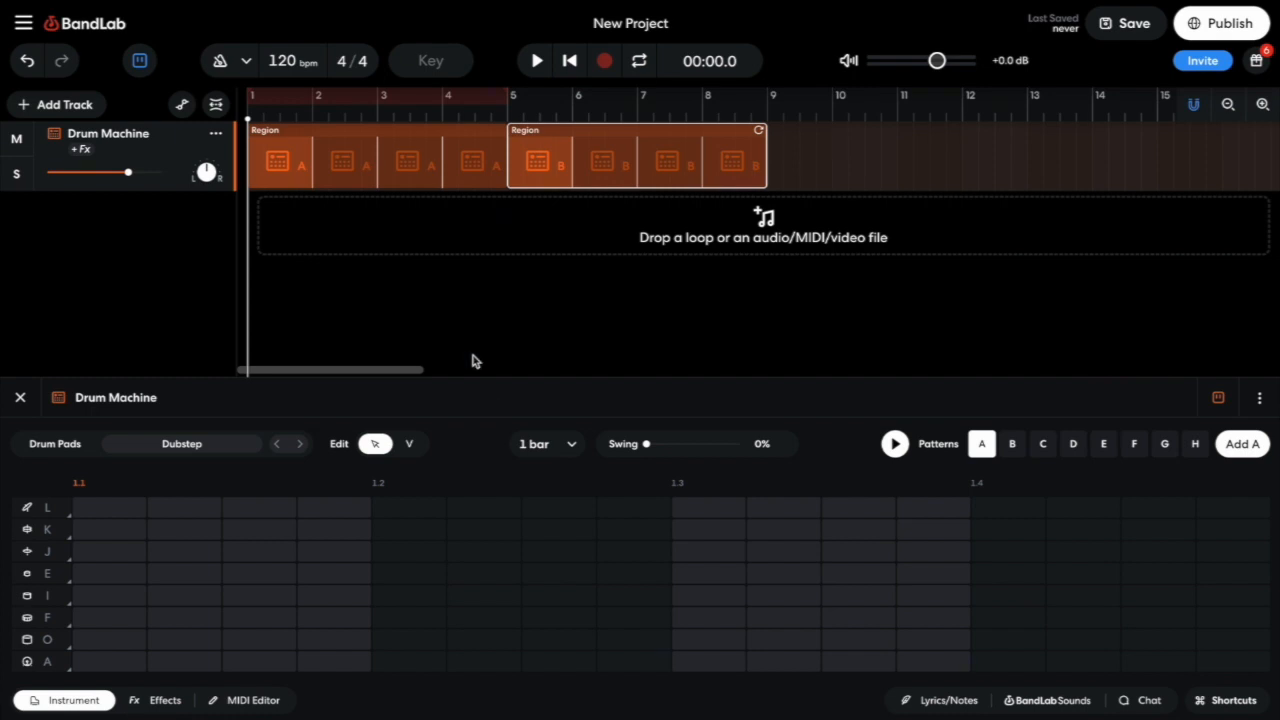
Set the project tempo to 90 bpm
left_click(285, 60)
type("90")
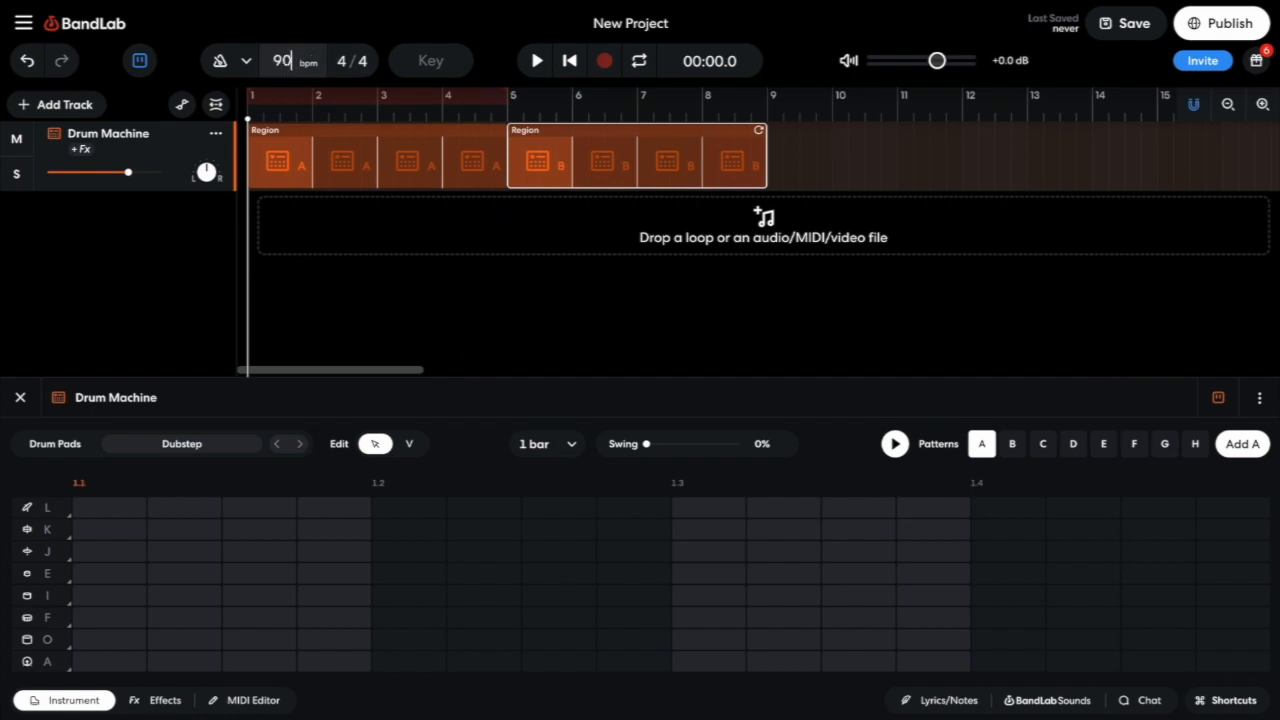
key("Return")
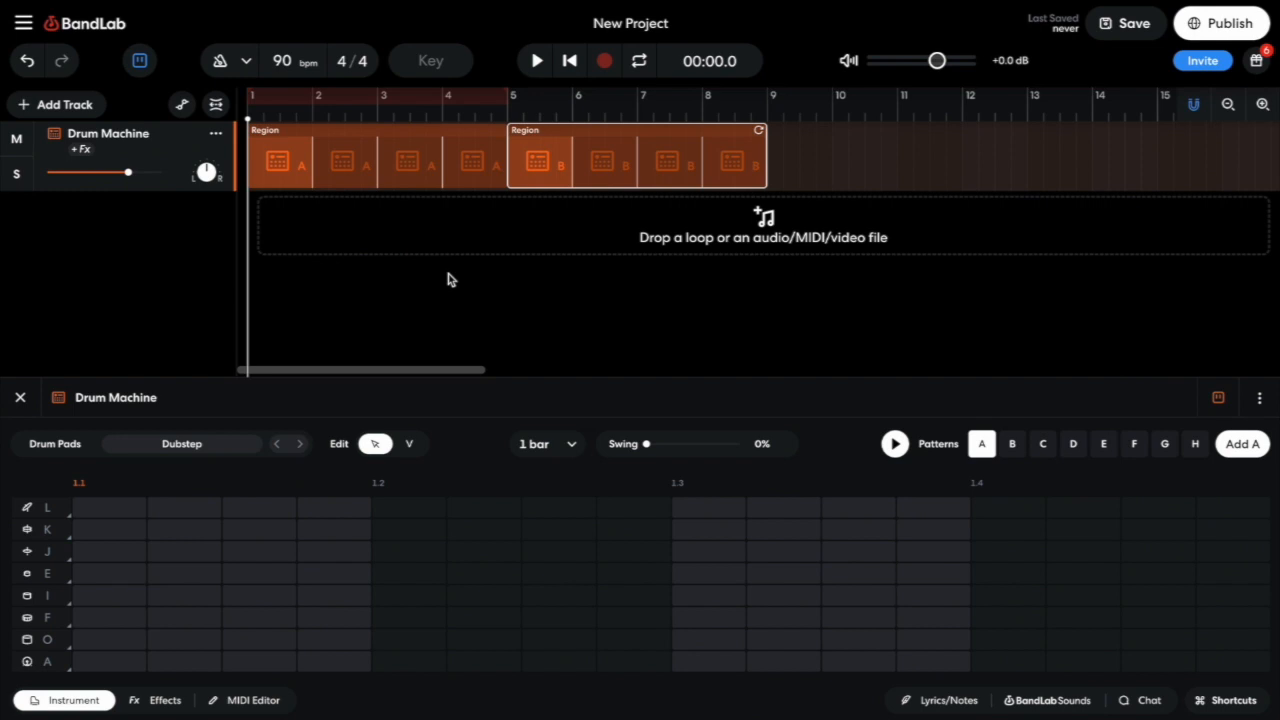
In pattern A, place row A hits on the first step of all four beats and on the bar's last step
left_click(102, 660)
left_click(405, 662)
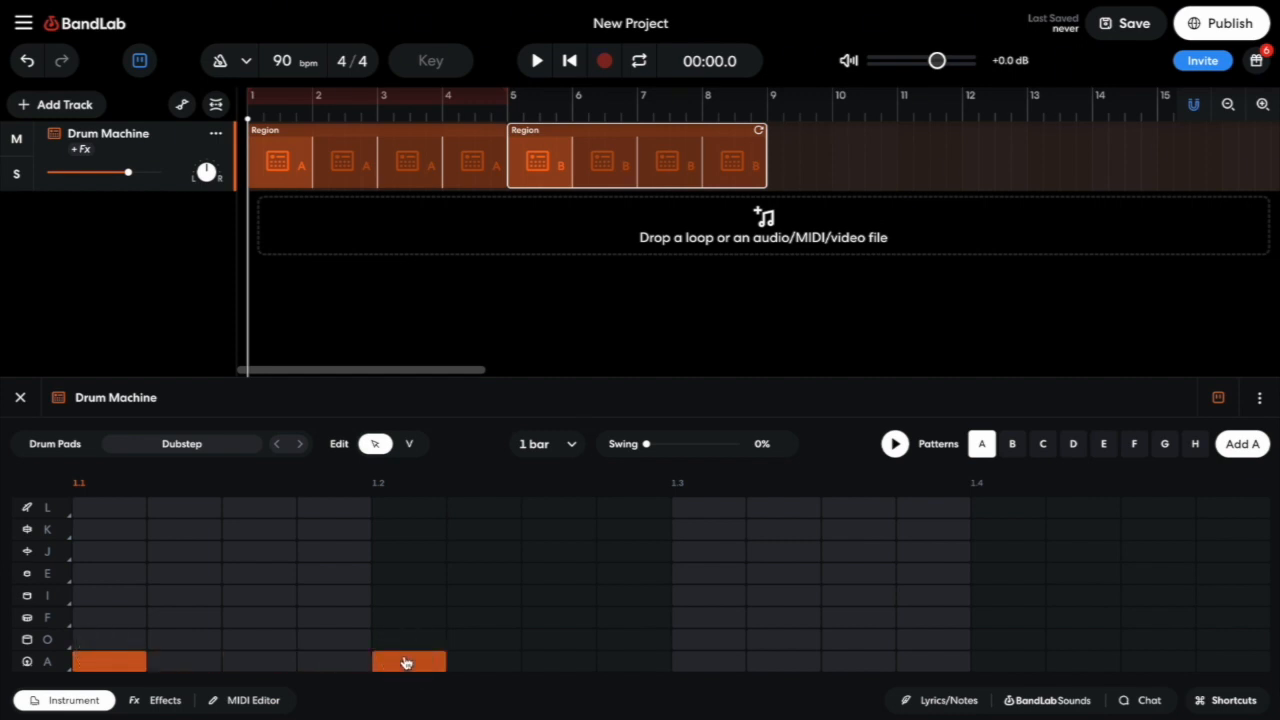
left_click(700, 660)
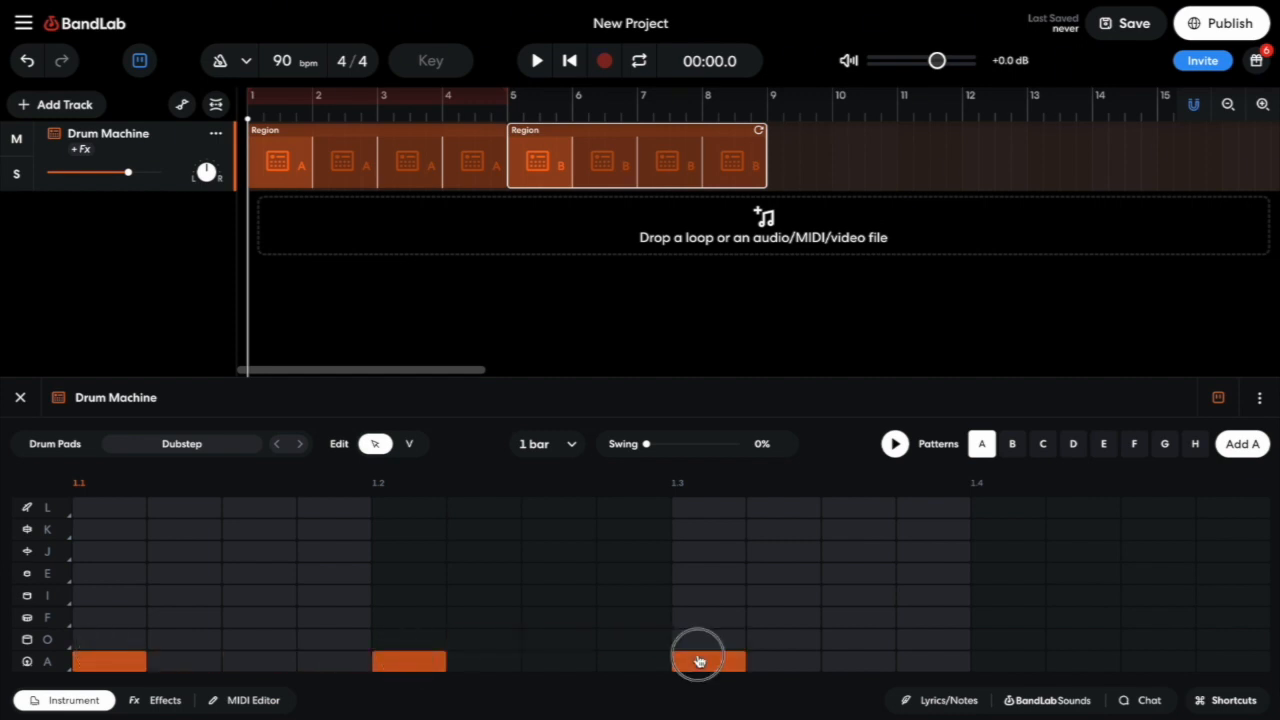
left_click(995, 664)
left_click(1237, 663)
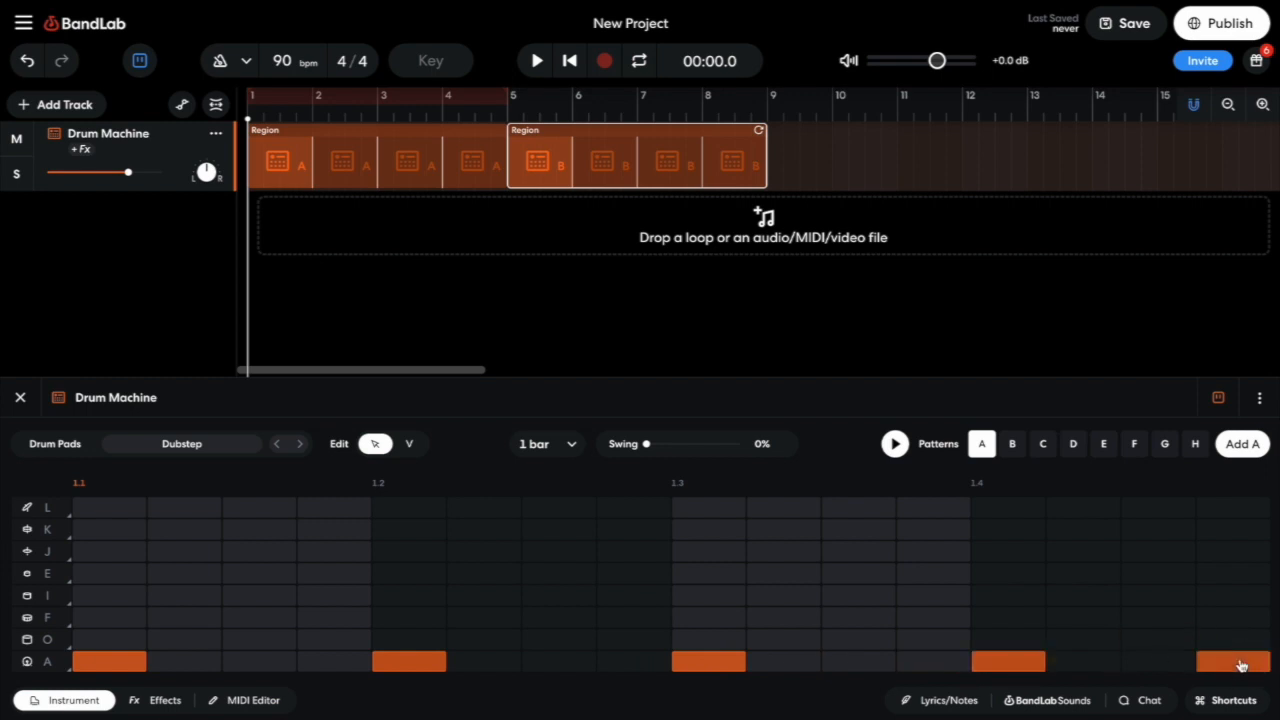
In pattern A, add row F hits at 1.2 and 1.4 and fill all sixteen steps of row J
left_click(414, 624)
left_click(993, 623)
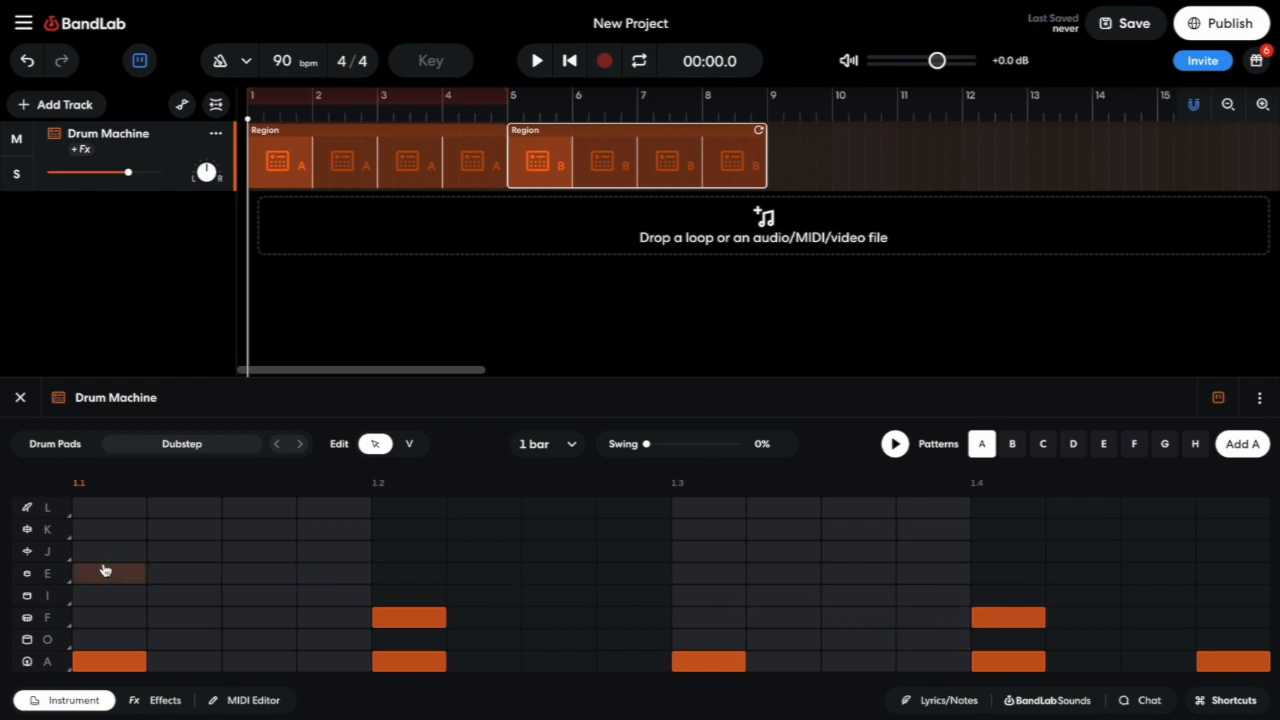
left_click_drag(96, 558, 1203, 556)
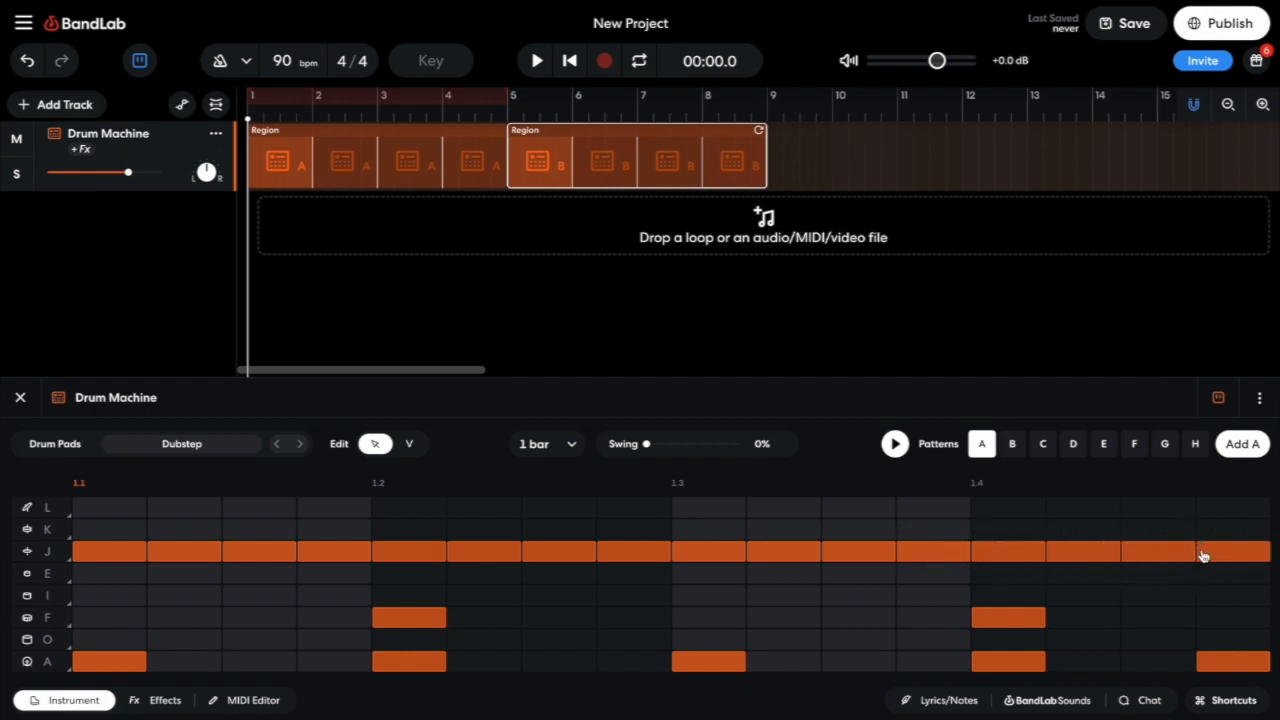
Switch to pattern B and place row A hits on the first step of all four beats
left_click(1013, 444)
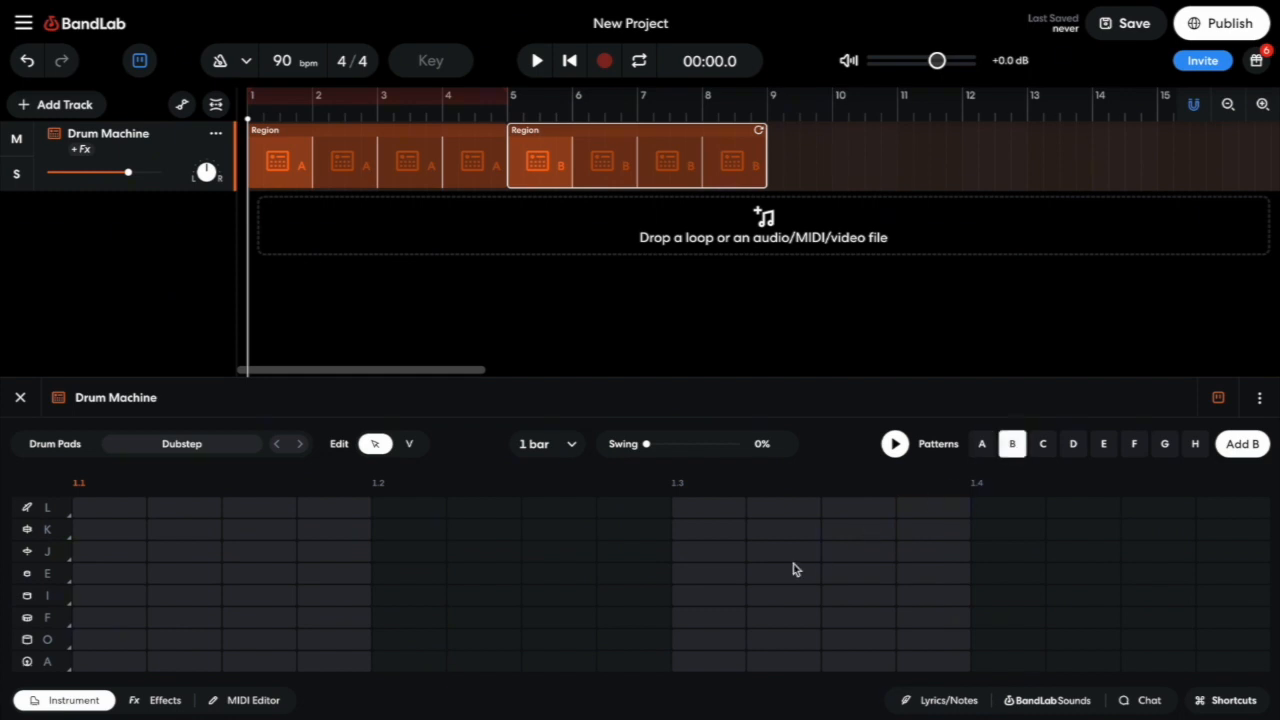
left_click(121, 668)
left_click(393, 665)
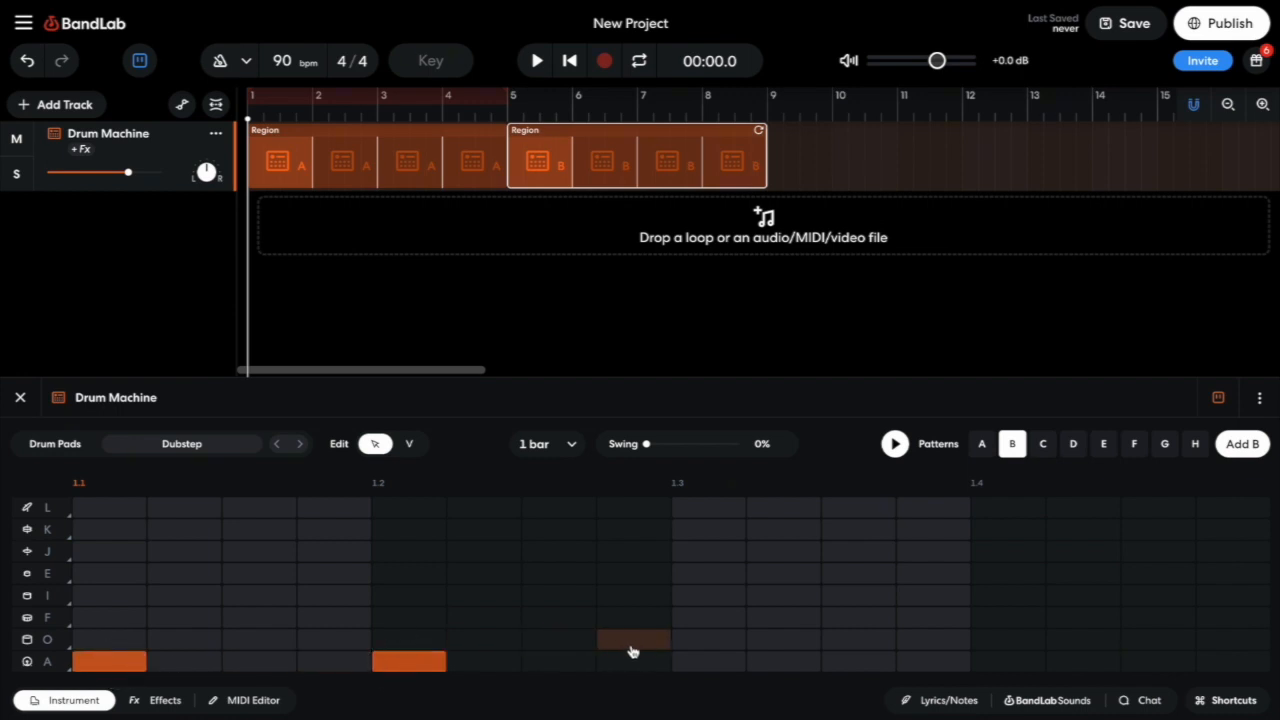
left_click(690, 664)
left_click(995, 664)
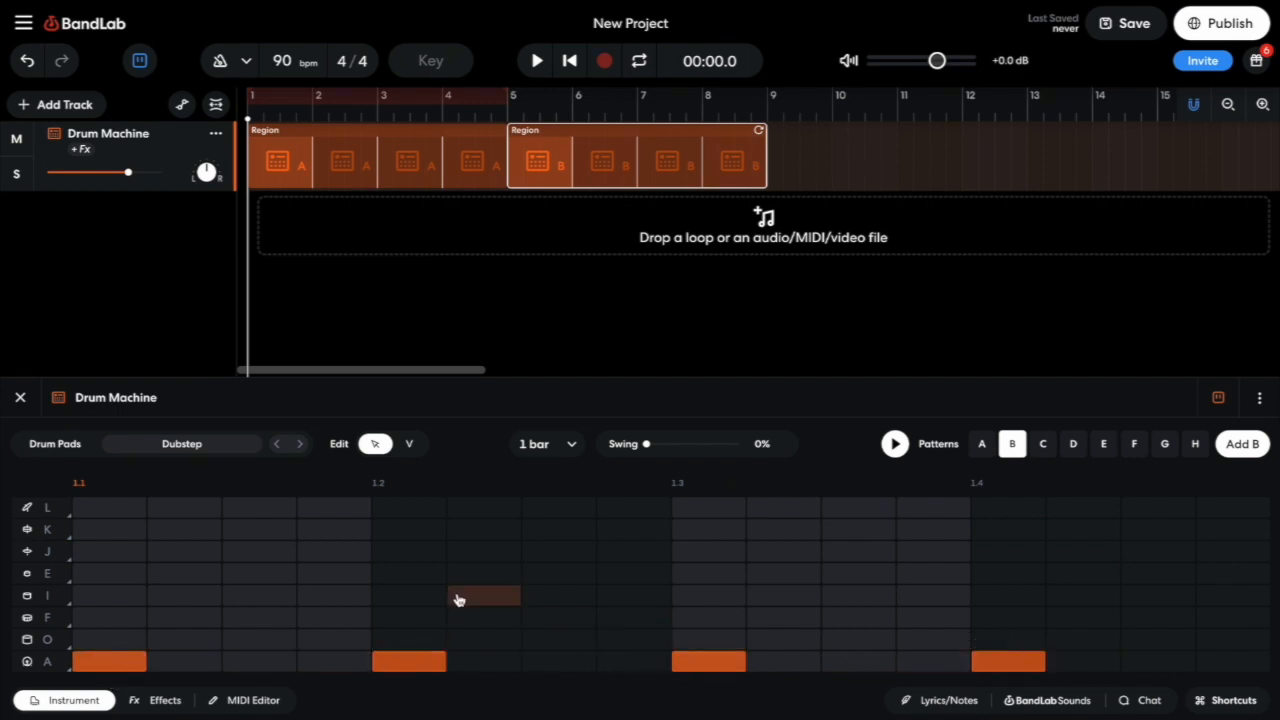
In pattern B, add row F hits at 1.2 and 1.4 and fill all sixteen steps of row J
left_click(408, 617)
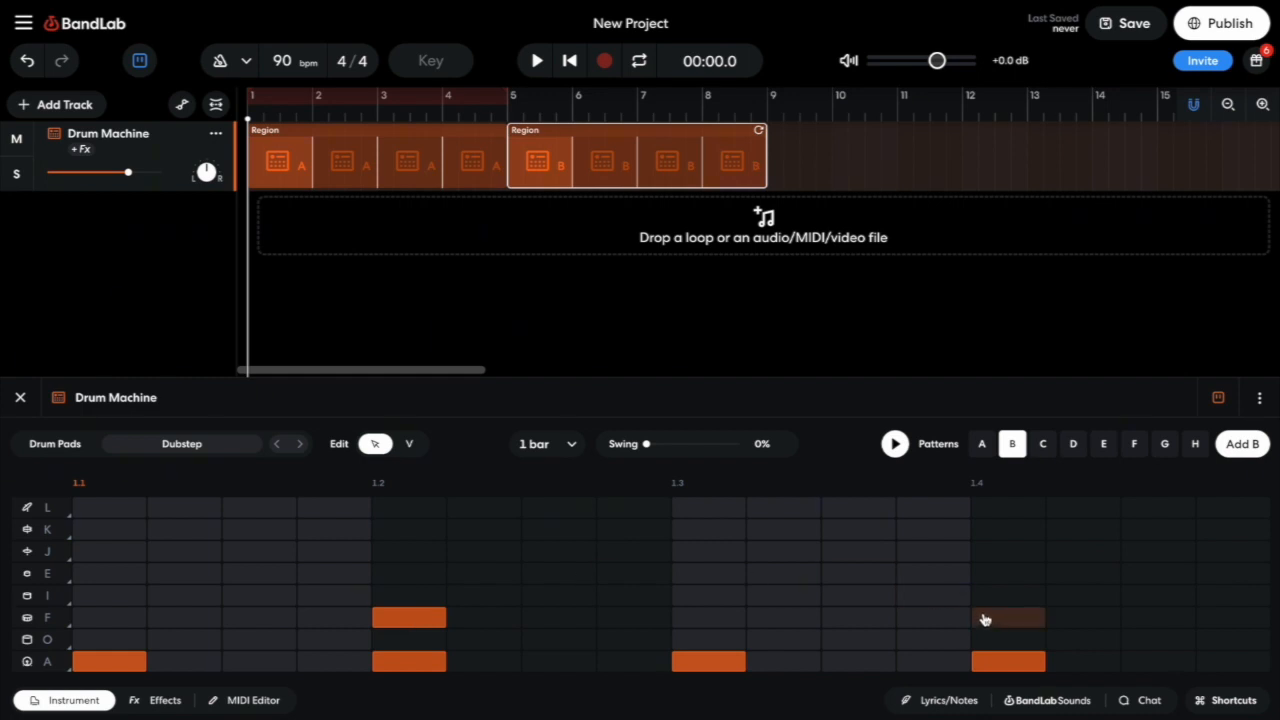
left_click(988, 618)
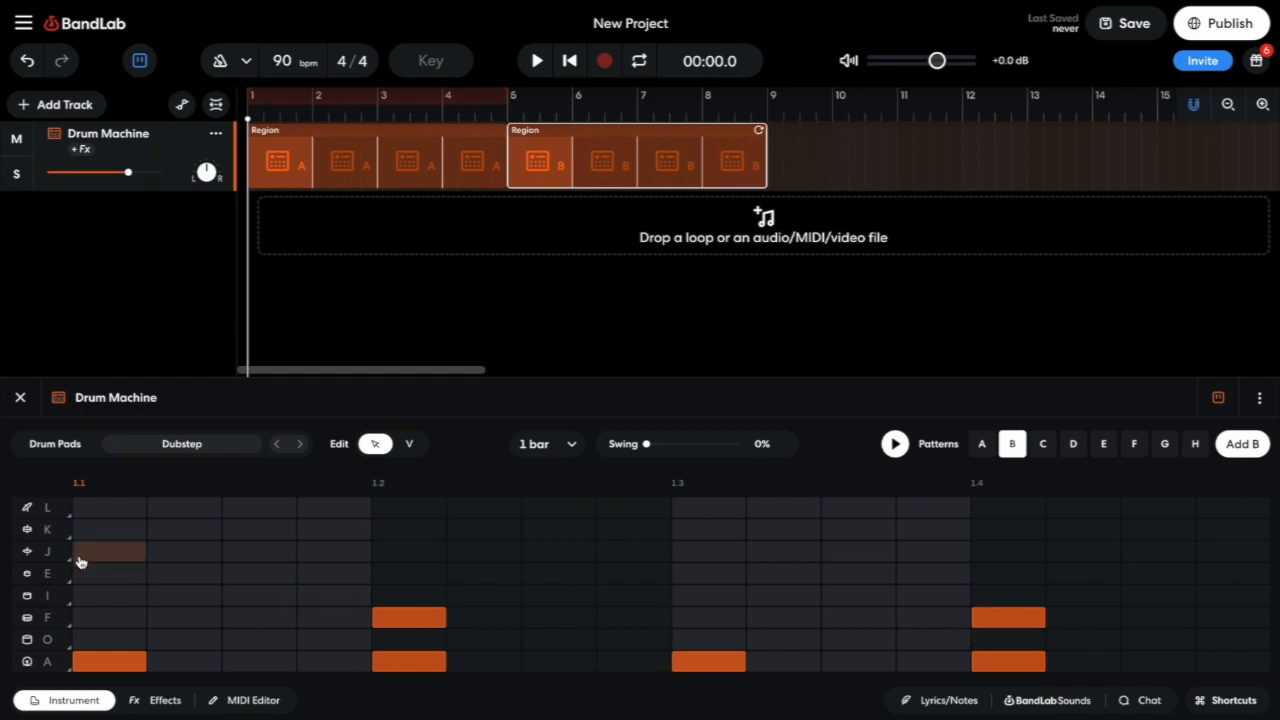
mouse_move(81, 562)
left_mouse_down()
mouse_move(86, 551)
mouse_move(1205, 551)
left_mouse_up()
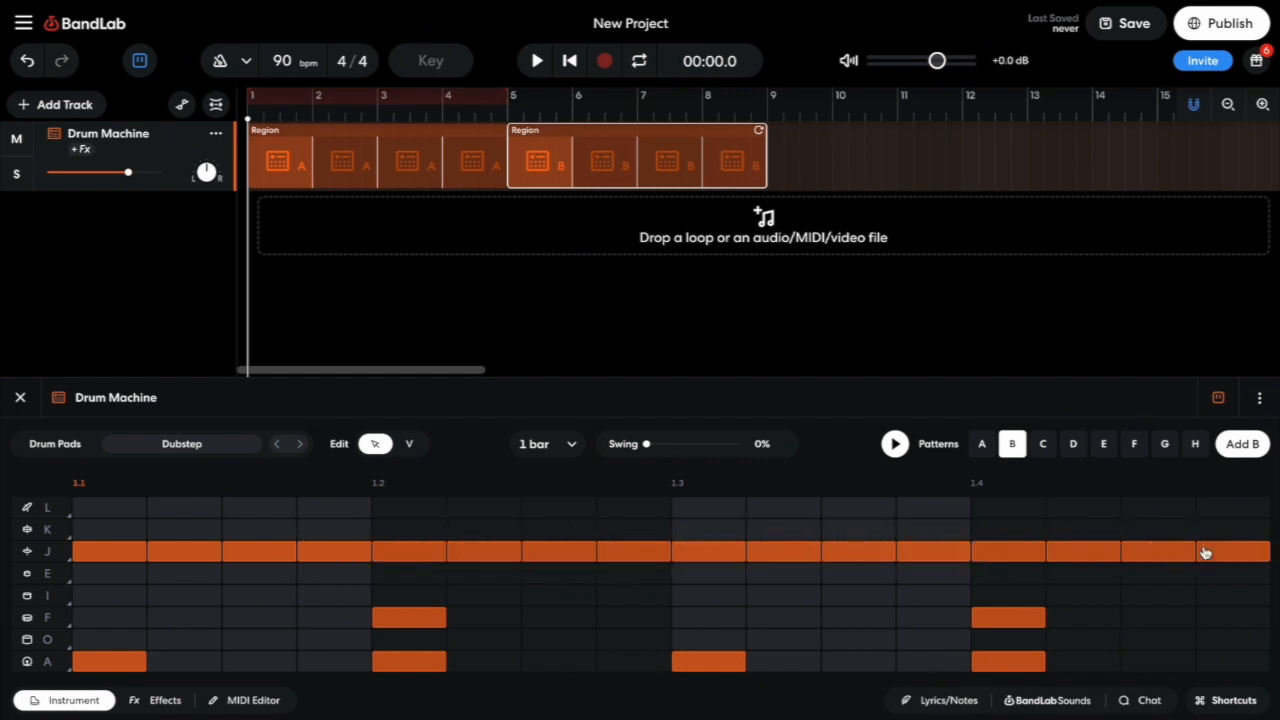
In pattern B, swap row O for sound S and place hits on the last two steps of beat 3 and first step of beat 4
left_click(48, 642)
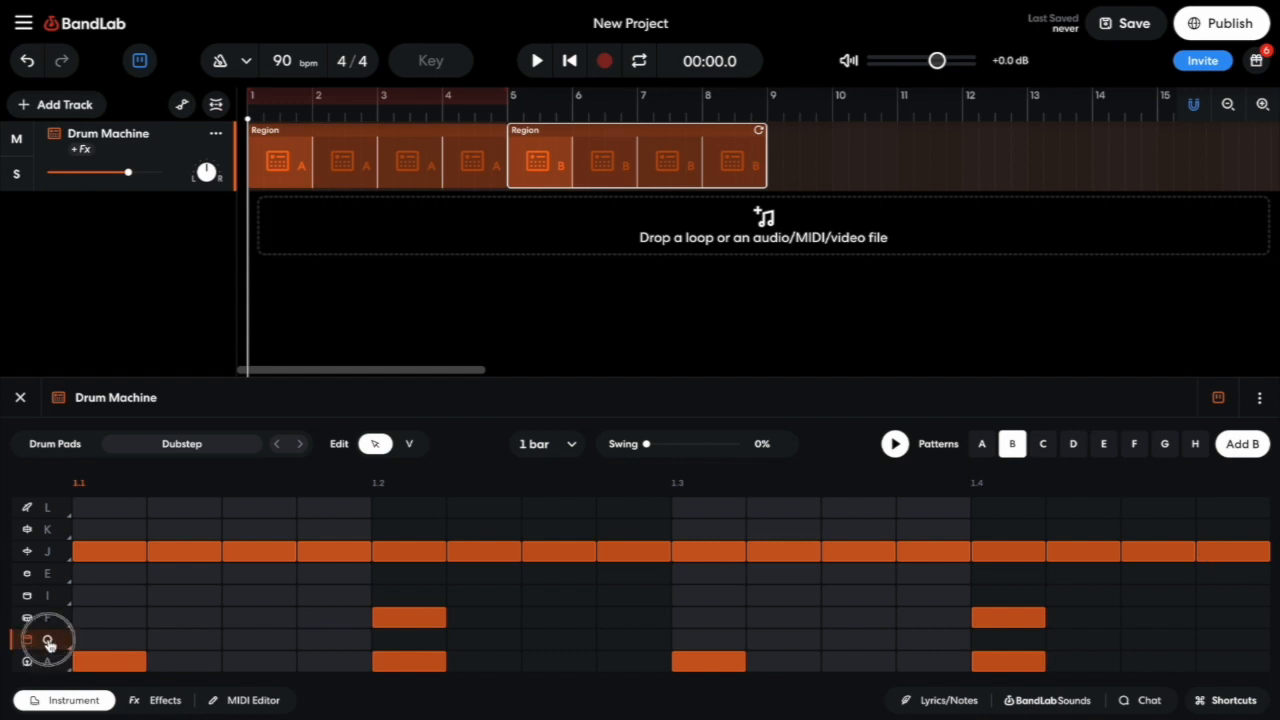
left_click(126, 636)
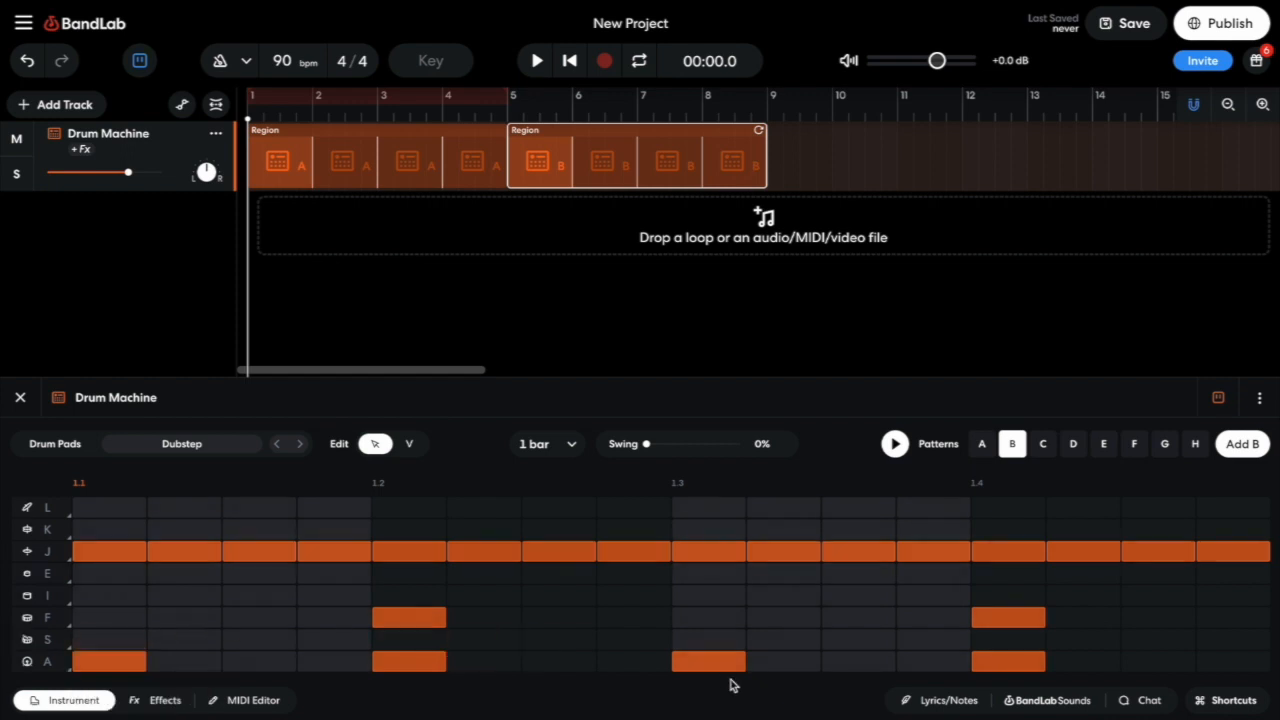
left_click(853, 644)
left_click(912, 640)
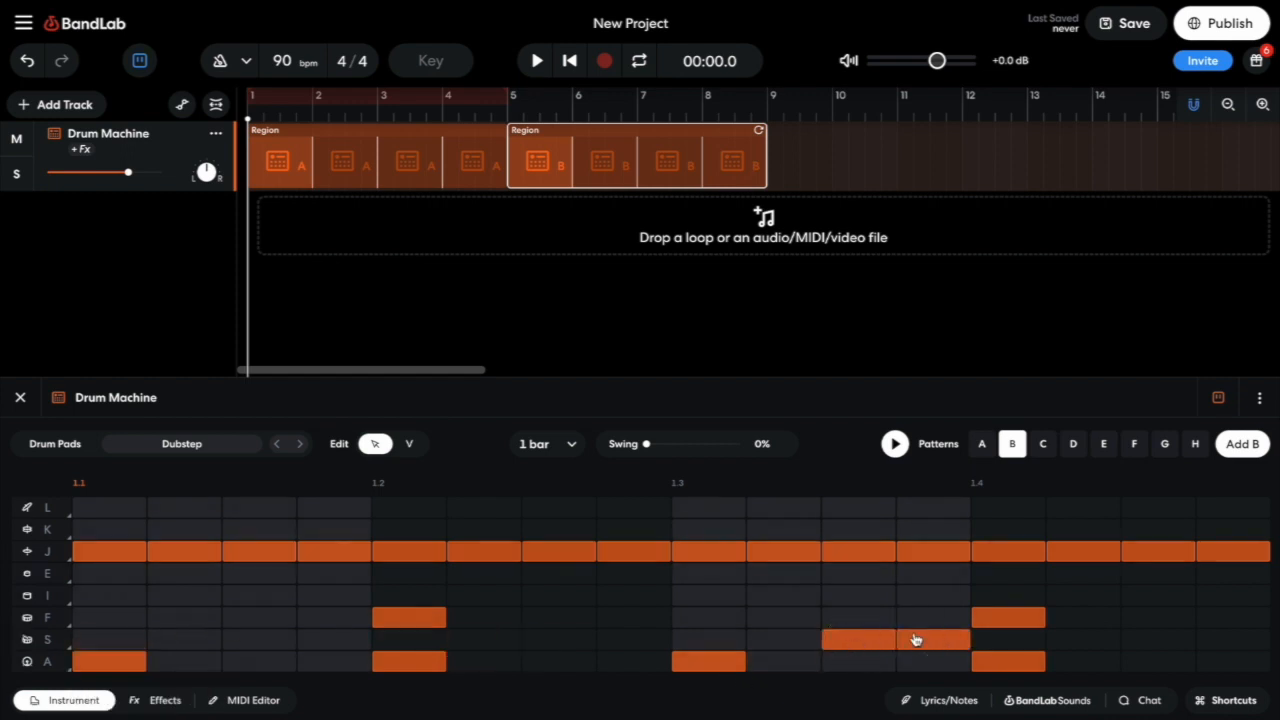
left_click(1000, 641)
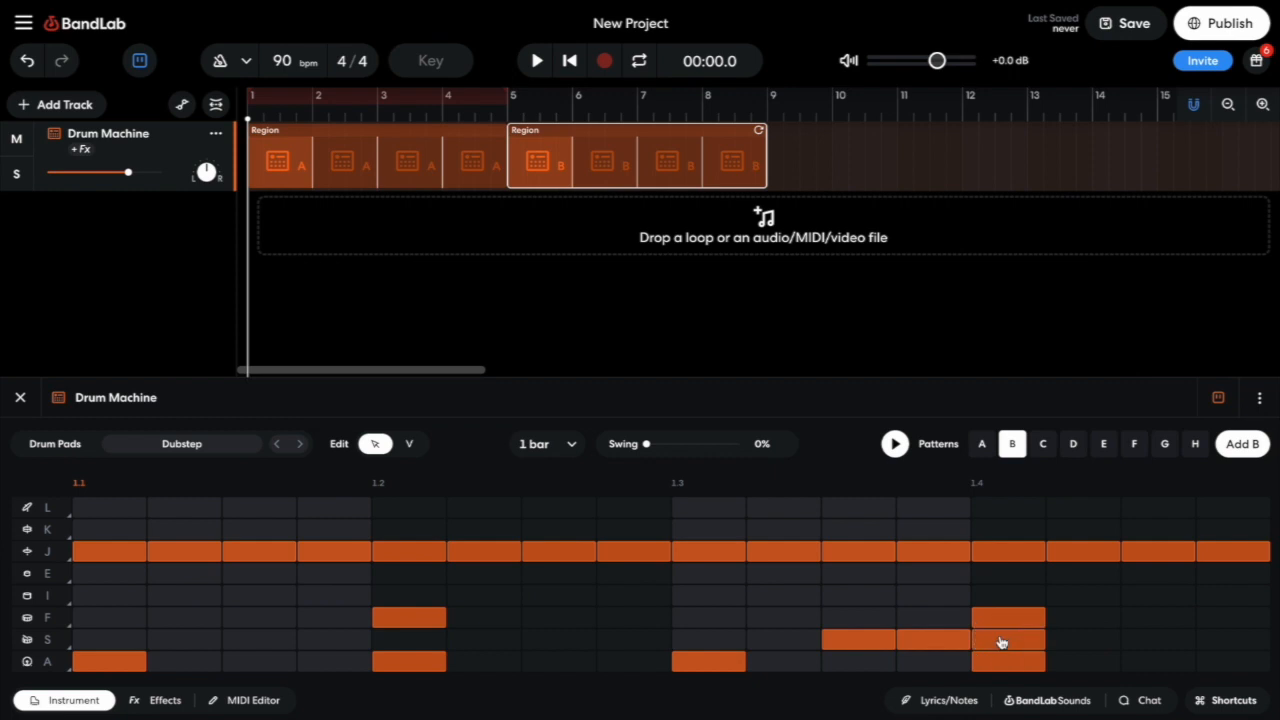
left_click(994, 516)
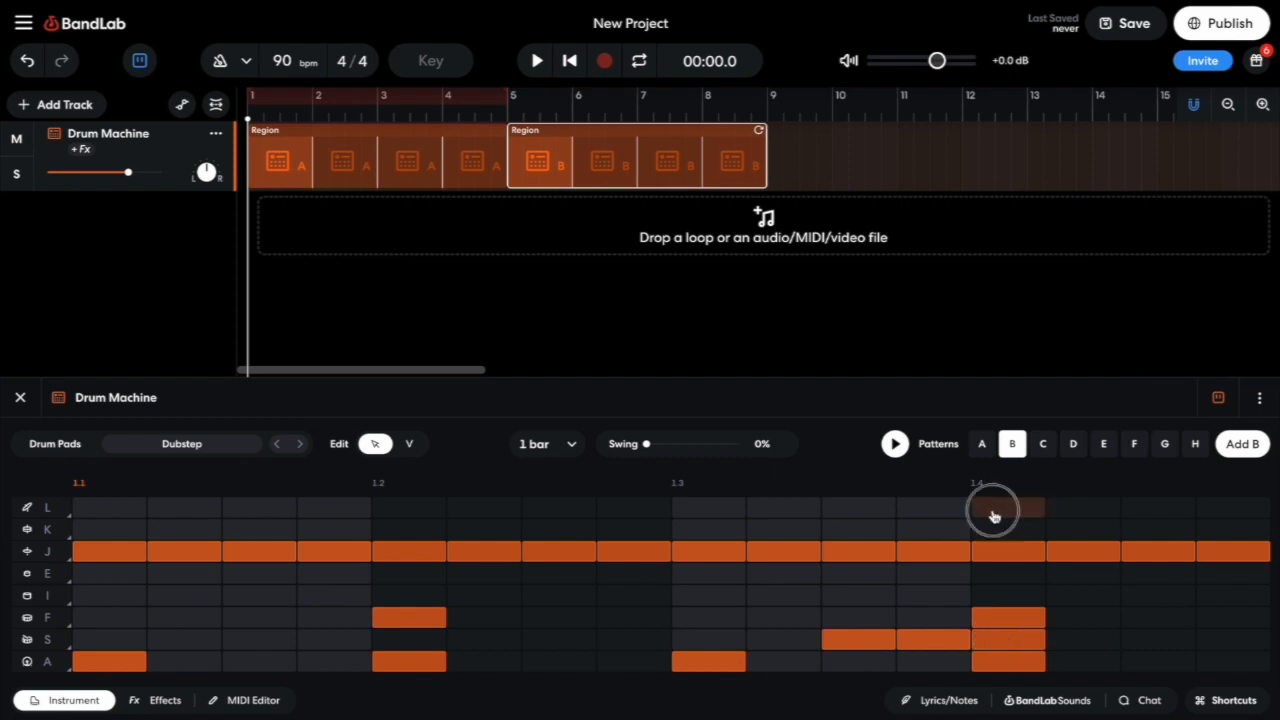
Switch to pattern C and place row A hits on the first step of all four beats
left_click(1041, 448)
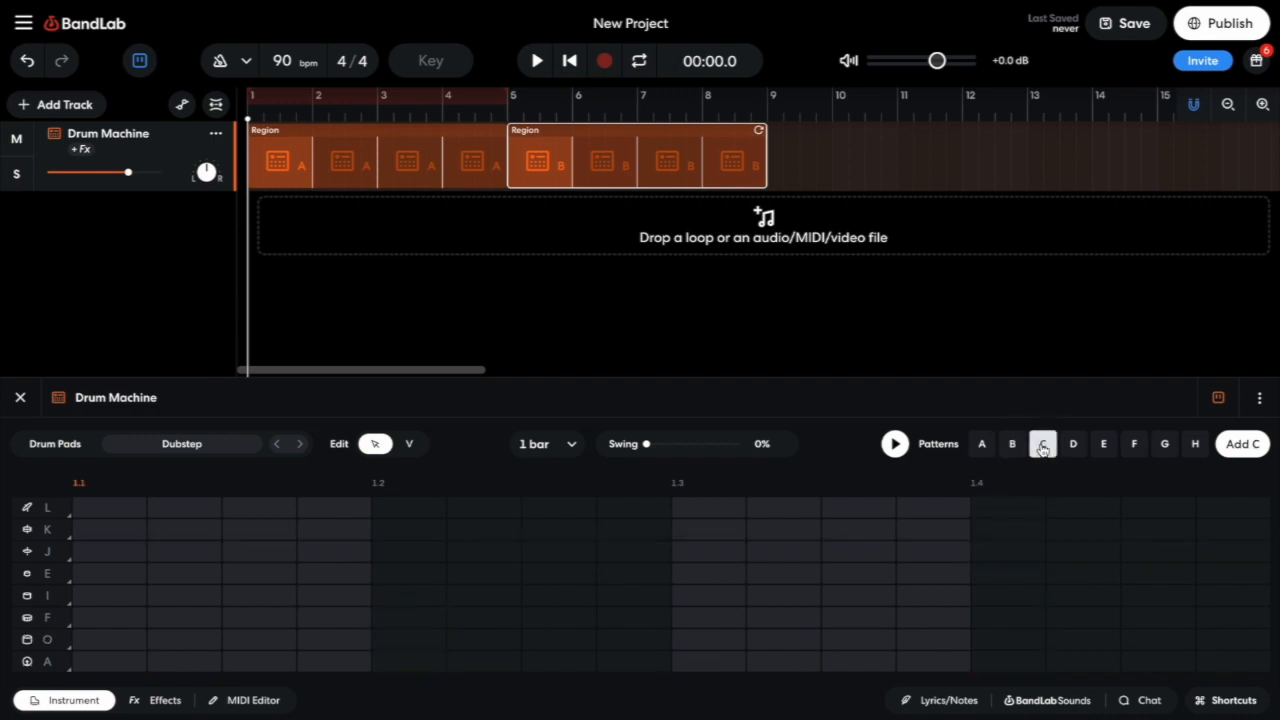
left_click(118, 666)
left_click(409, 664)
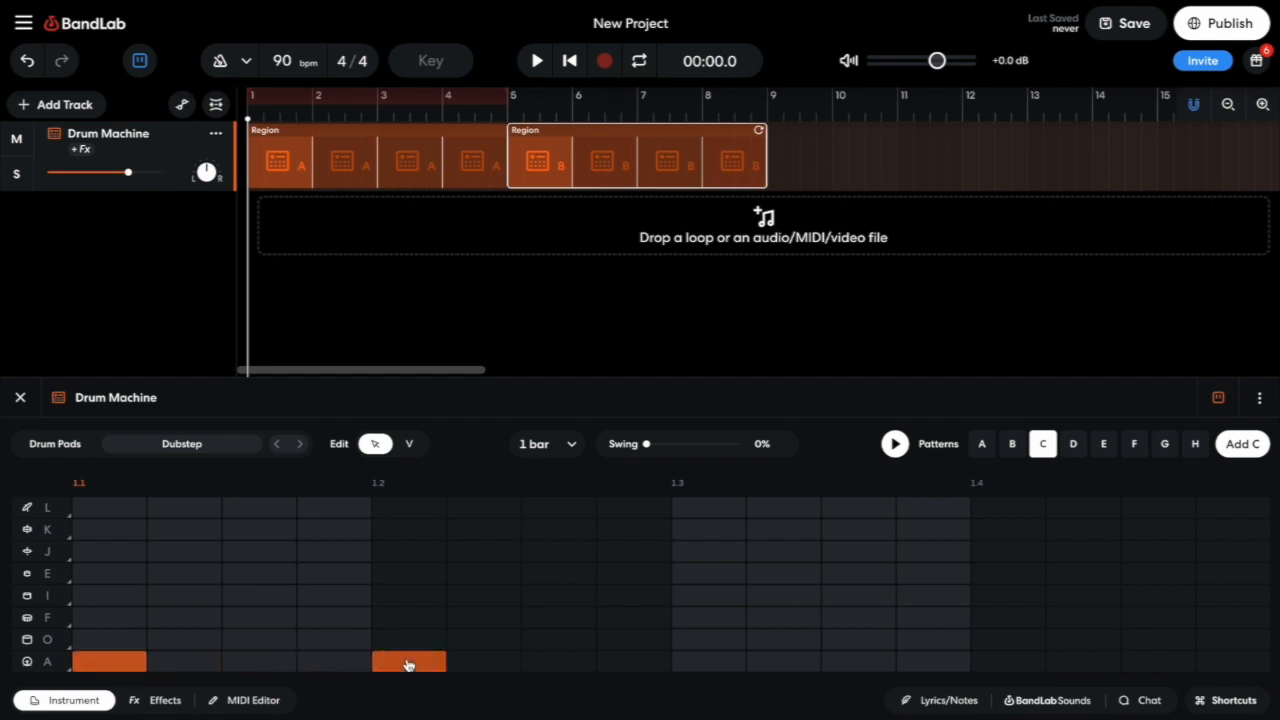
left_click(718, 664)
left_click(997, 664)
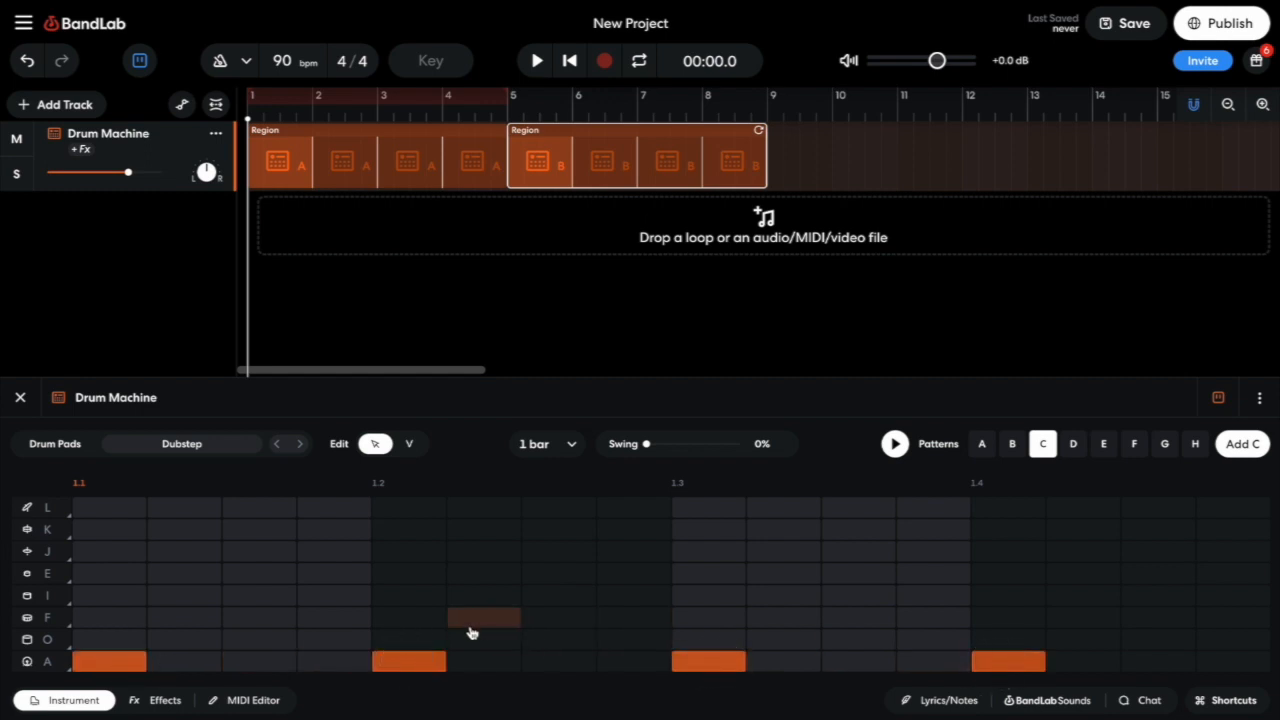
In pattern C, add row F hits at 1.2 and 1.4 and fill all sixteen steps of row J
left_click(405, 618)
left_click(985, 622)
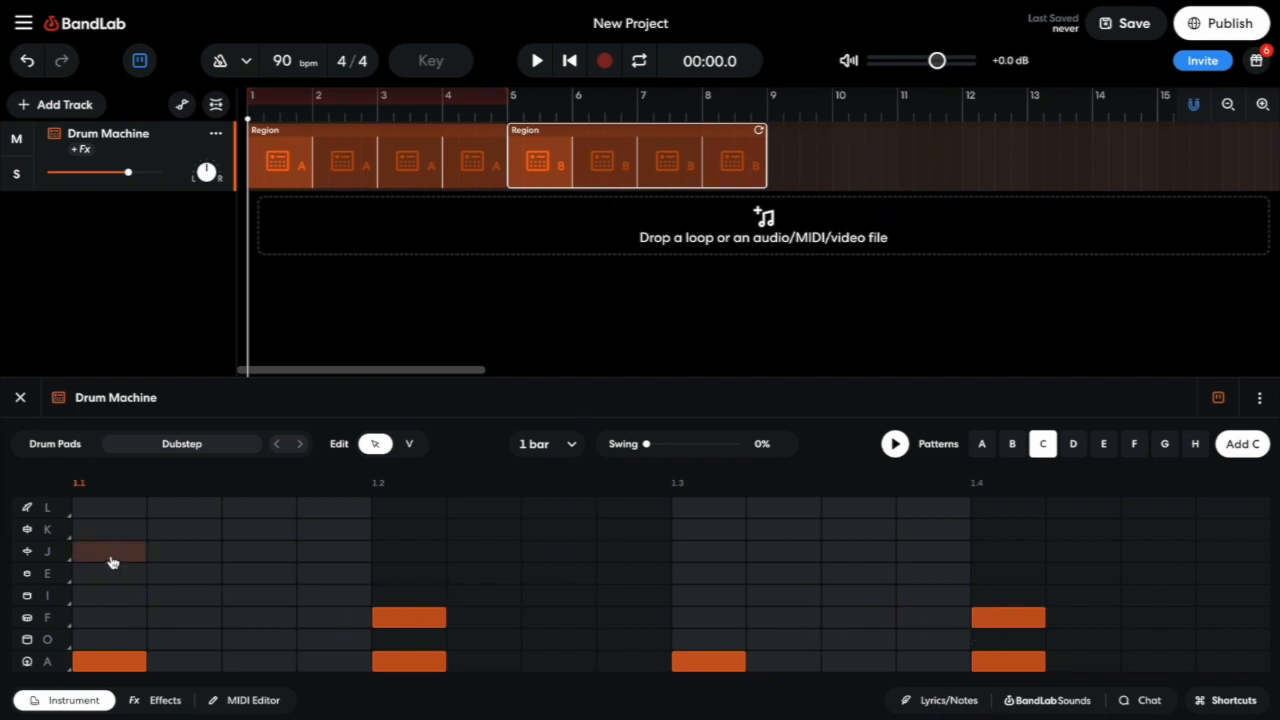
left_click_drag(113, 561, 1207, 552)
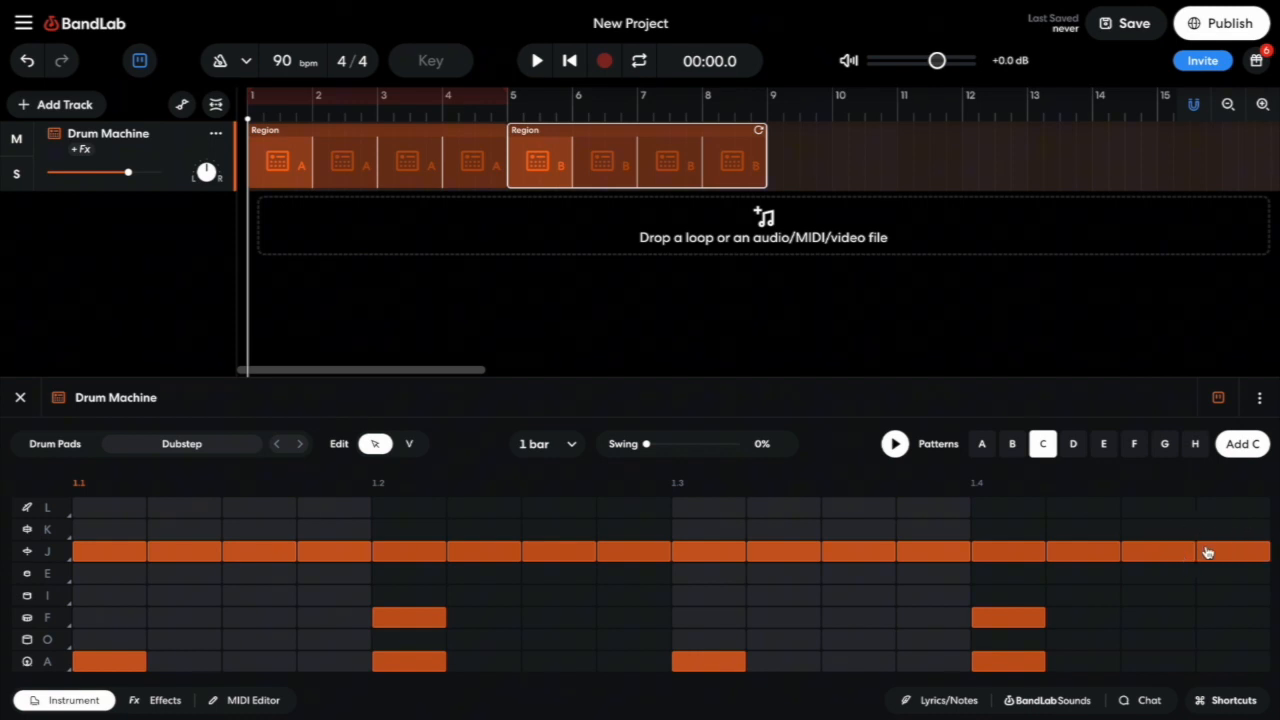
In pattern C, swap row I for sound D and fill all four steps of beat 4 on that row
left_click(41, 601)
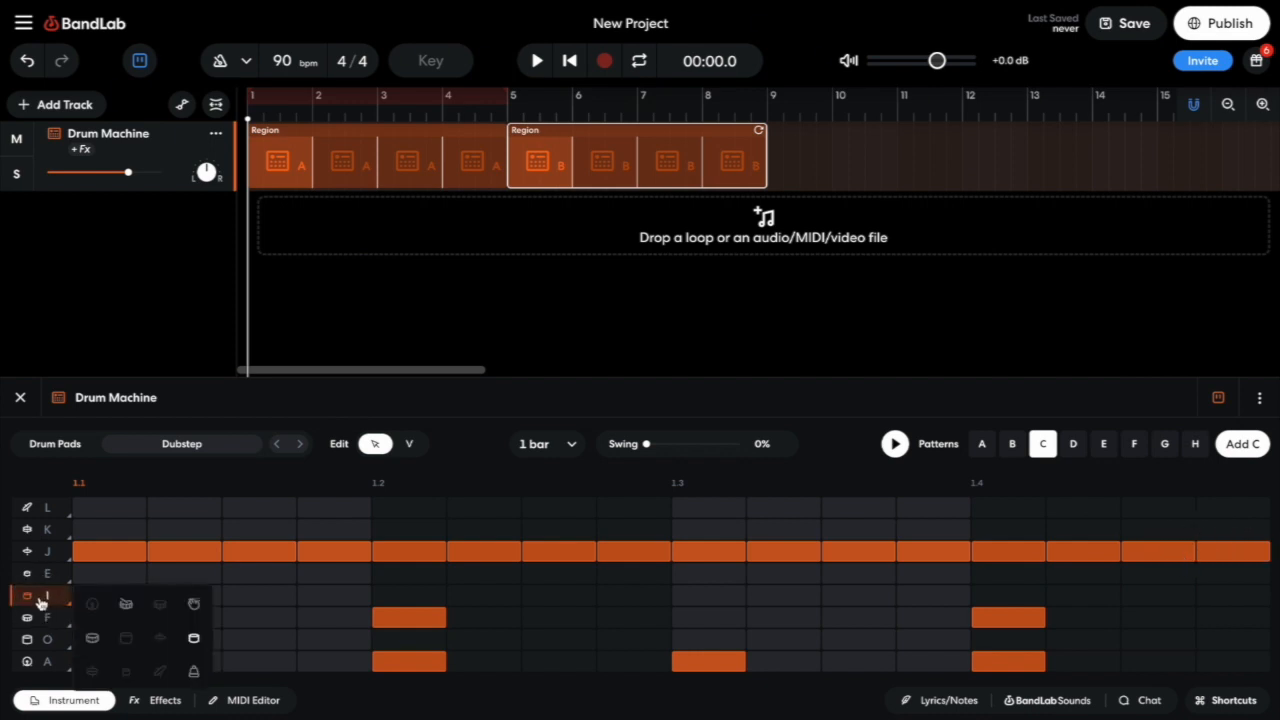
left_click(195, 610)
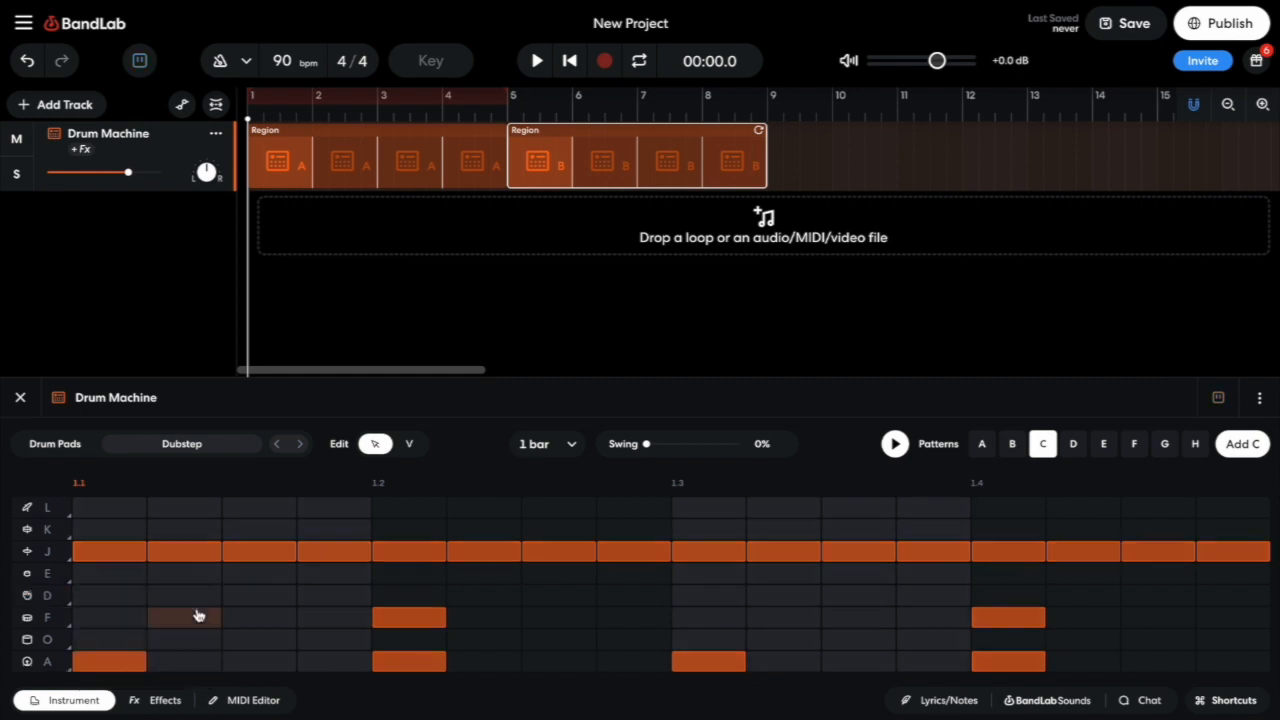
left_click_drag(1000, 600, 1220, 600)
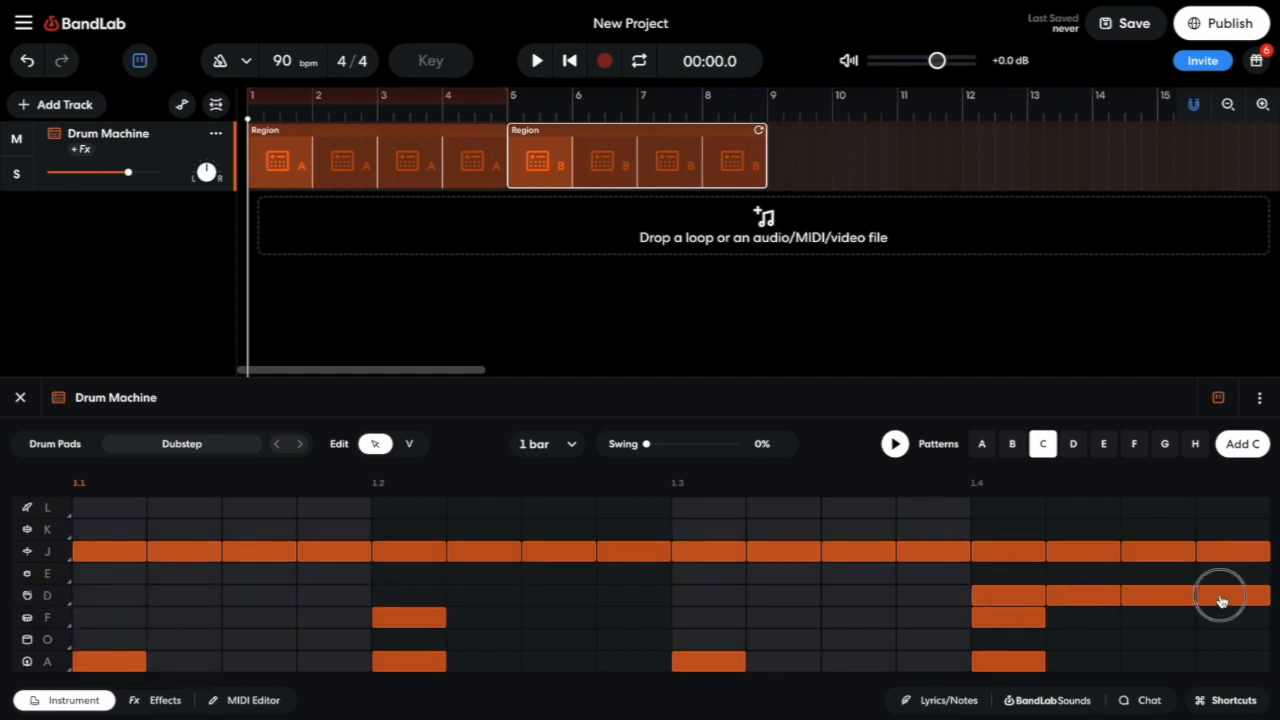
In pattern D, swap row O for sound S and place hits on the first, second and fourth steps of beat 4
left_click(1073, 446)
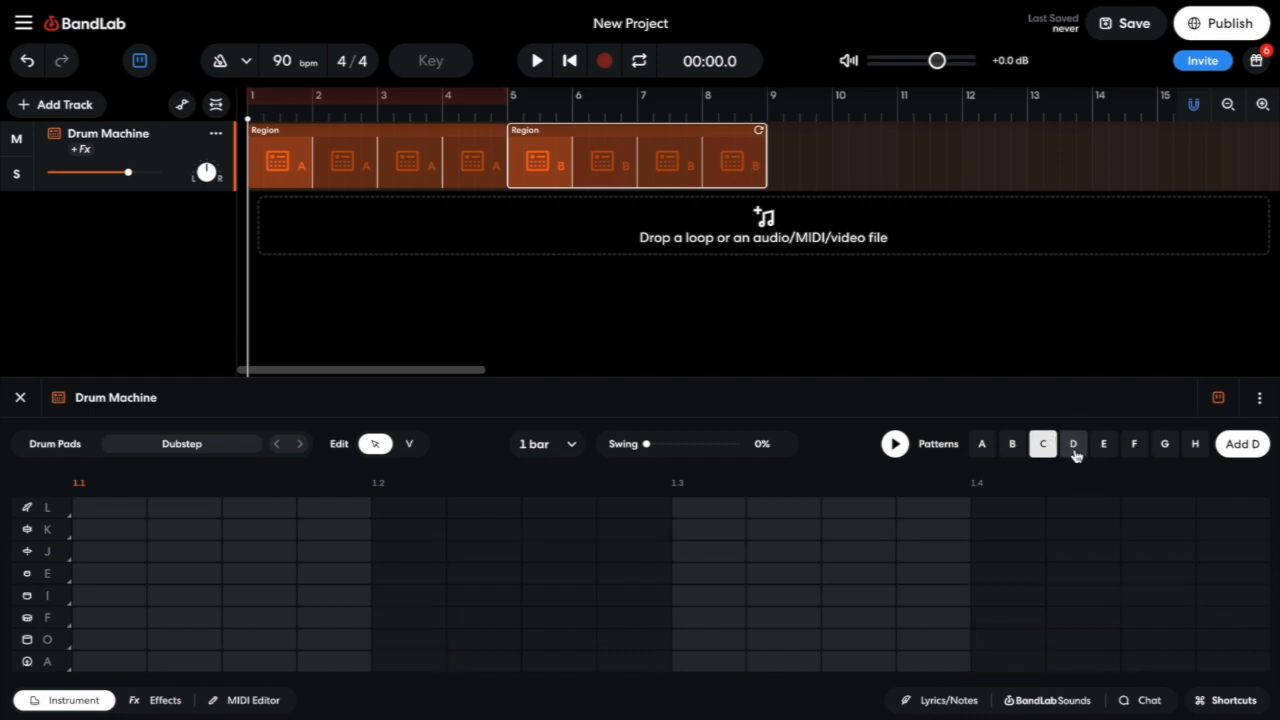
left_click(50, 640)
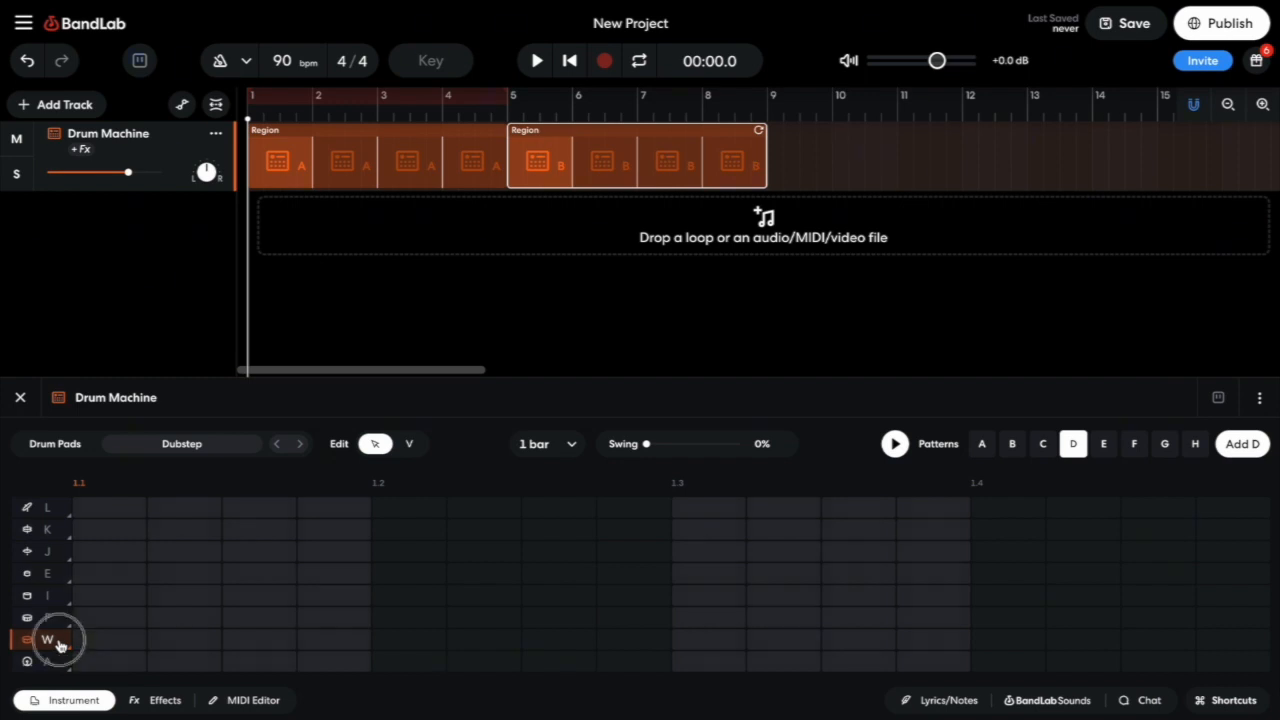
left_click(121, 640)
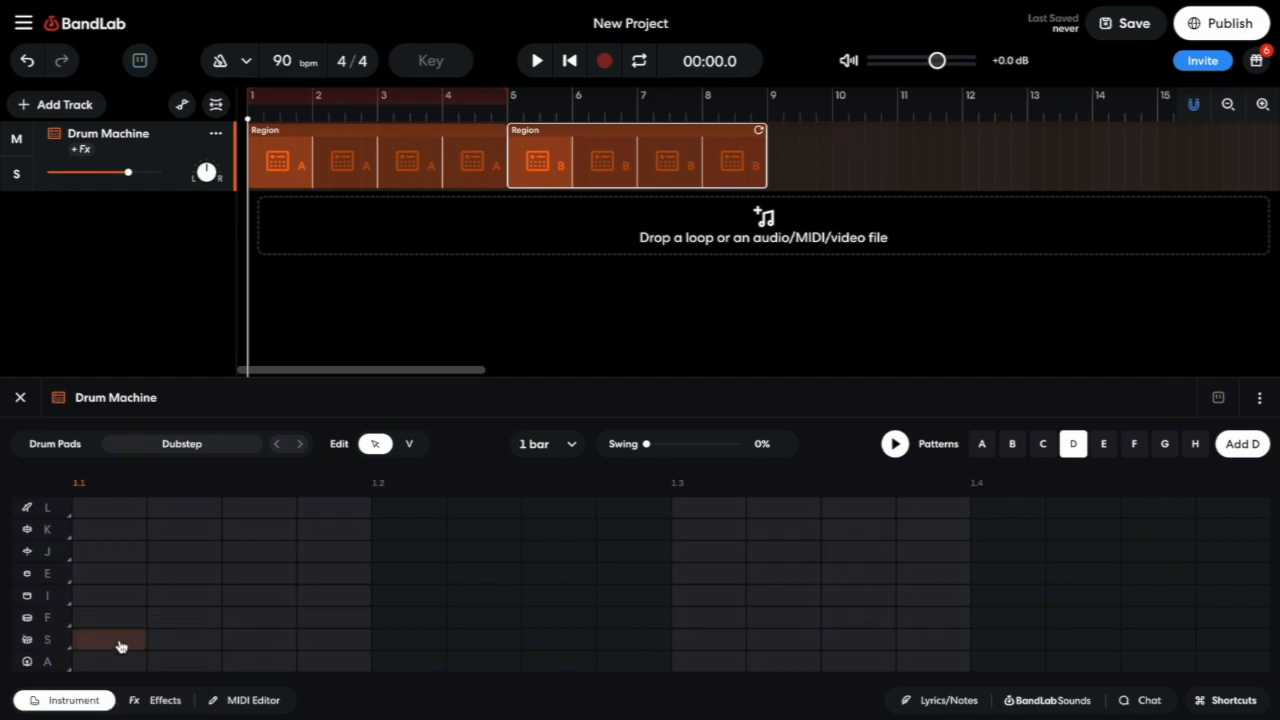
left_click(995, 640)
left_click(1084, 647)
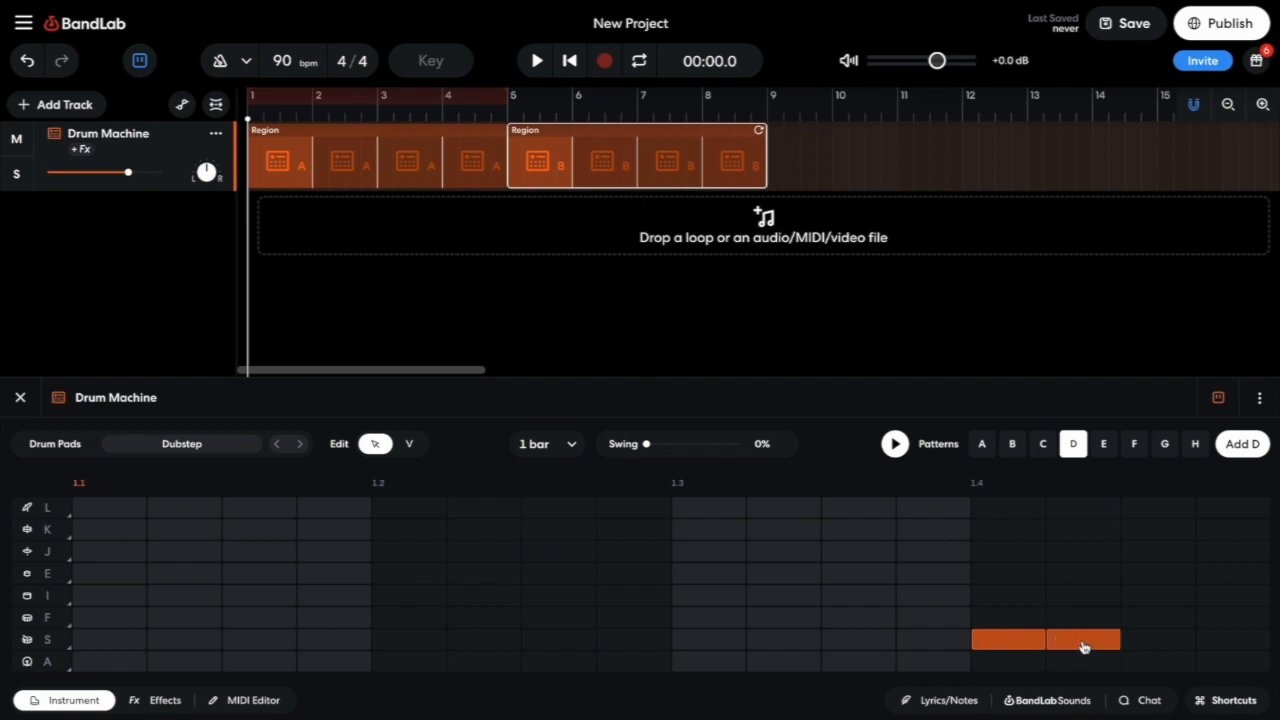
left_click(1212, 642)
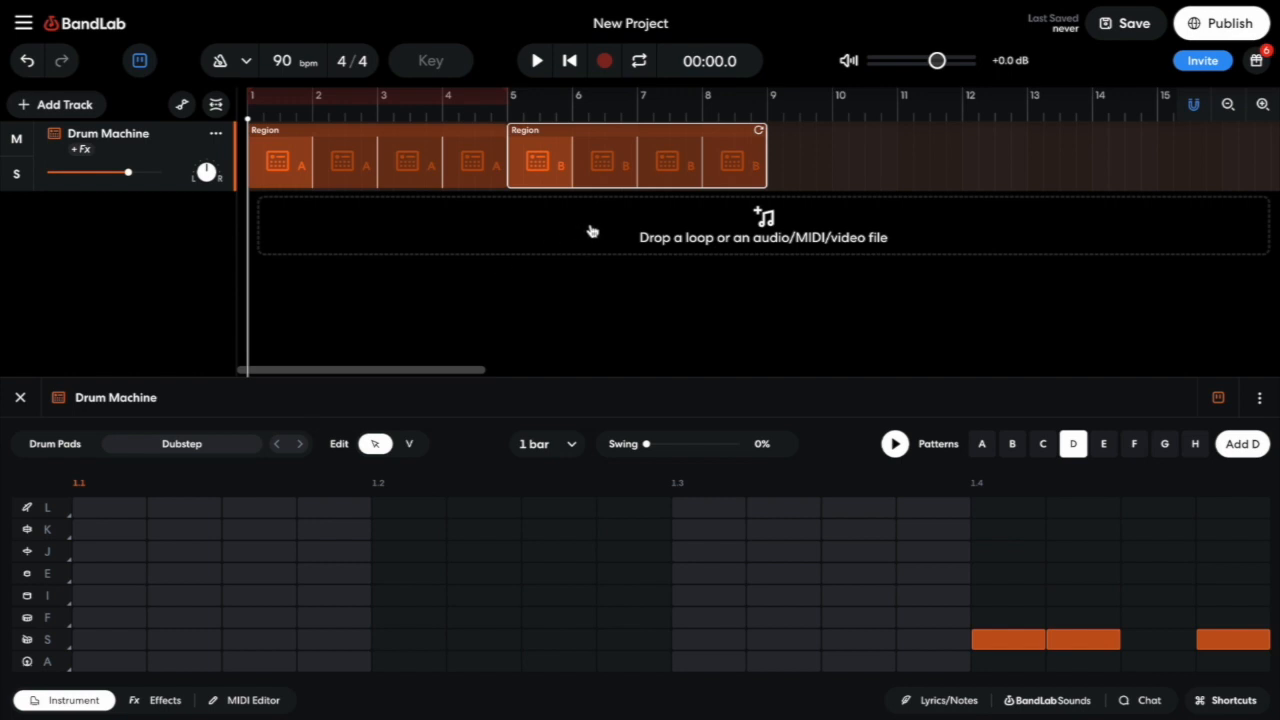
Delete the existing drum regions, add pattern D in bar 1 and pattern A in bars 2 to 4
key("Delete")
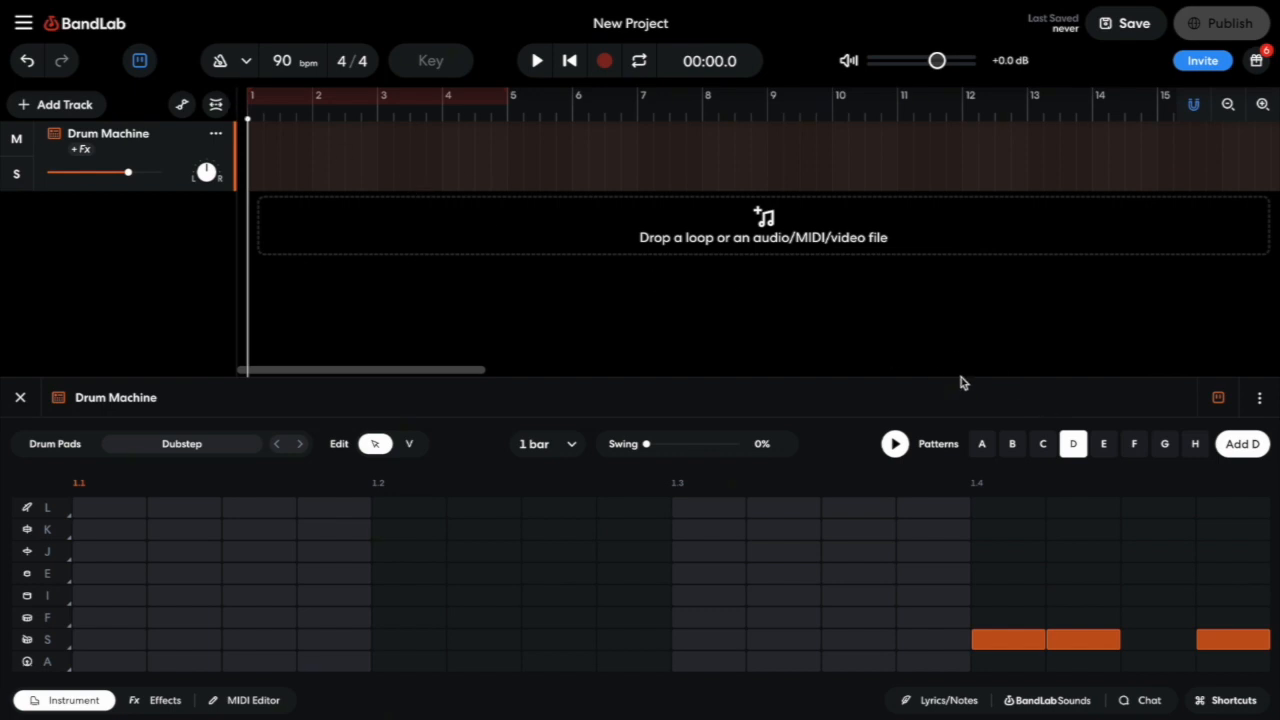
left_click(1244, 444)
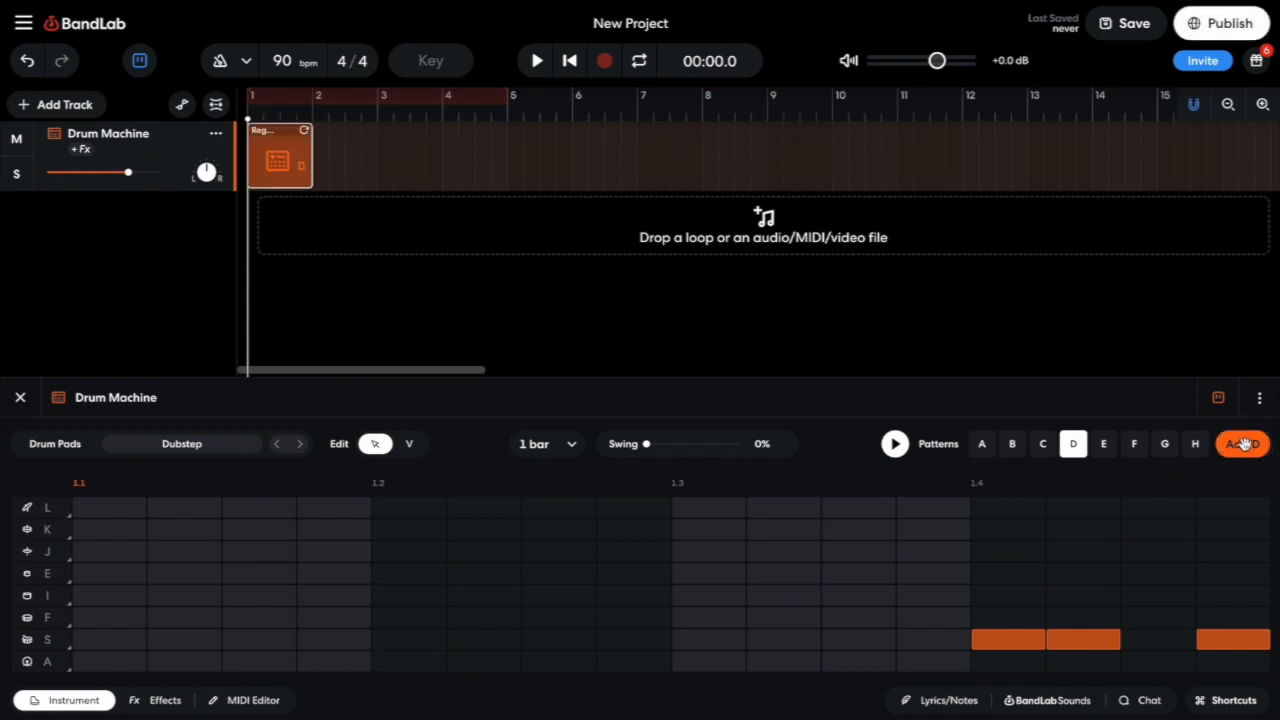
left_click(982, 444)
left_click(1238, 444)
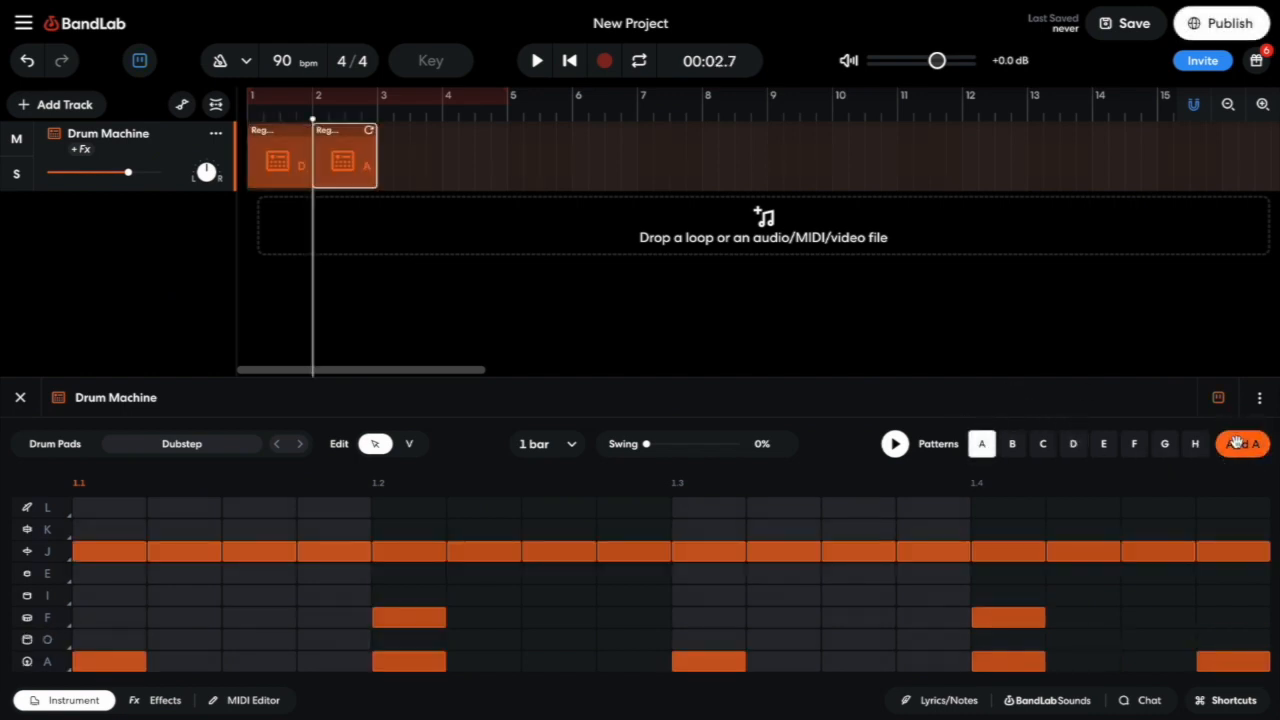
left_click(1238, 444)
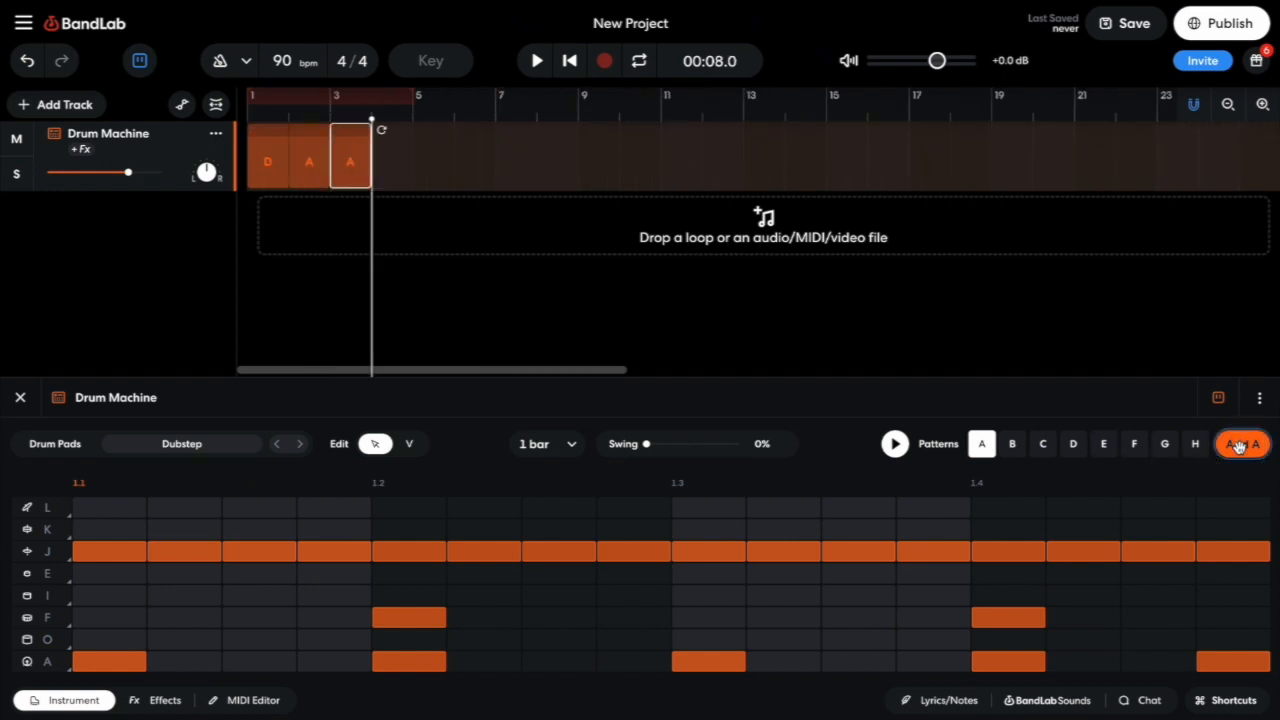
left_click(1238, 446)
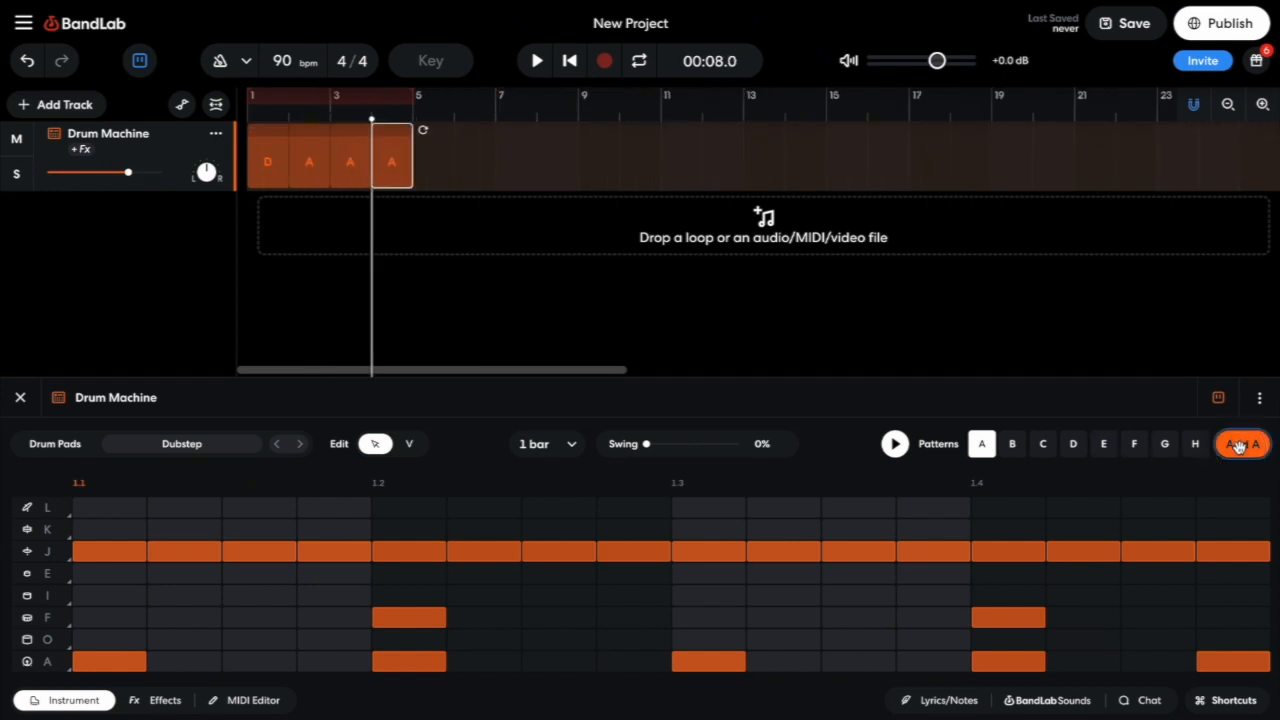
Extend the drum arrangement with pattern B in bar 5 and pattern A in bars 6 to 8
left_click(1009, 449)
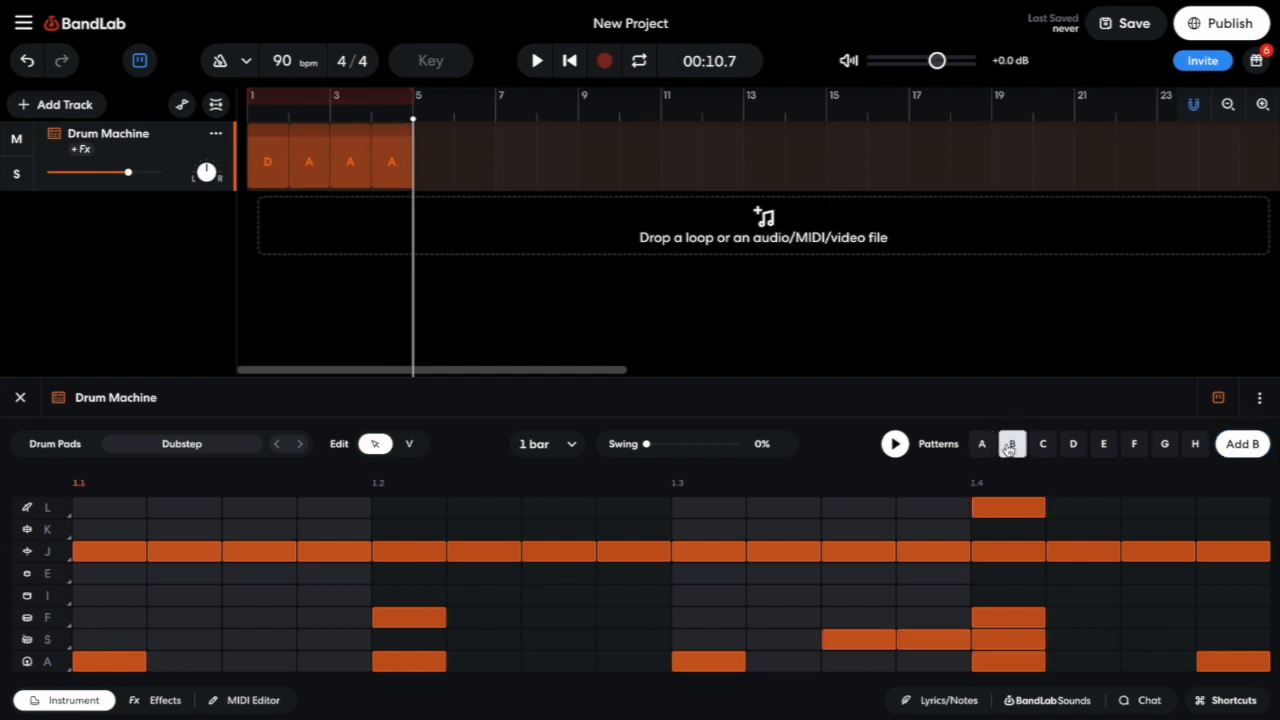
left_click(1233, 445)
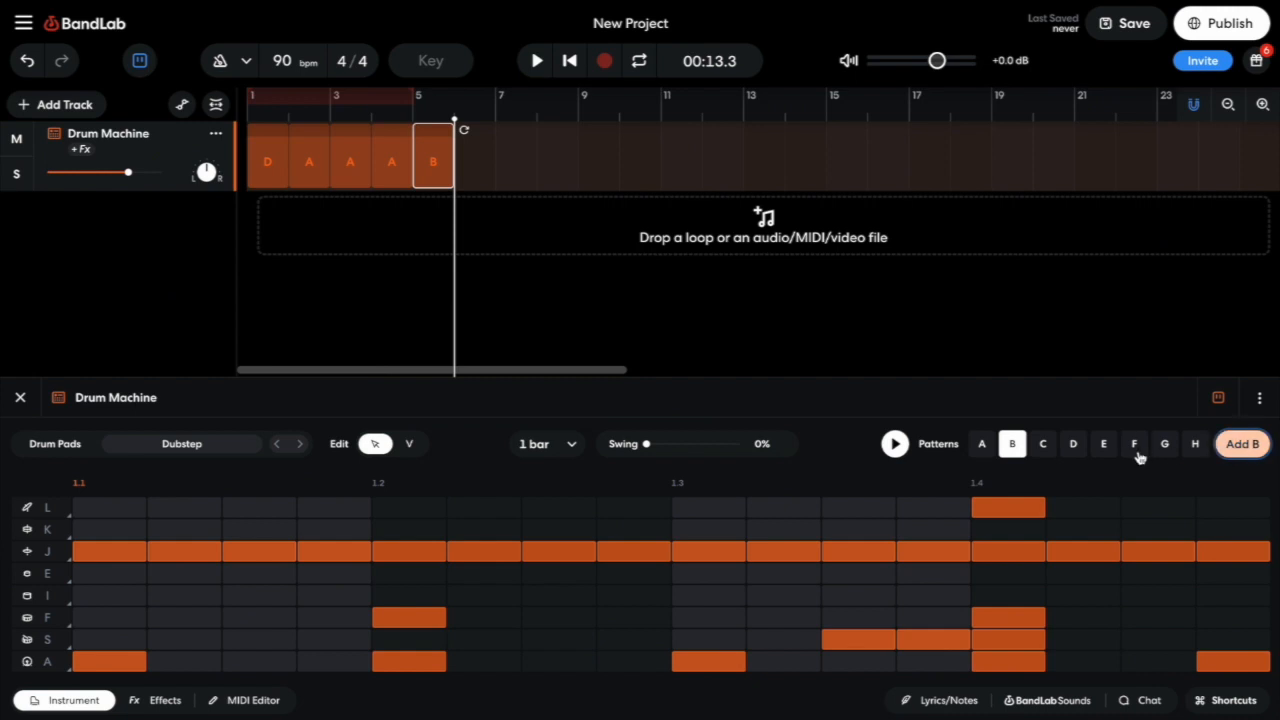
left_click(981, 443)
left_click(1243, 443)
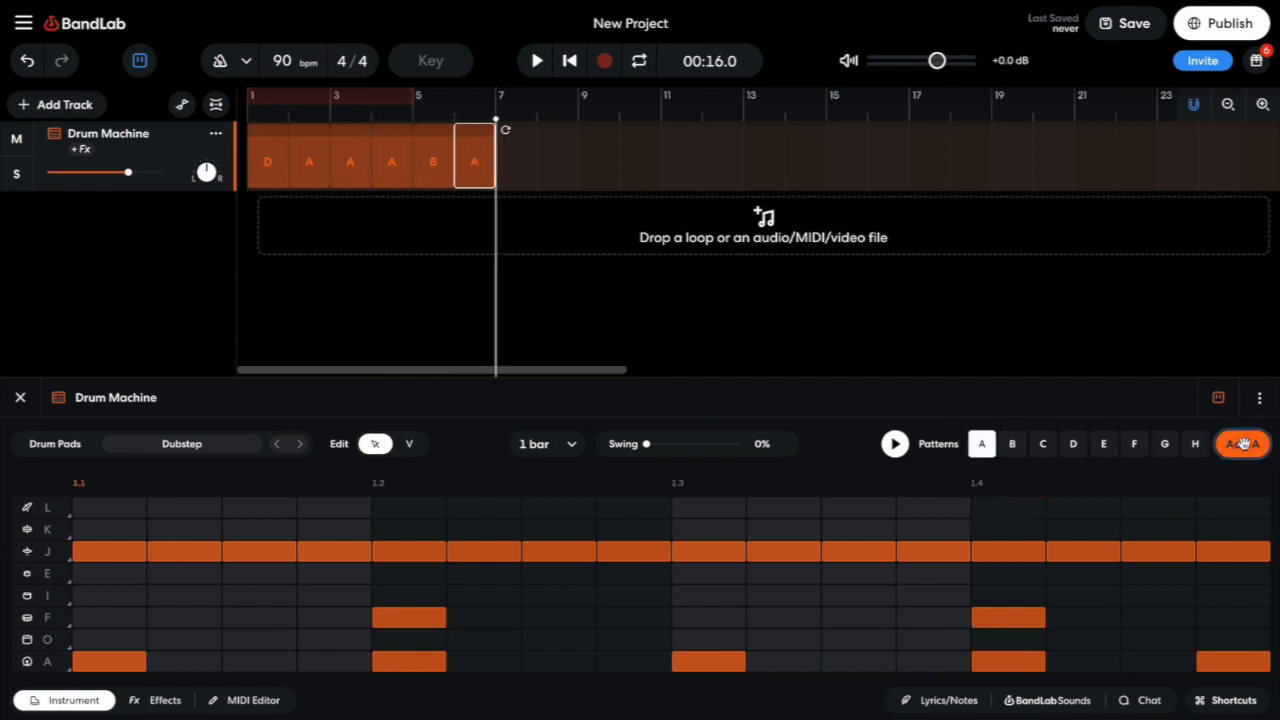
left_click(1243, 443)
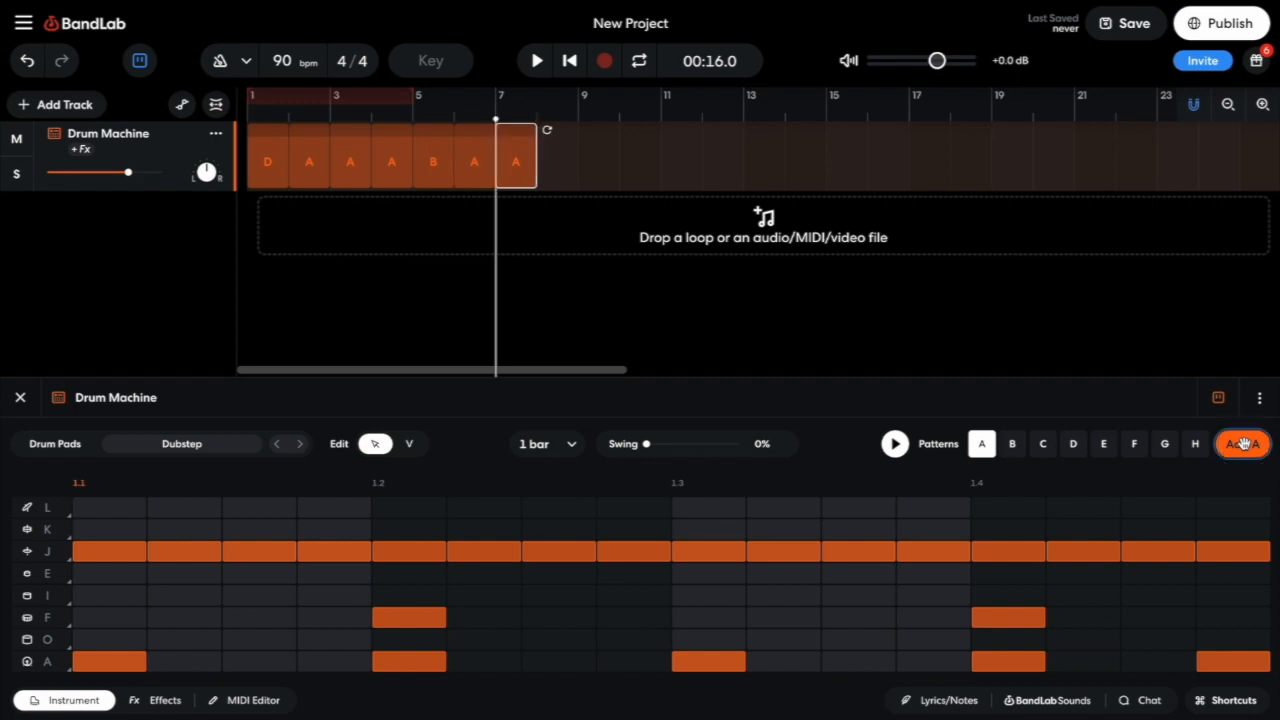
left_click(1243, 443)
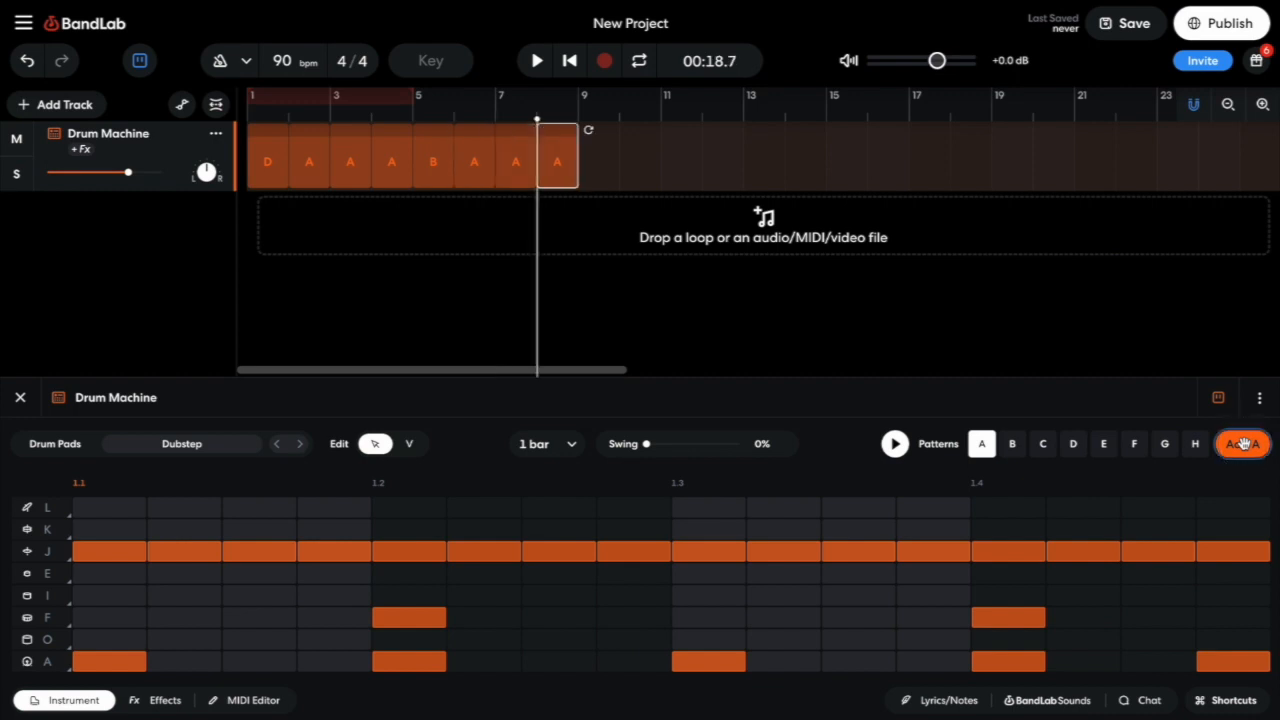
Add pattern B in bar 9 and pattern A in bars 10 to 12 of the drum track
left_click(1012, 443)
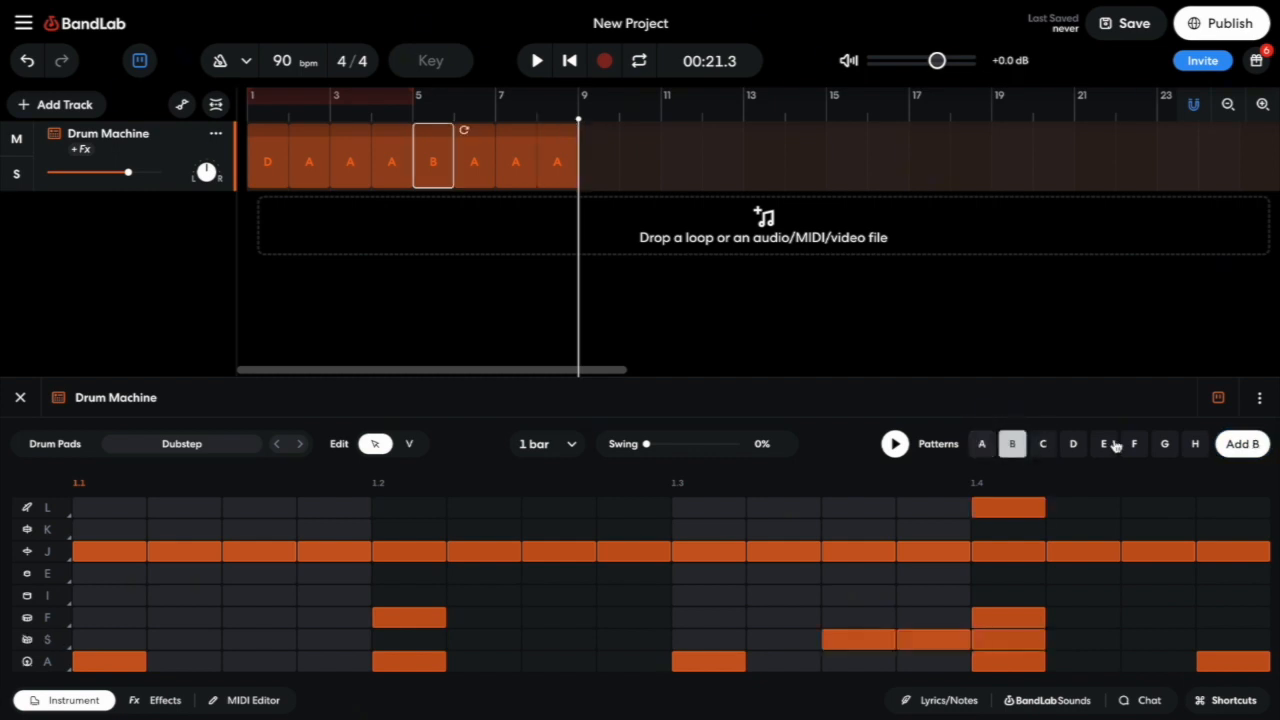
left_click(1237, 446)
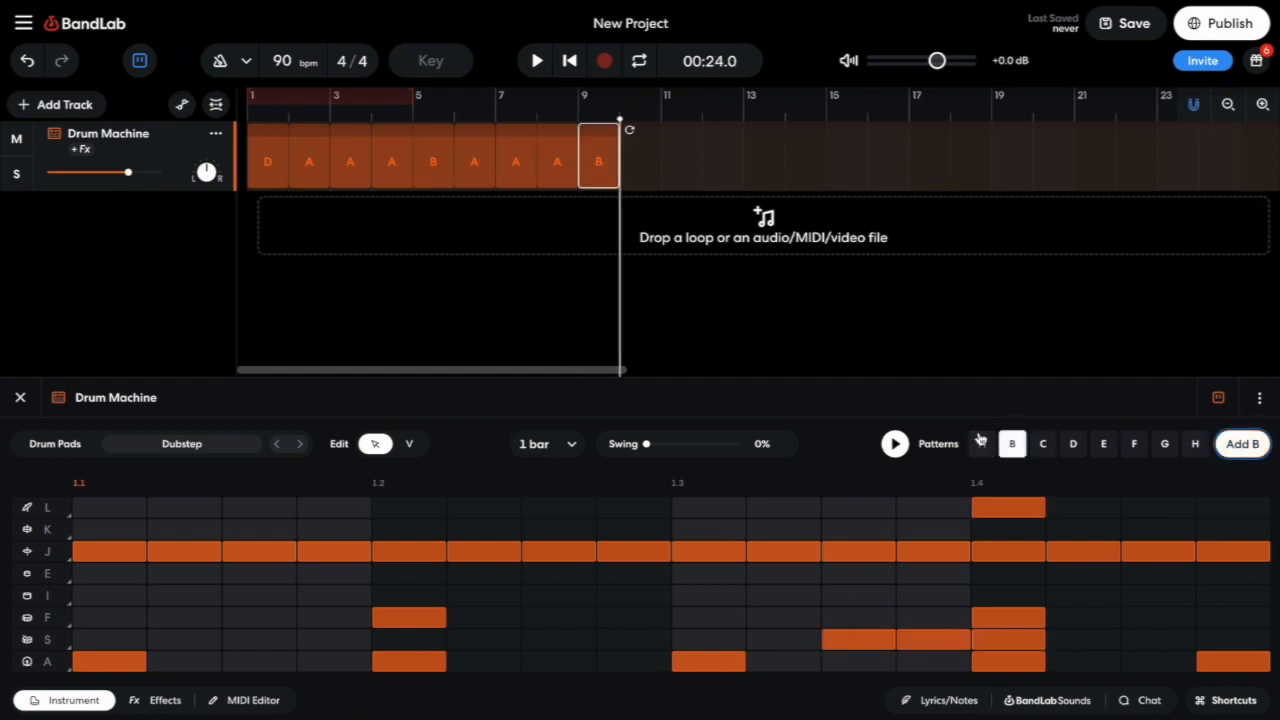
left_click(981, 443)
left_click(1238, 444)
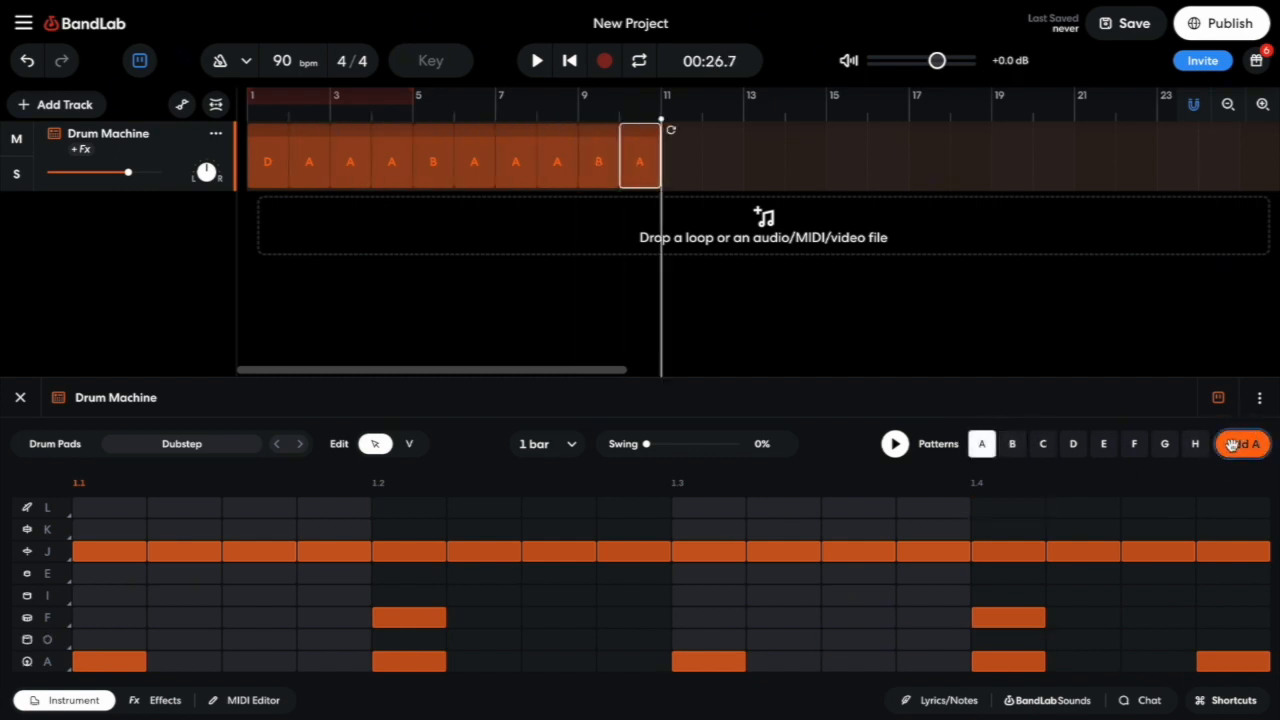
left_click(1235, 445)
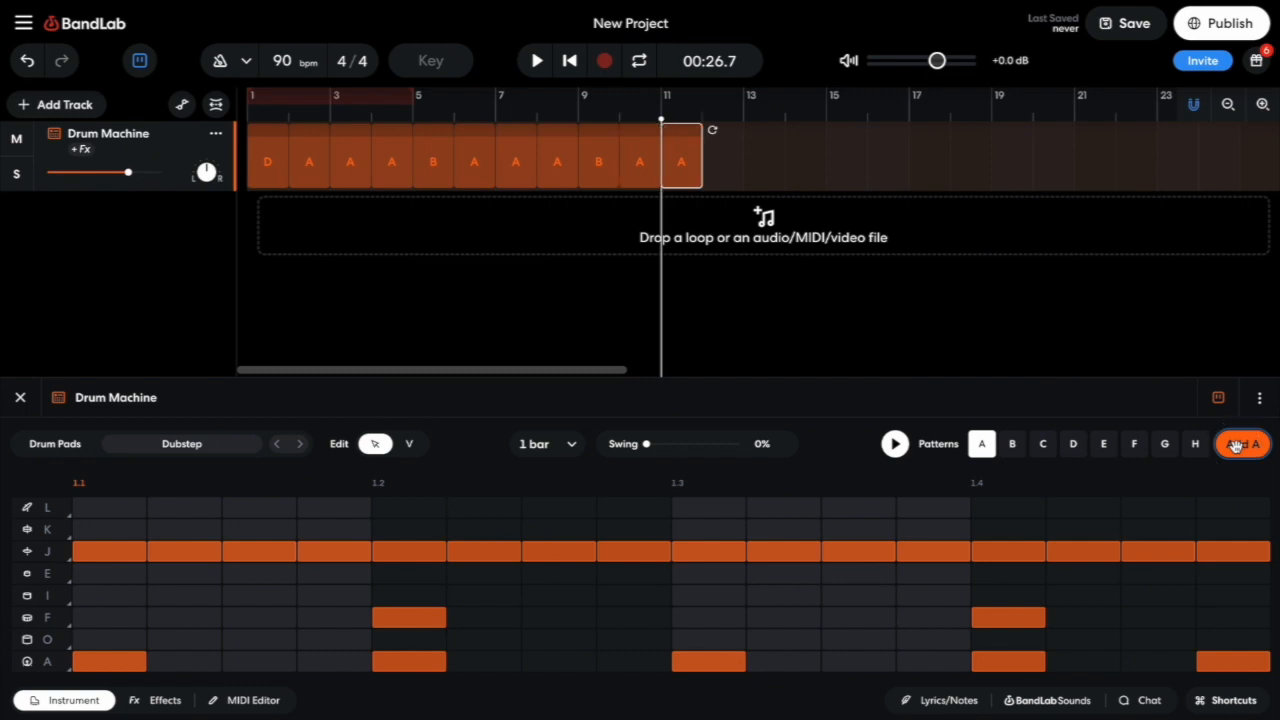
left_click(1236, 446)
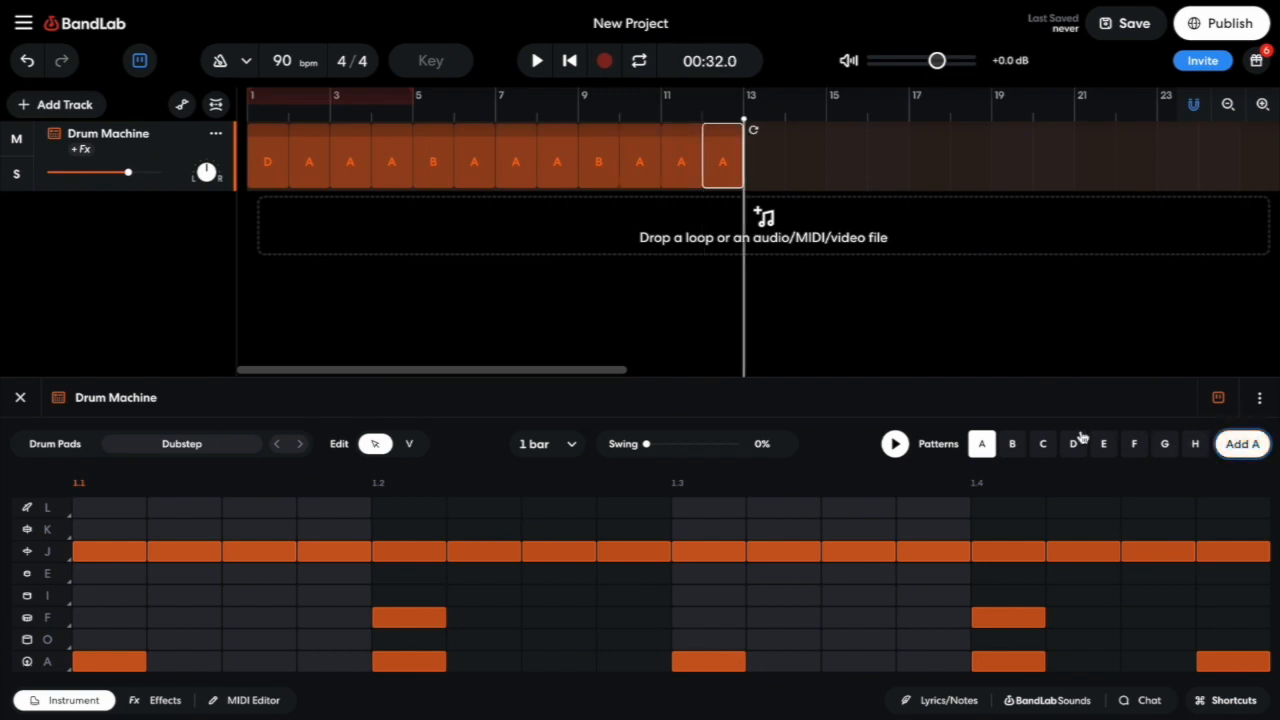
Continue the drum track with pattern C in bar 13, pattern A in bars 14 to 20 and pattern B in bar 21
left_click(1042, 443)
left_click(1234, 445)
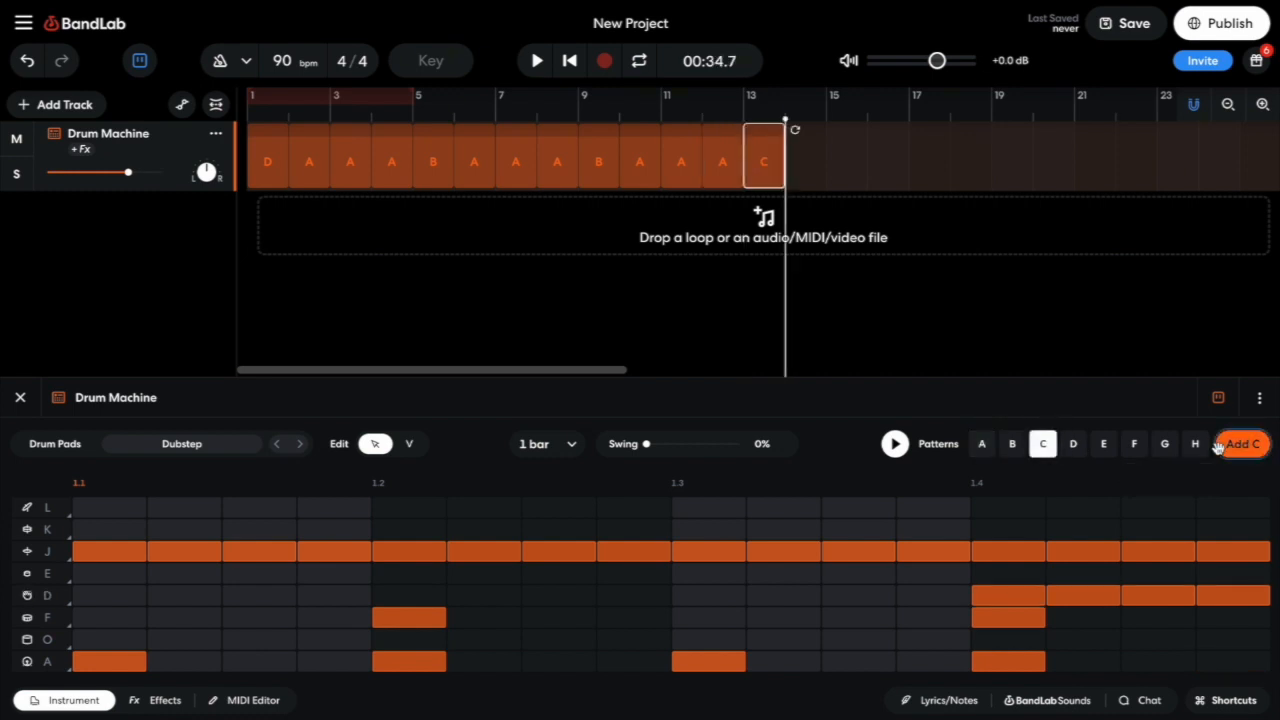
left_click(982, 446)
left_click(1254, 443)
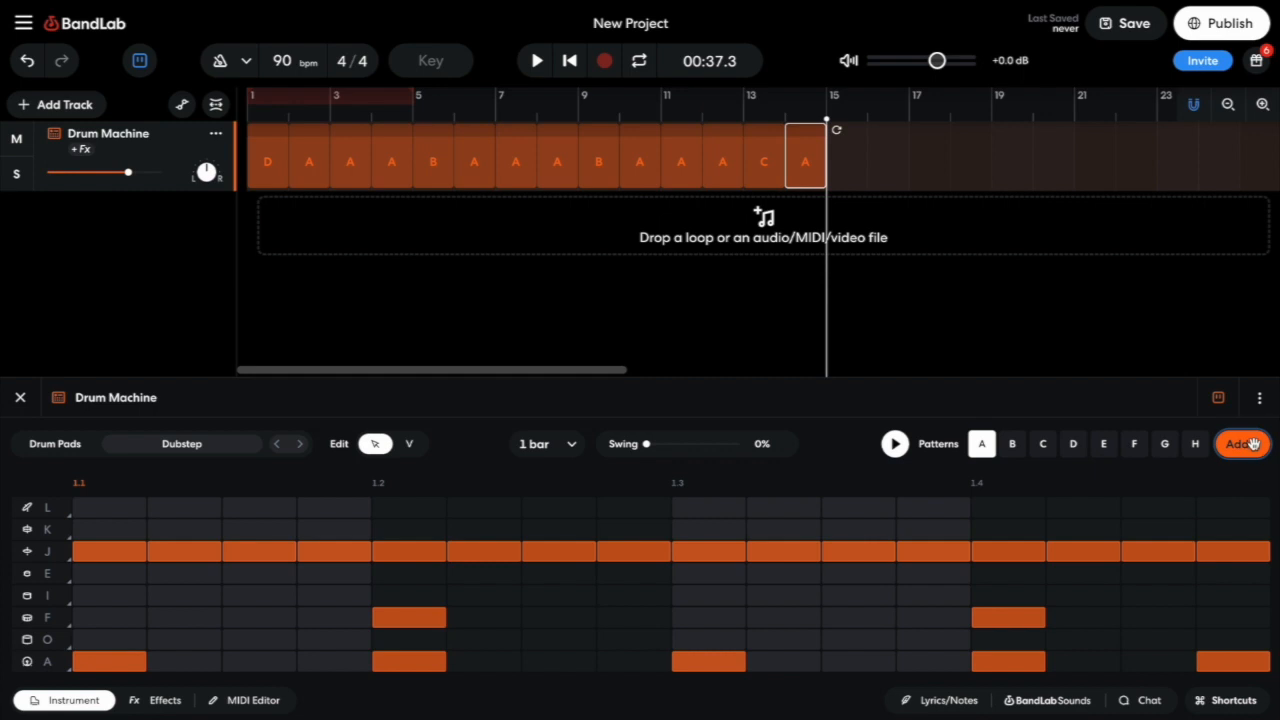
left_click(1254, 443)
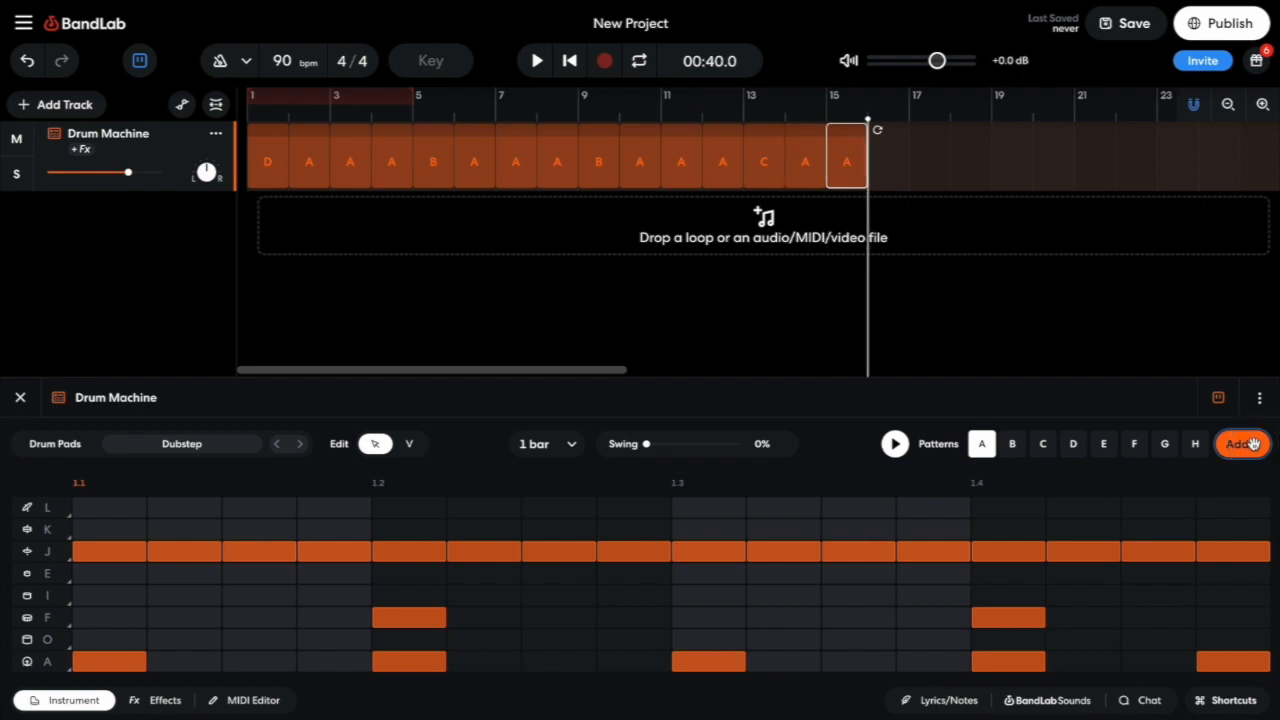
left_click(1254, 443)
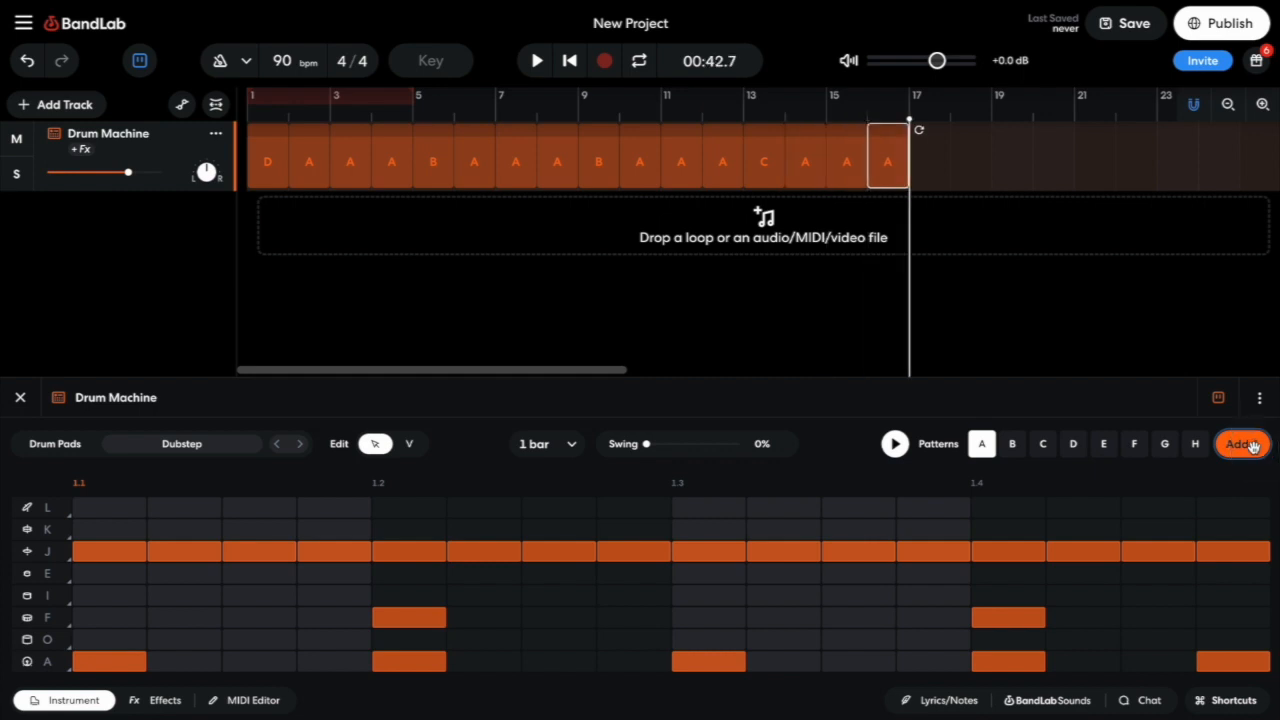
left_click(1254, 446)
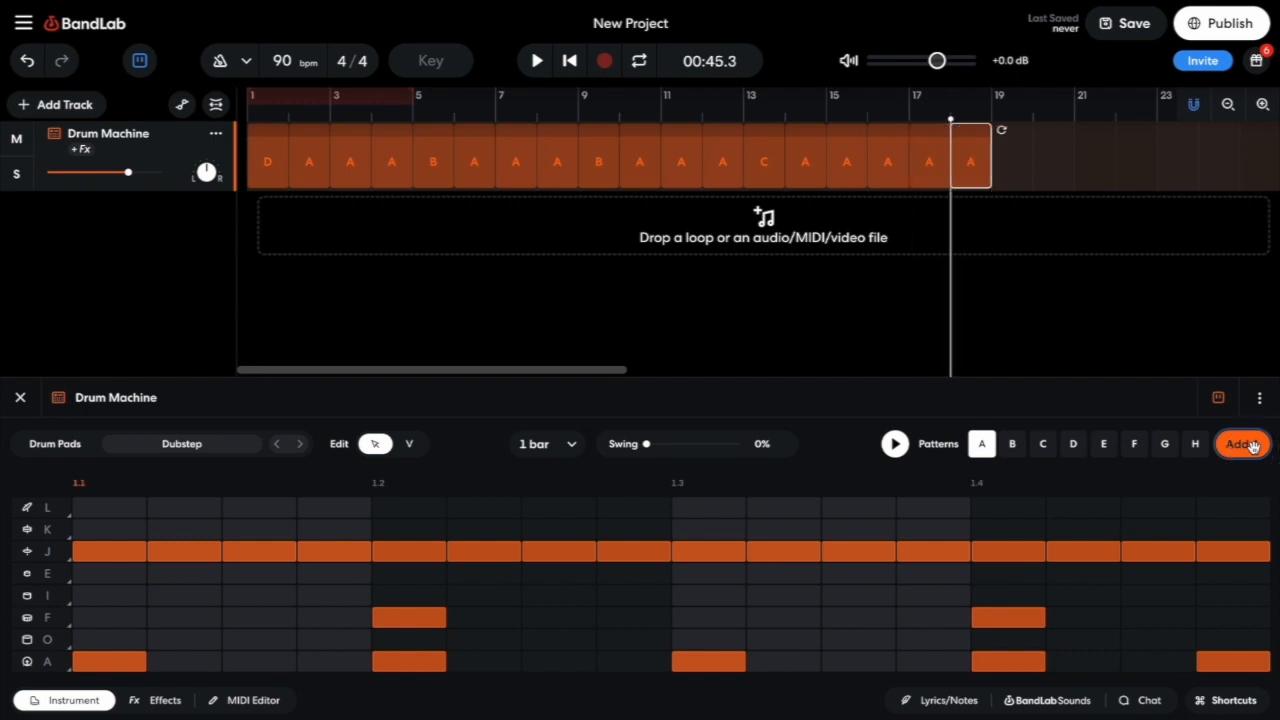
left_click(1250, 444)
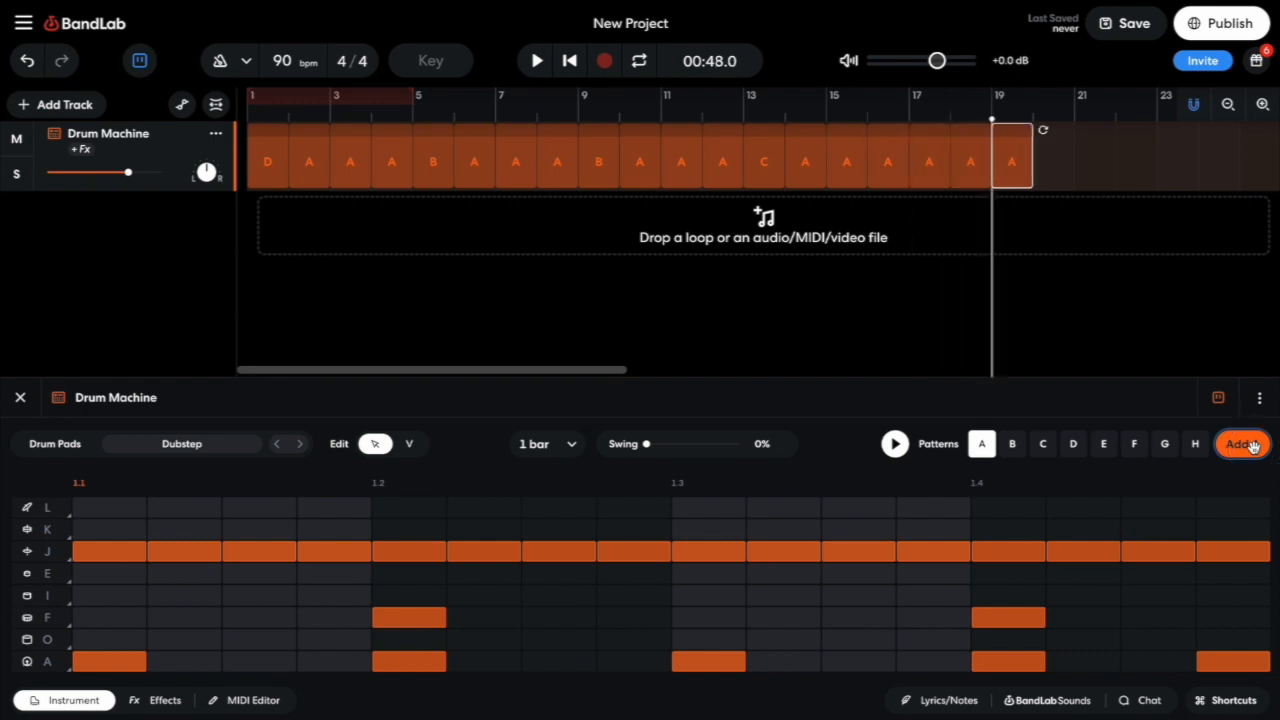
left_click(1250, 444)
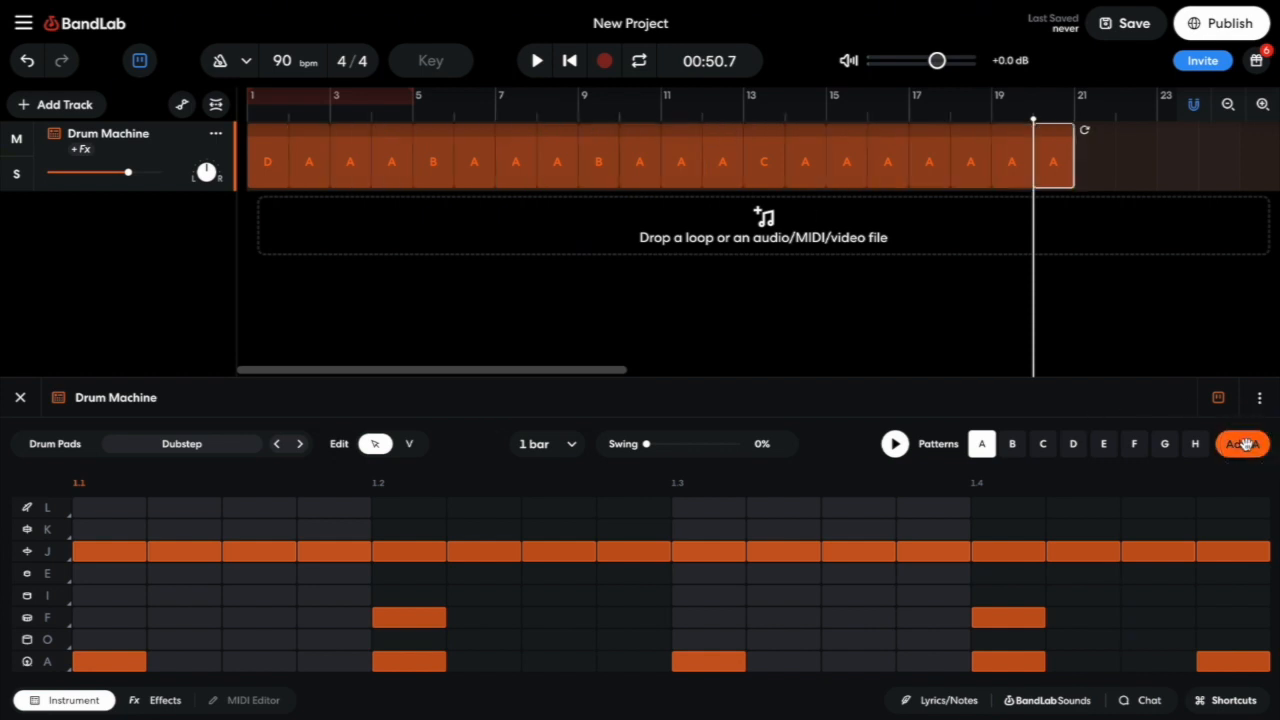
left_click(1010, 446)
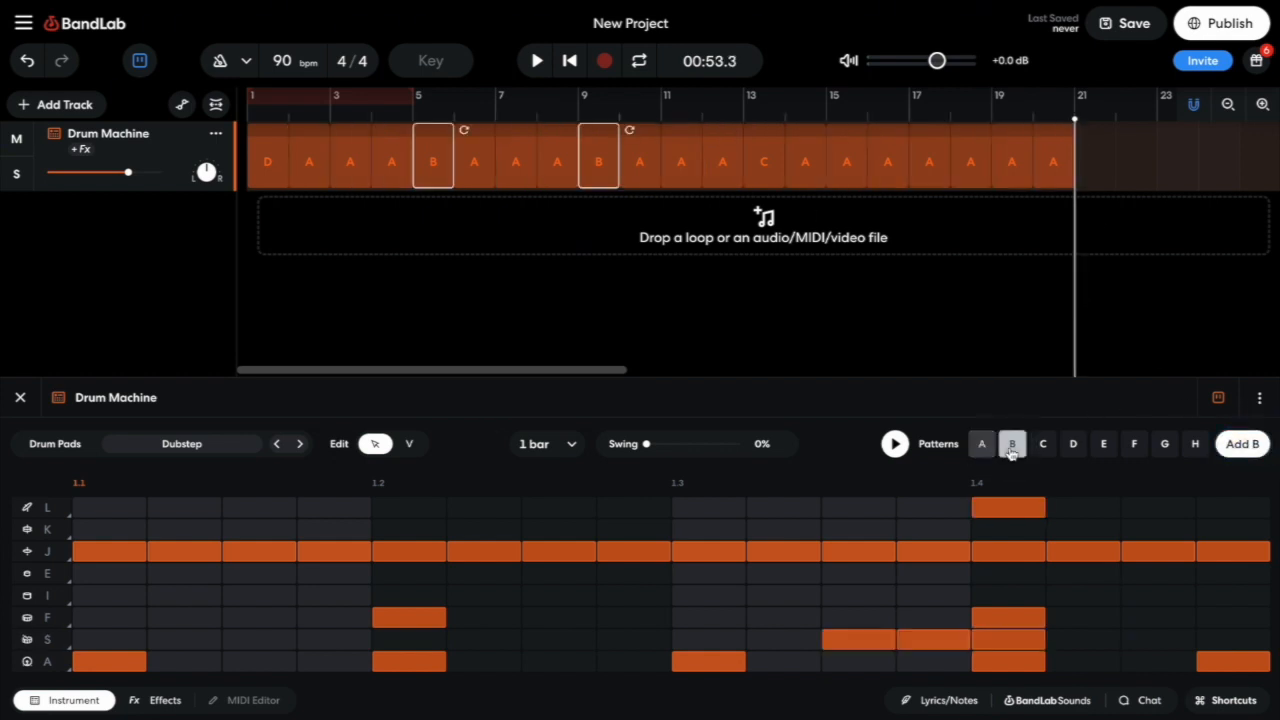
left_click(1241, 443)
Deselect the regions and play the drum arrangement from the start to check it
left_click(654, 298)
key("Return")
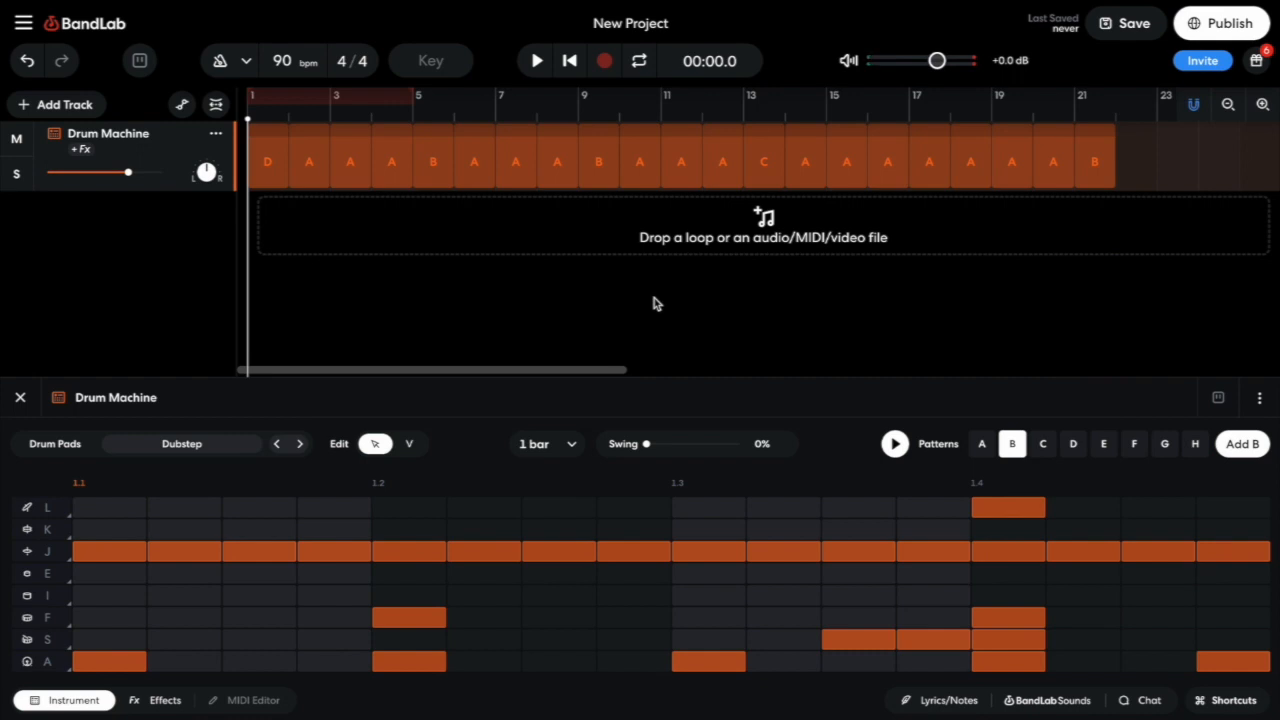
key("space")
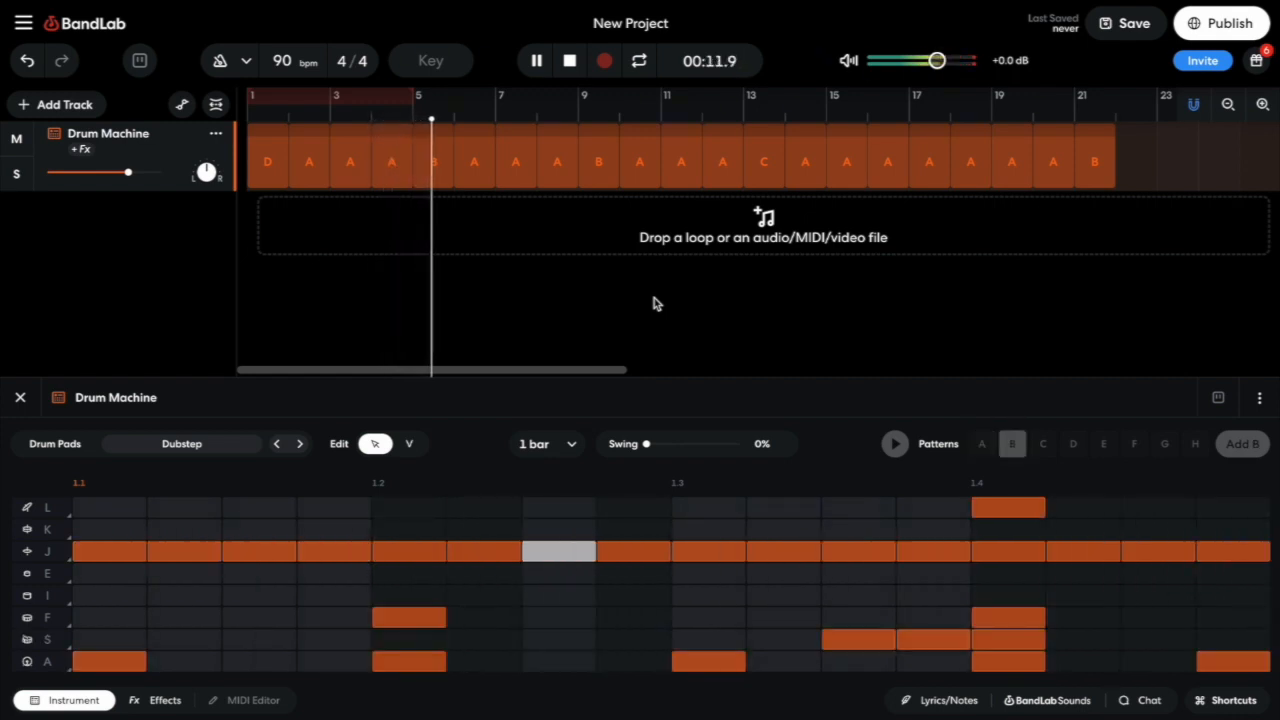
key("space")
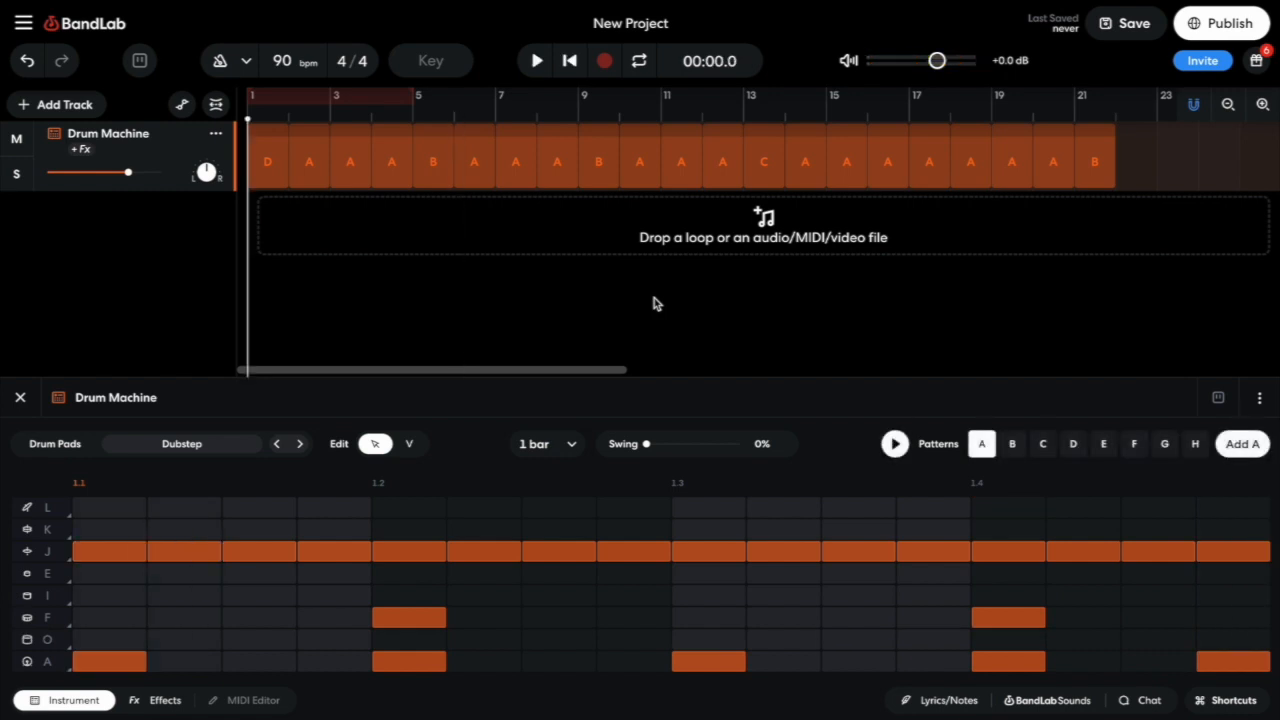
Add a virtual instrument track below the drums and rename it Synth Bass
left_click(73, 105)
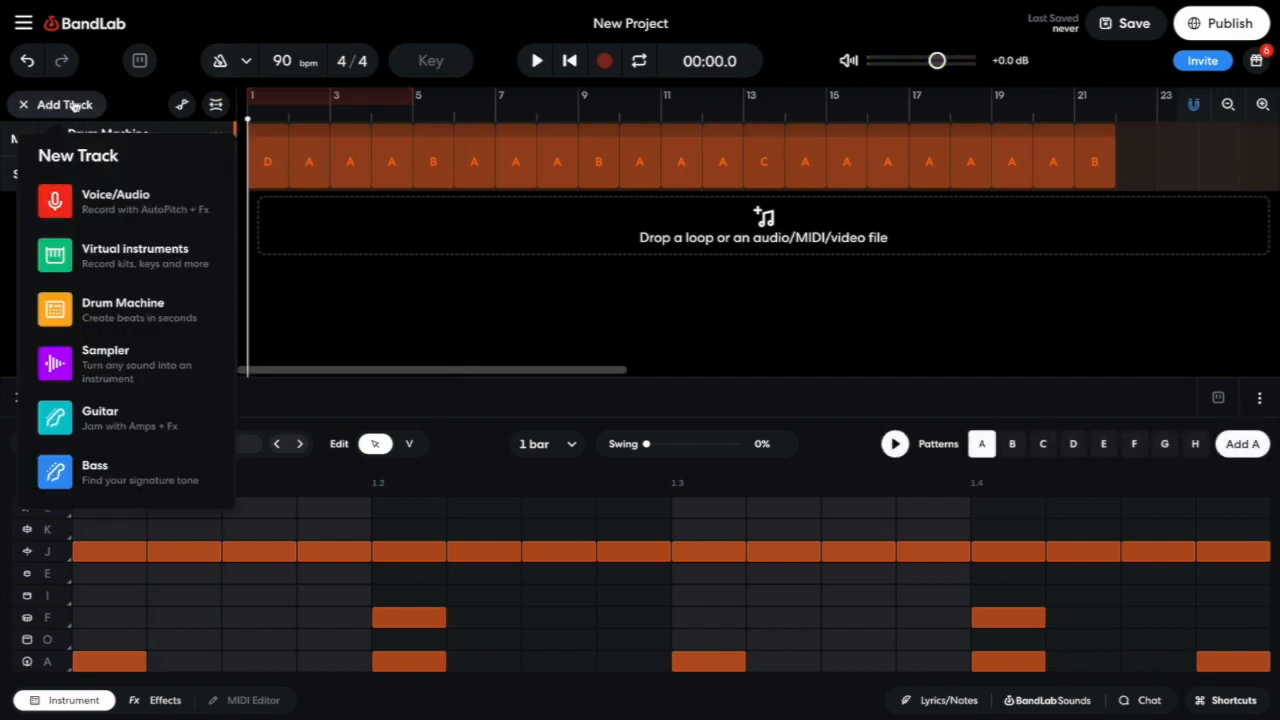
left_click(163, 252)
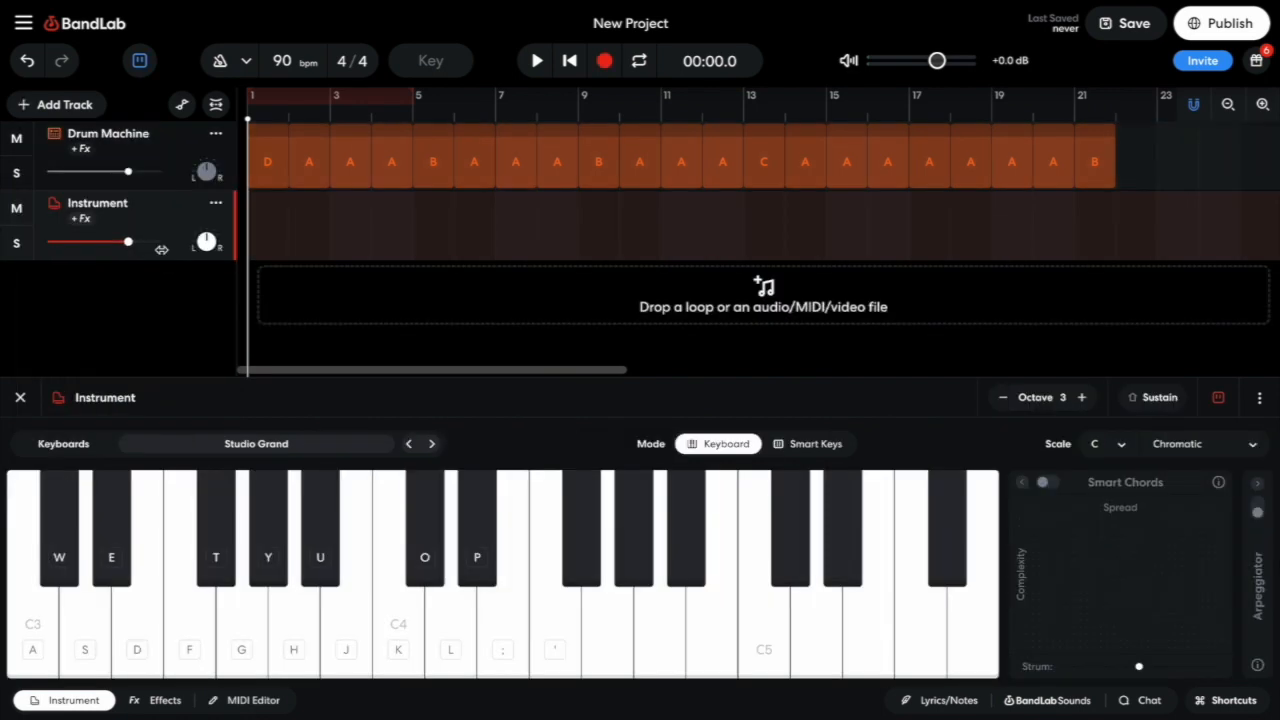
left_click(112, 207)
double_click(108, 205)
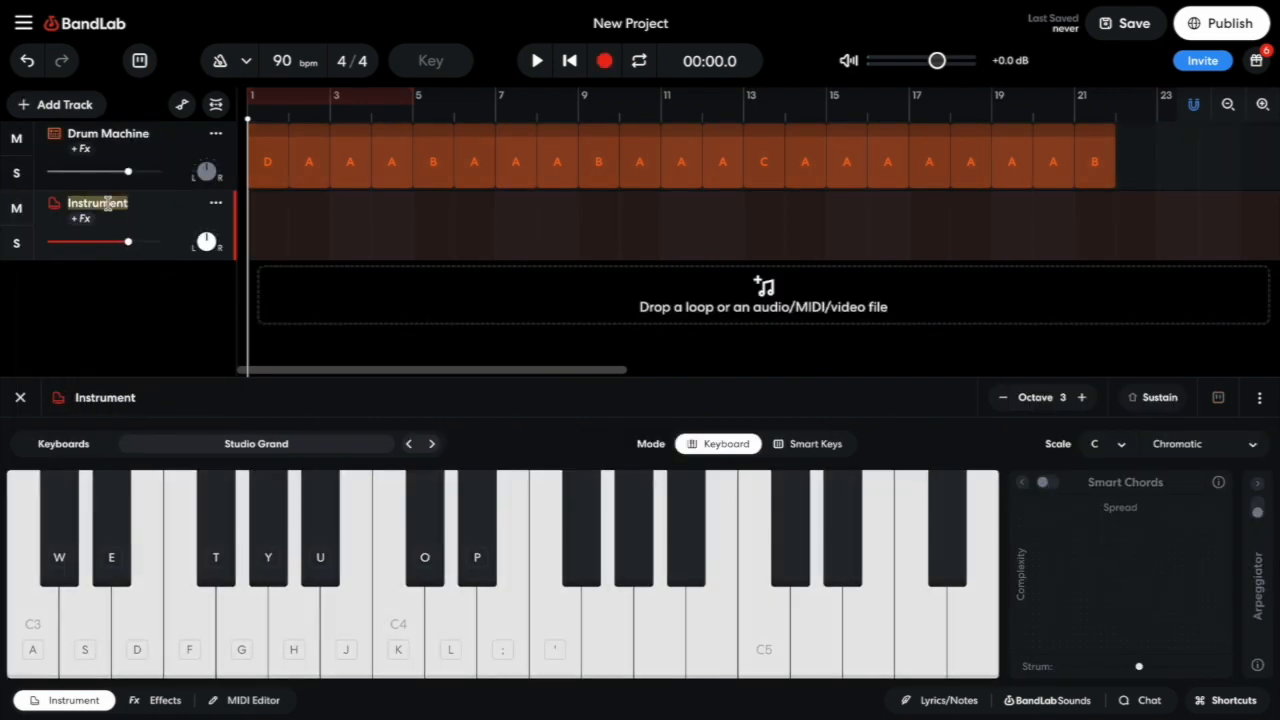
type("Synth Bass")
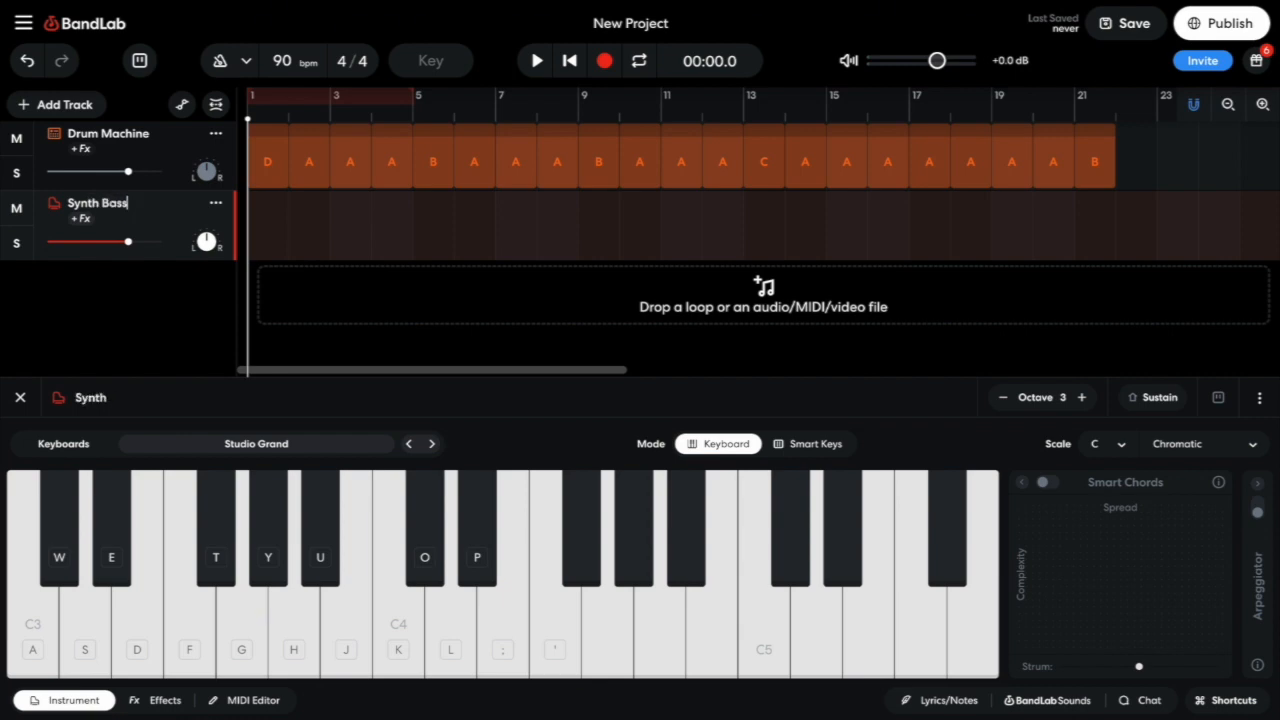
Search the instruments for "sine" and load the Sine Bass preset on the Synth Bass track
key("Return")
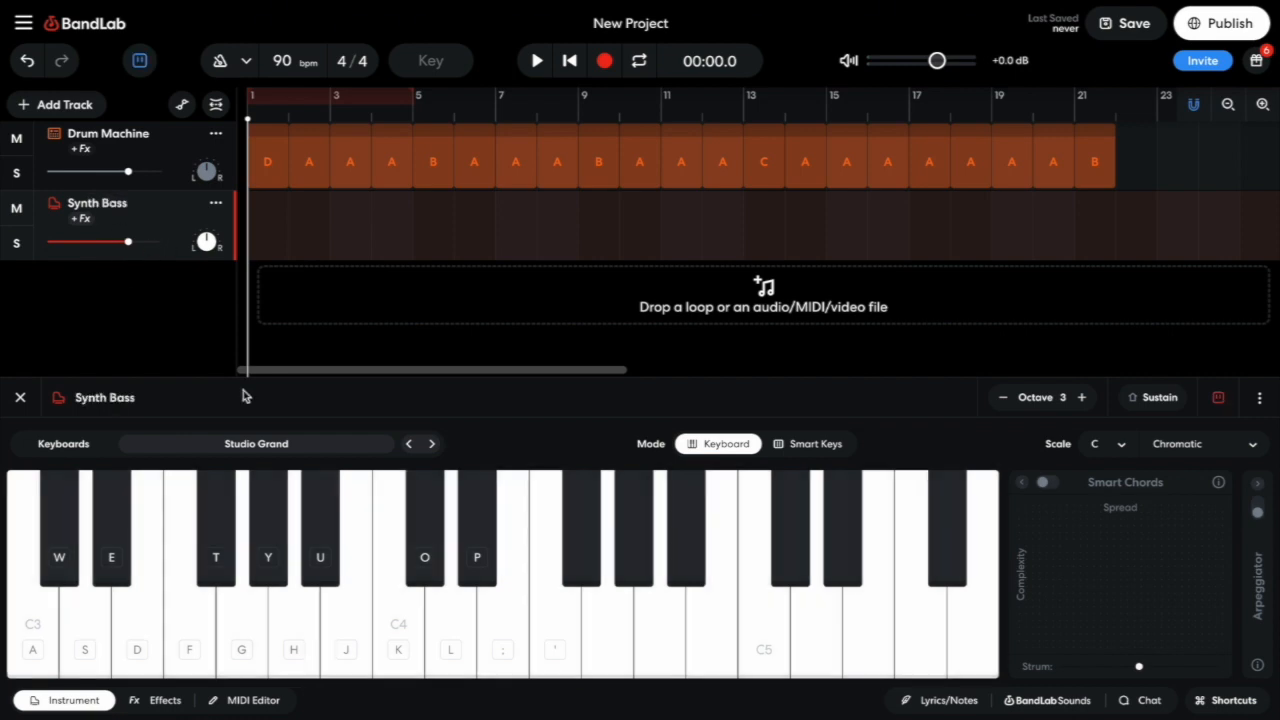
left_click(270, 444)
left_click(285, 20)
type("sin")
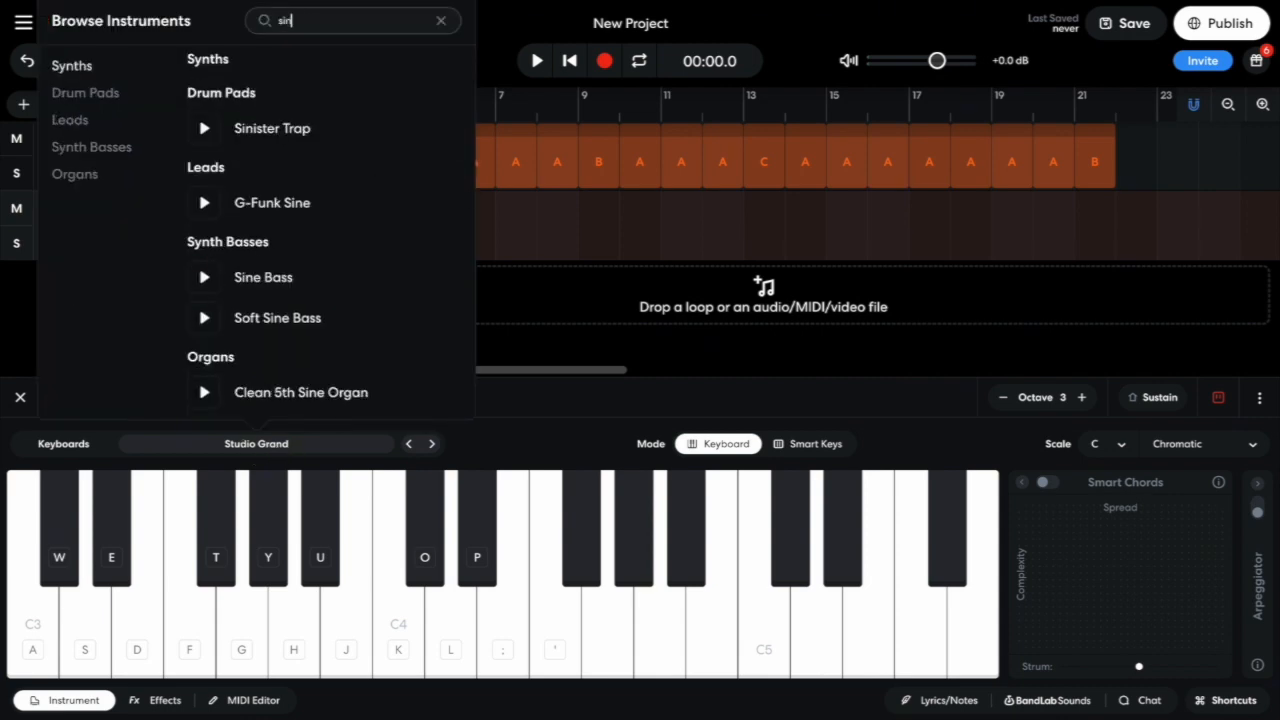
type("e")
left_click(318, 250)
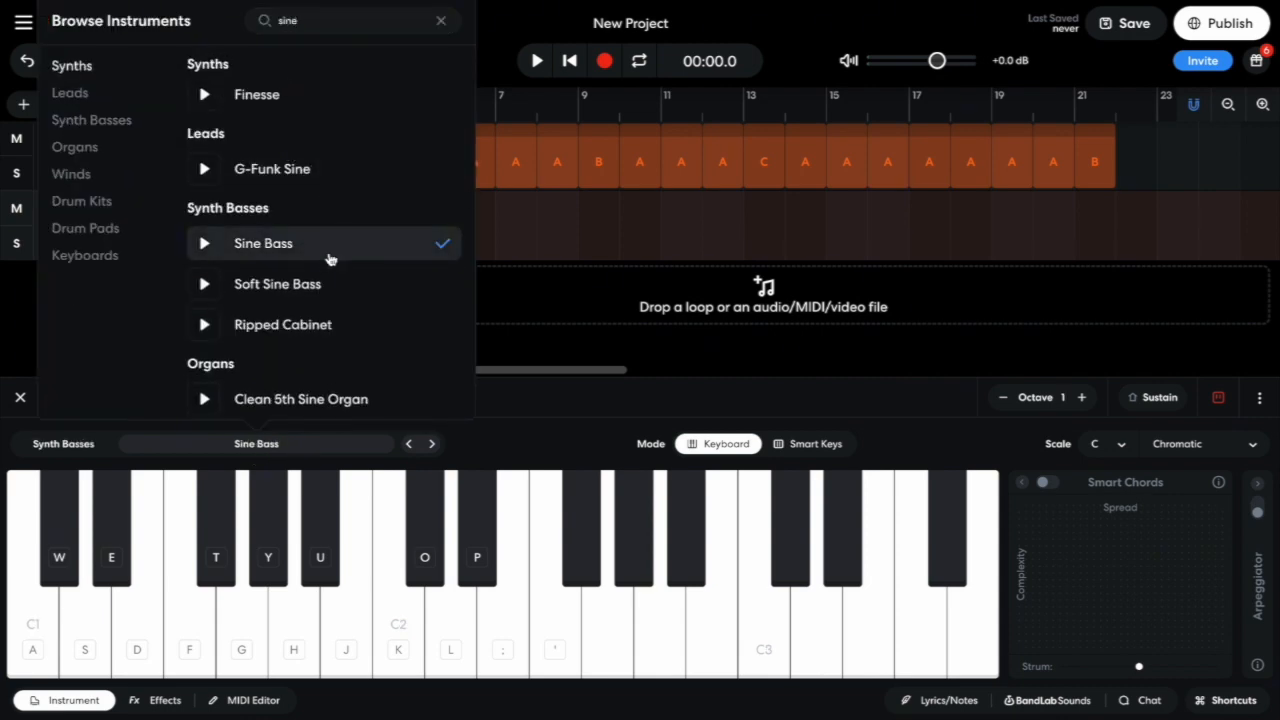
left_click(517, 396)
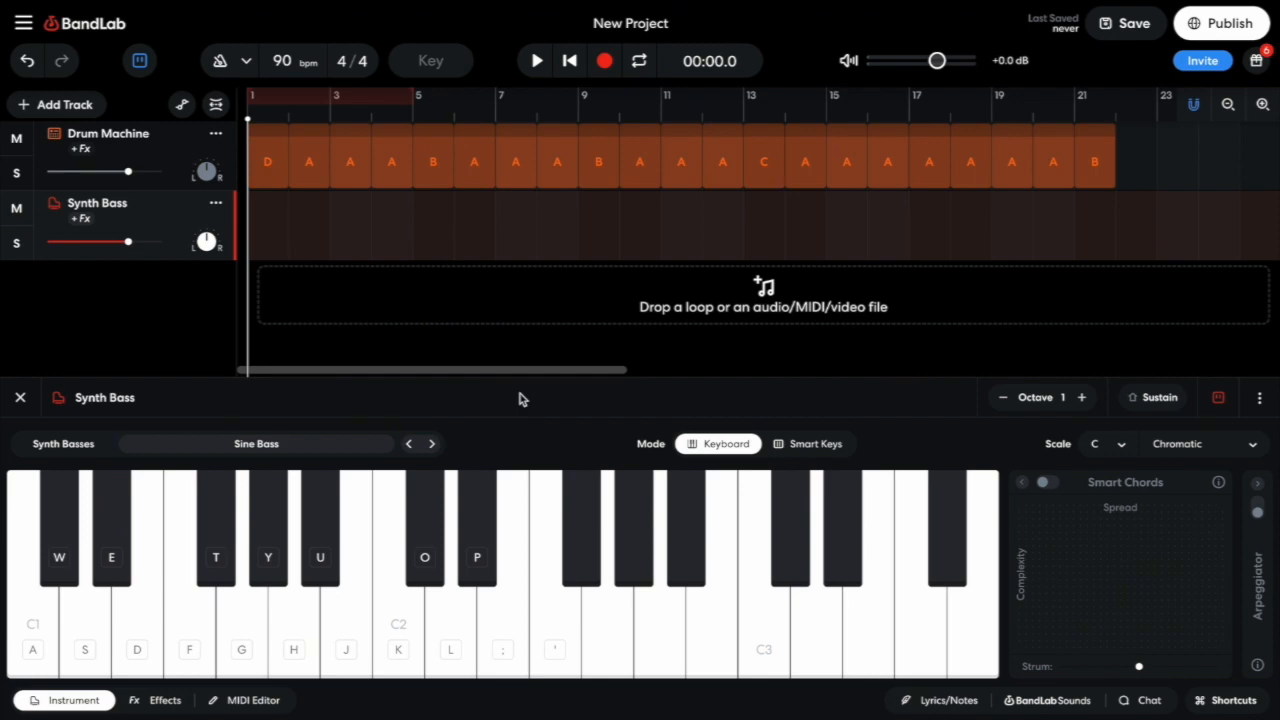
Draw one-bar MIDI notes on the Synth Bass track: D#2 in bar 1, C#2 in bars 2 and 3, and F2 in bar 4
left_click(255, 700)
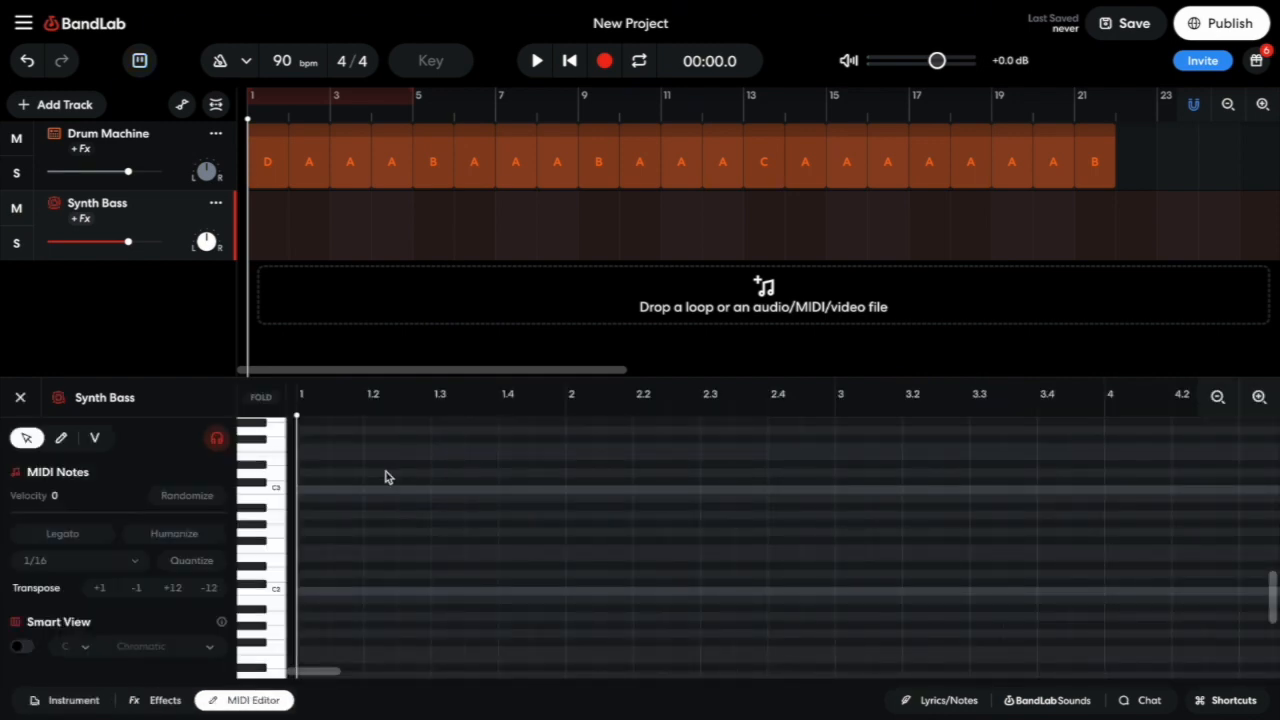
left_click(307, 566)
left_click_drag(323, 566, 559, 575)
left_click(572, 583)
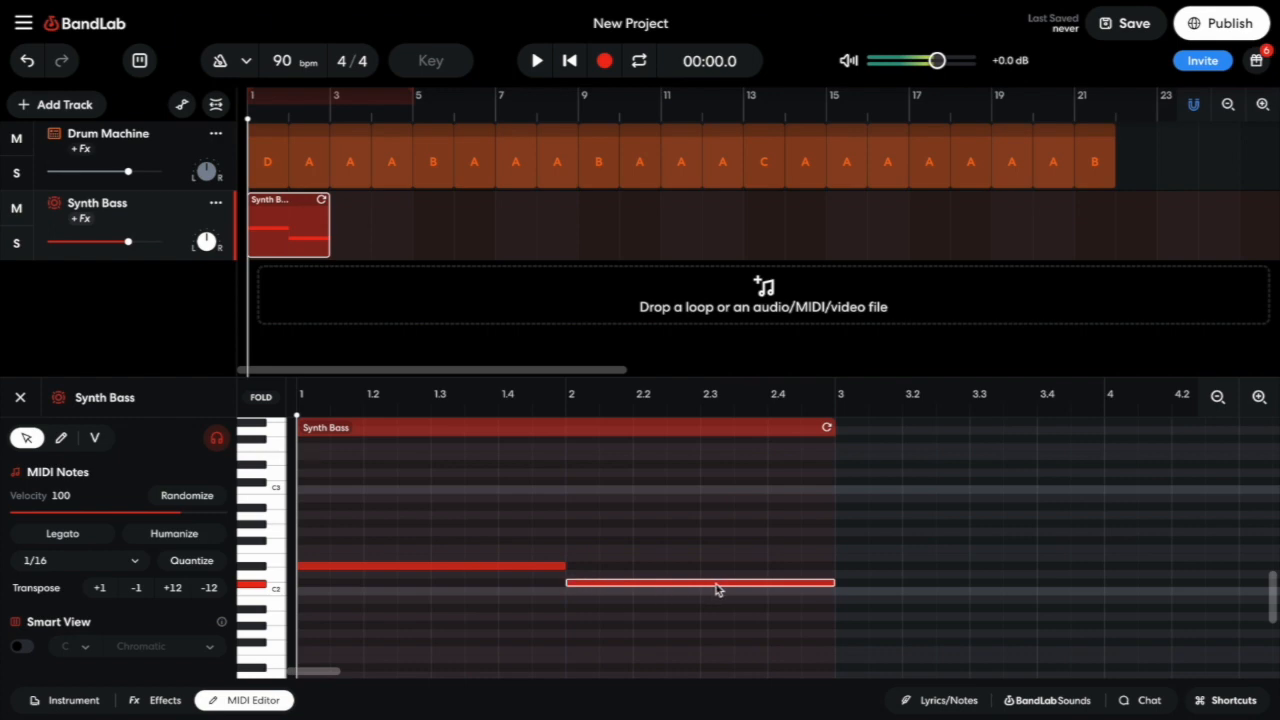
left_click(848, 583)
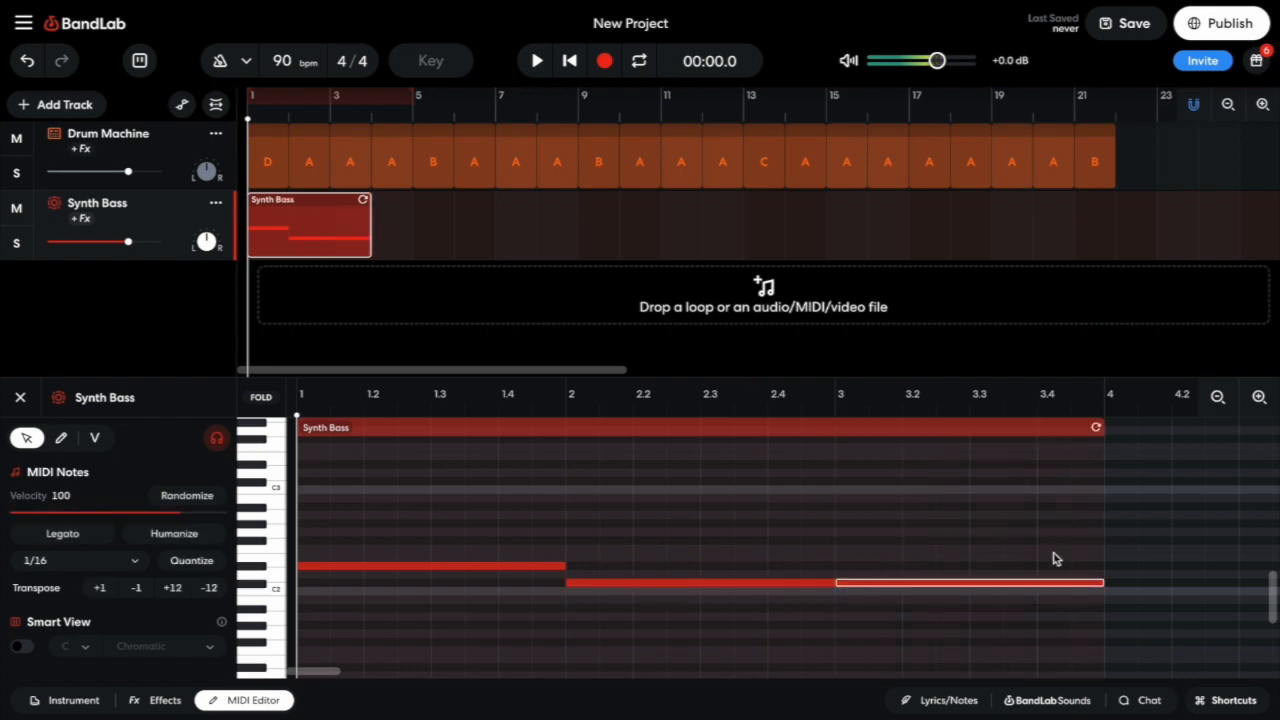
left_click(1110, 548)
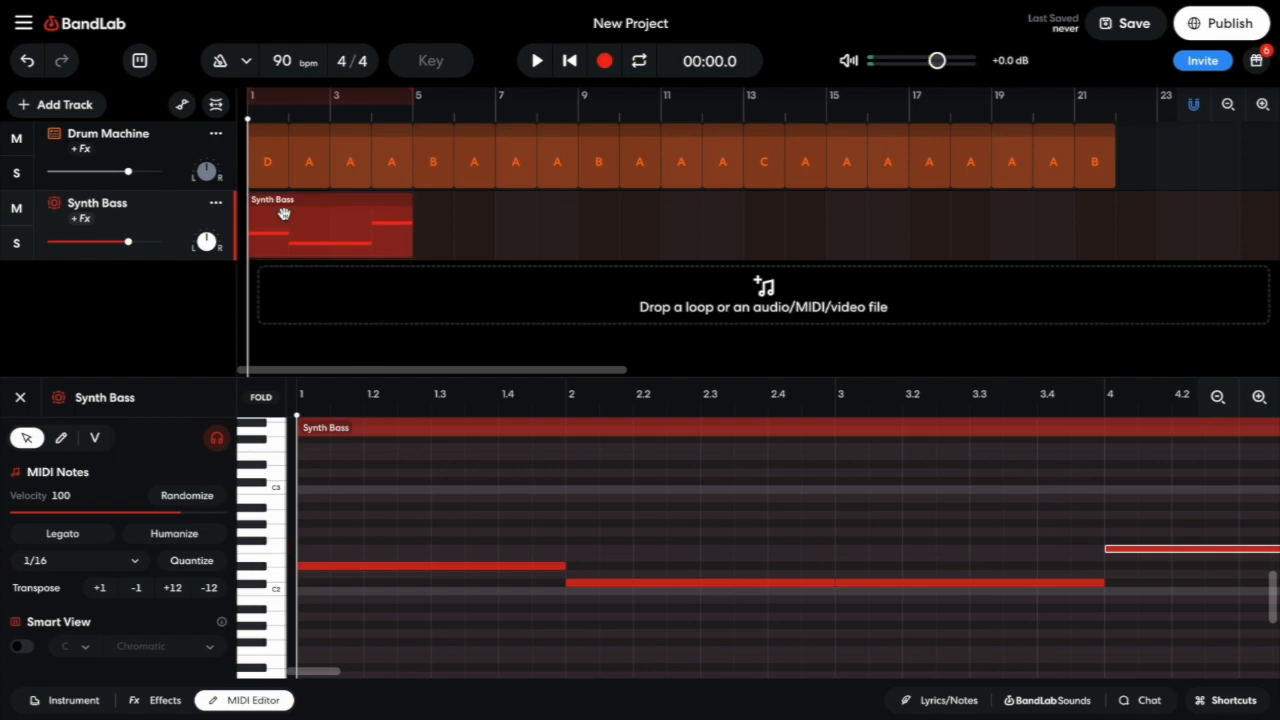
Move the Synth Bass region to start at bar 2 and loop it through the end of bar 21
left_click_drag(283, 211, 325, 214)
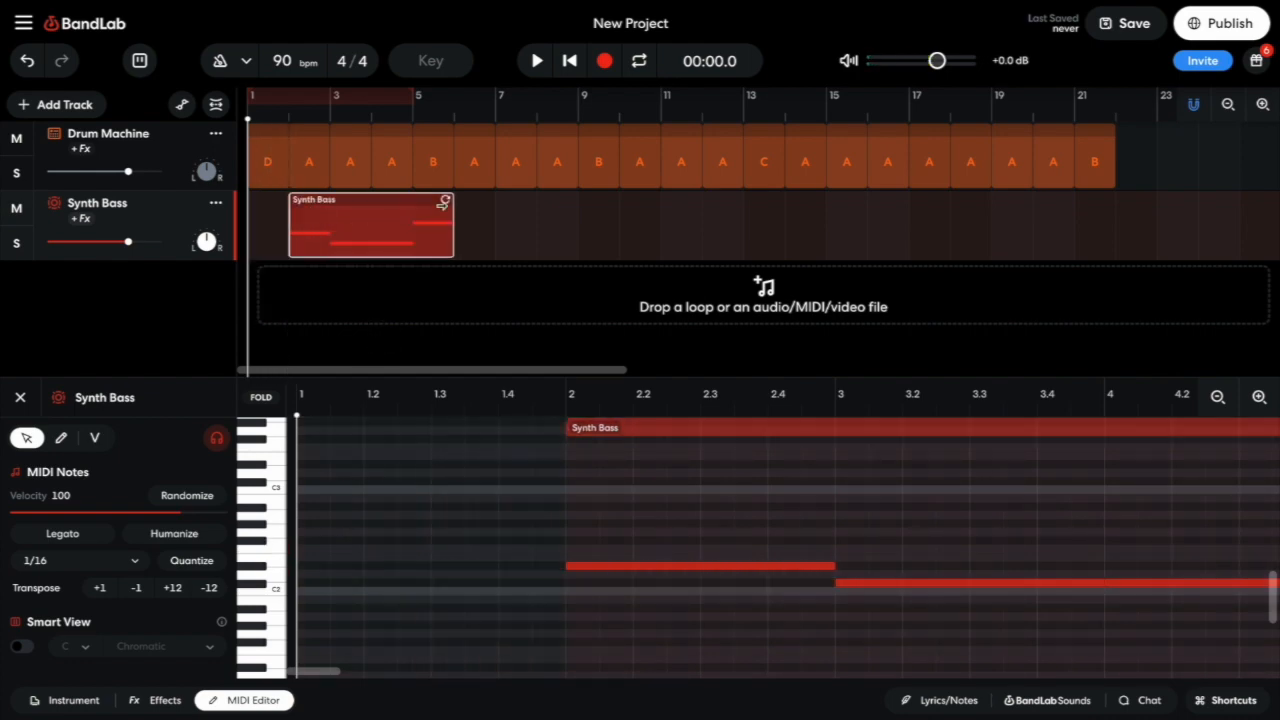
left_click_drag(445, 200, 1111, 202)
Deselect the bass region and play the arrangement from the start to check the bass against the drums
left_click(591, 343)
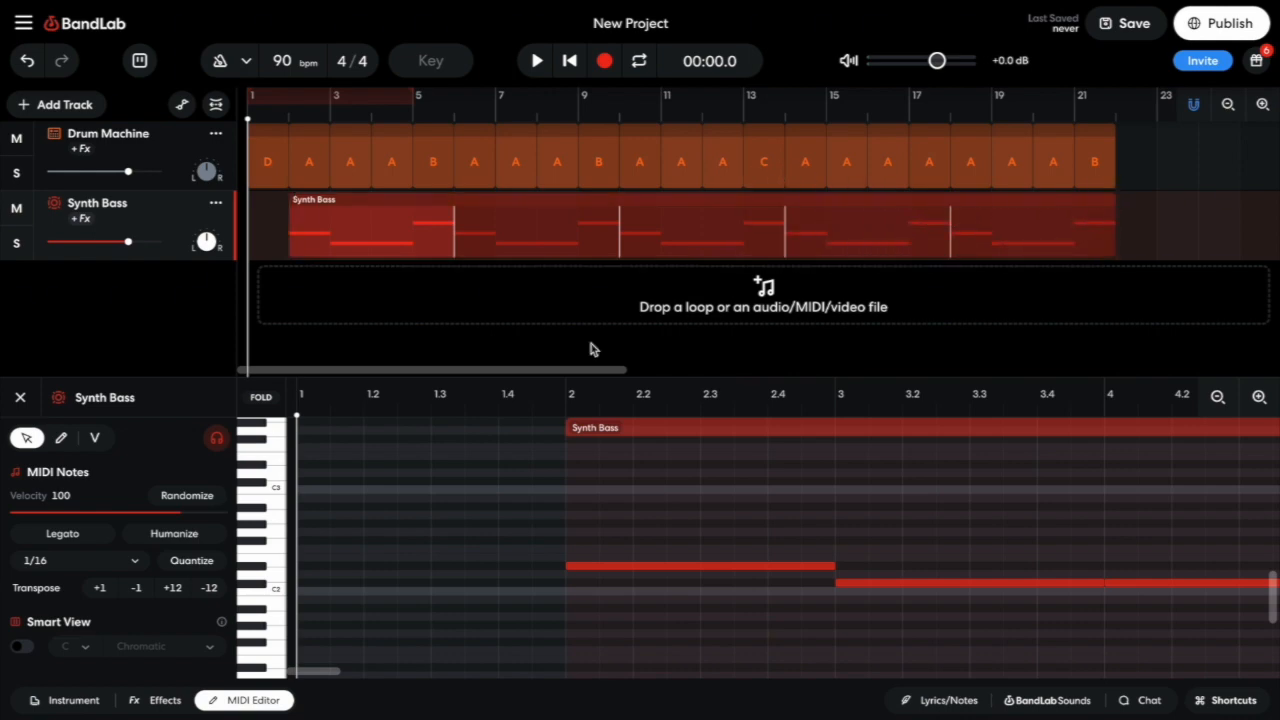
key("space")
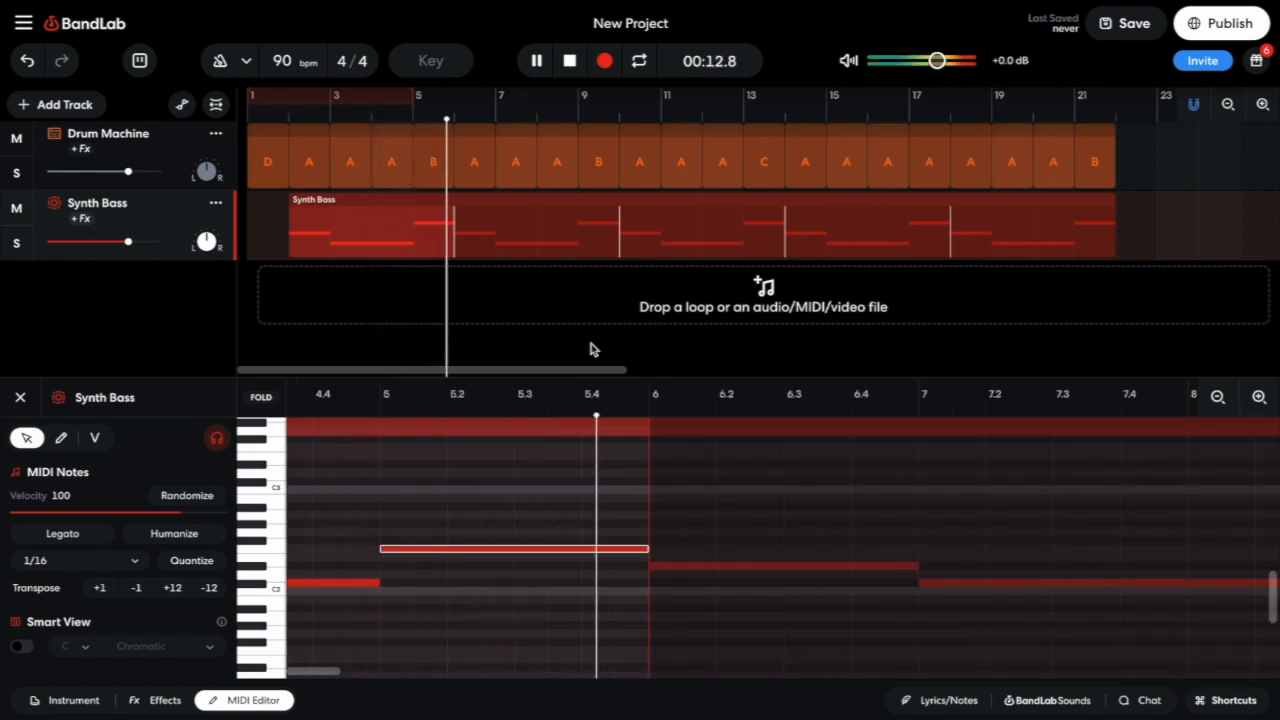
key("space")
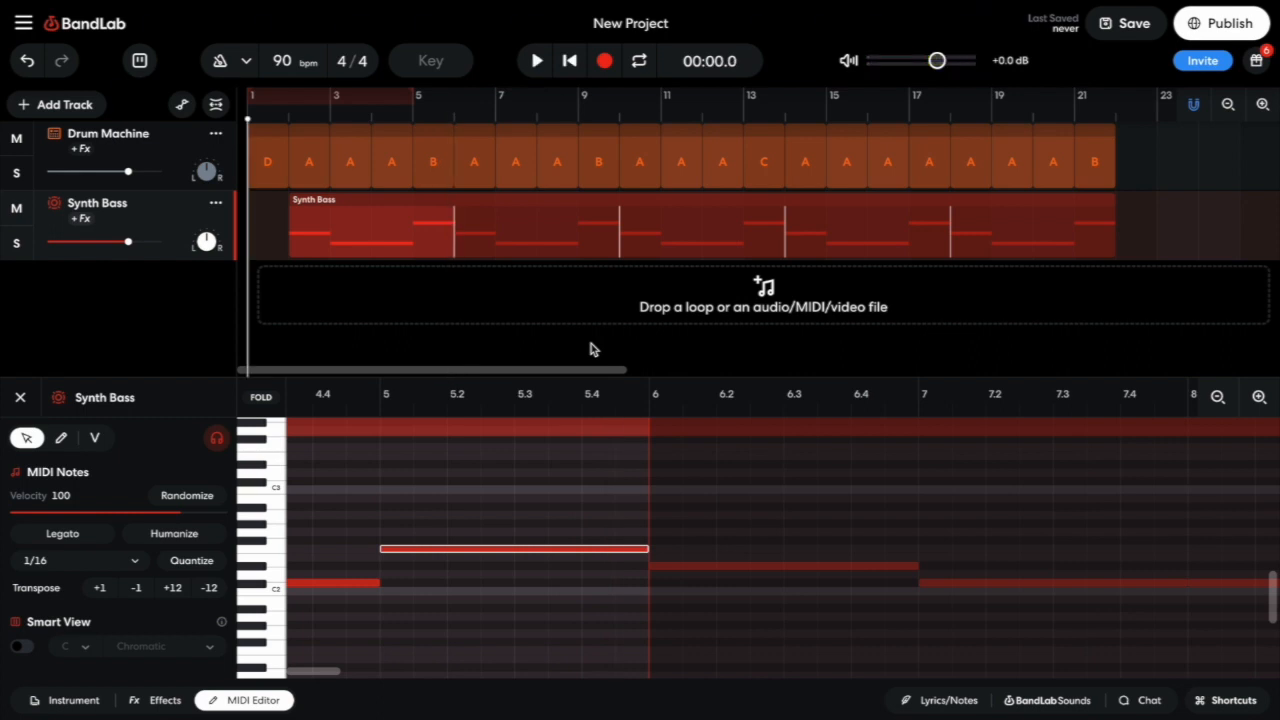
Add a virtual instrument track below the bass and rename it Synth Chords
left_click(58, 106)
left_click(150, 255)
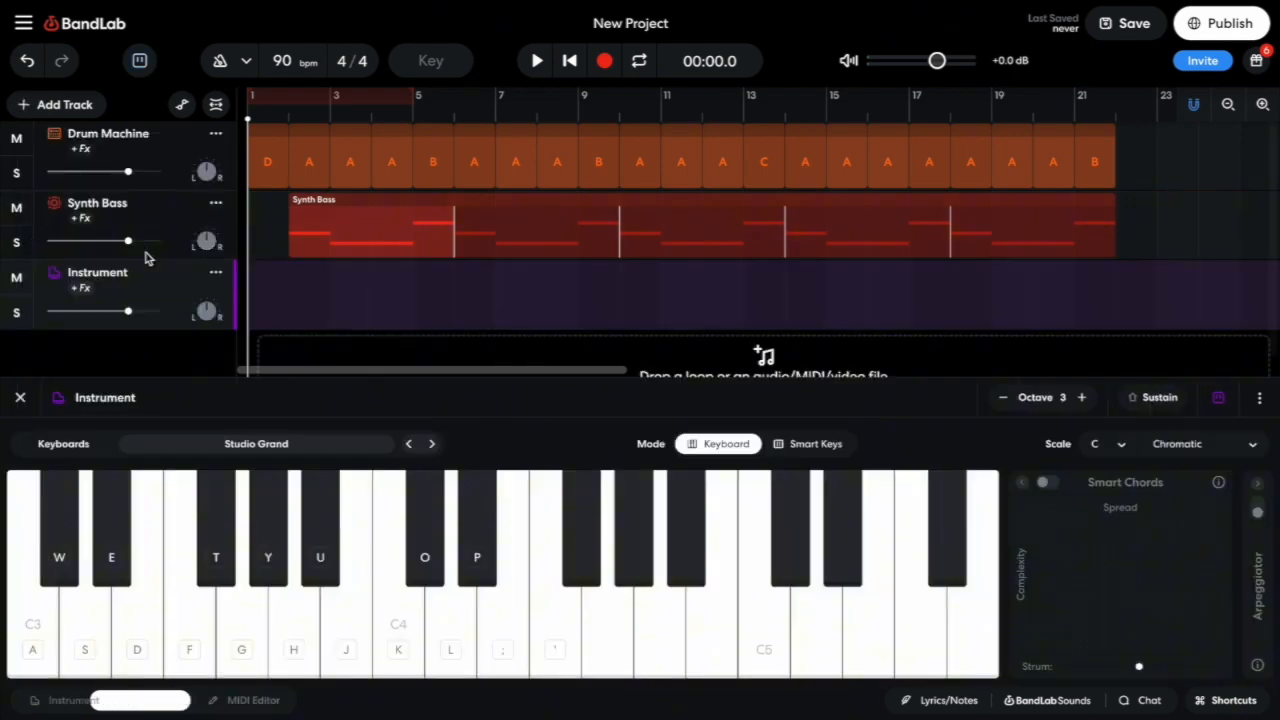
double_click(100, 275)
type("S")
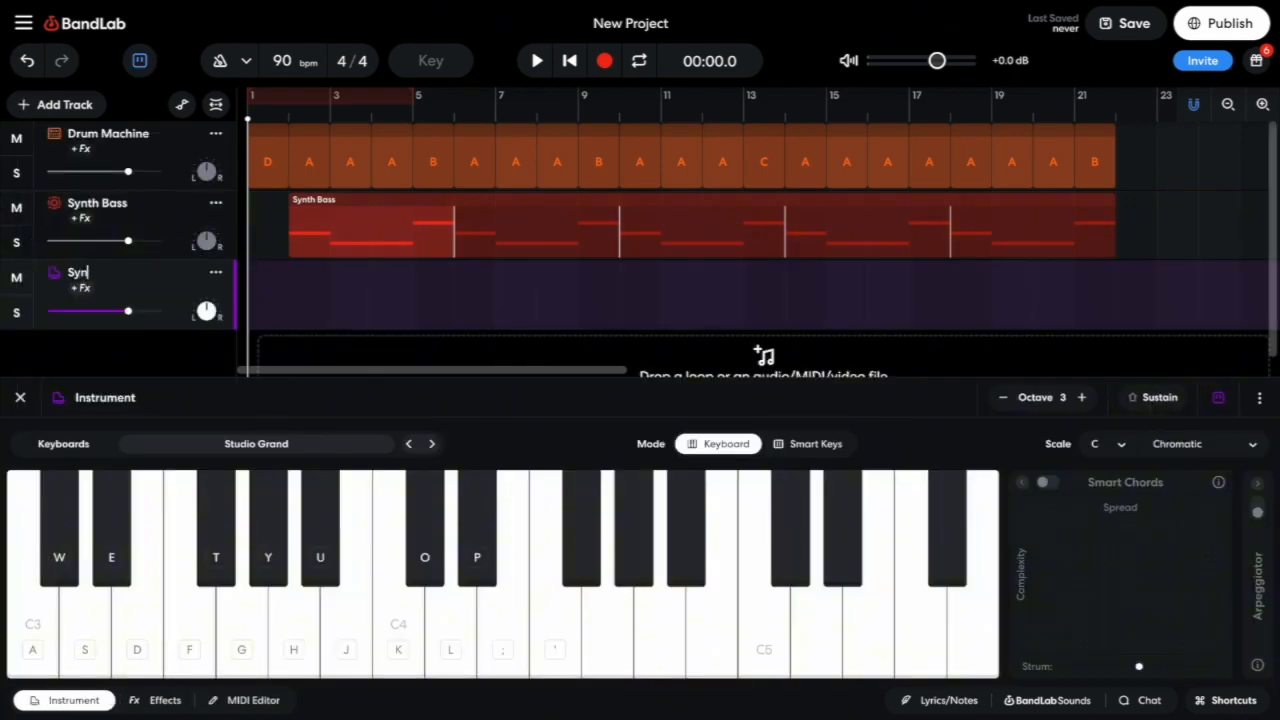
type("ynth")
key("Return")
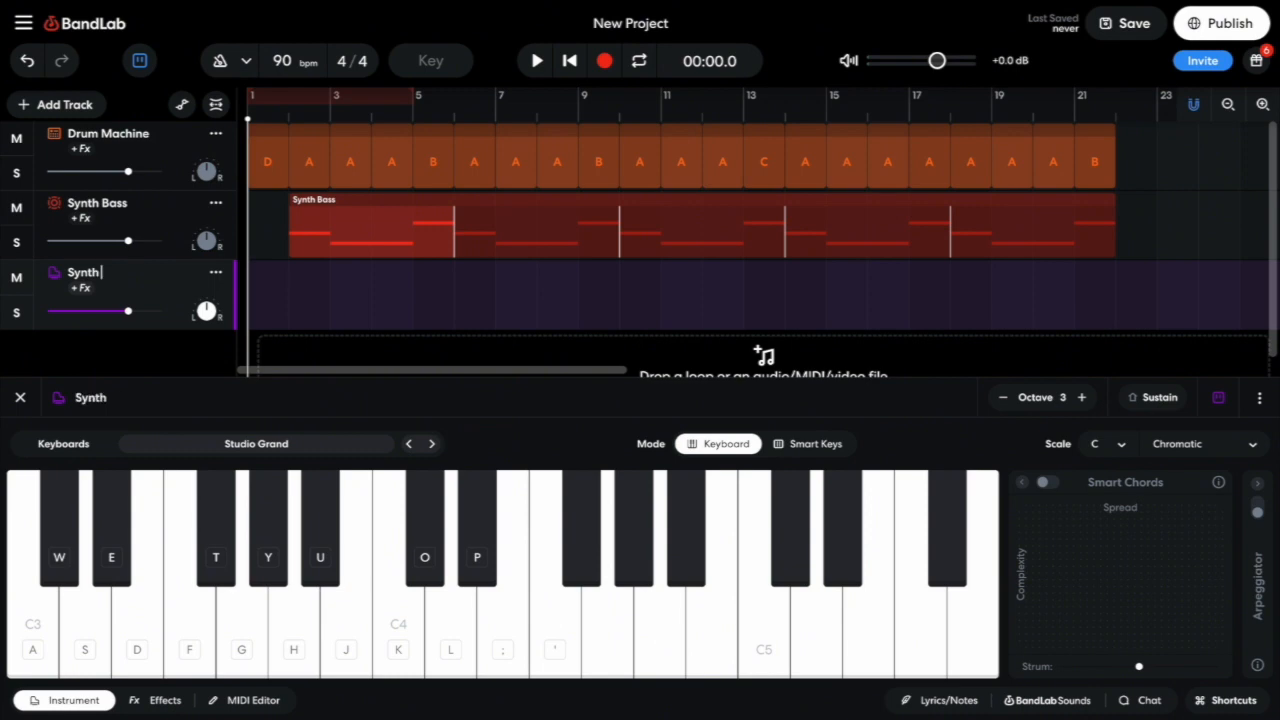
type("Chords")
Place the playhead at bar 2 and load the Seamless Pad preset on the Synth Chords track
left_click(287, 118)
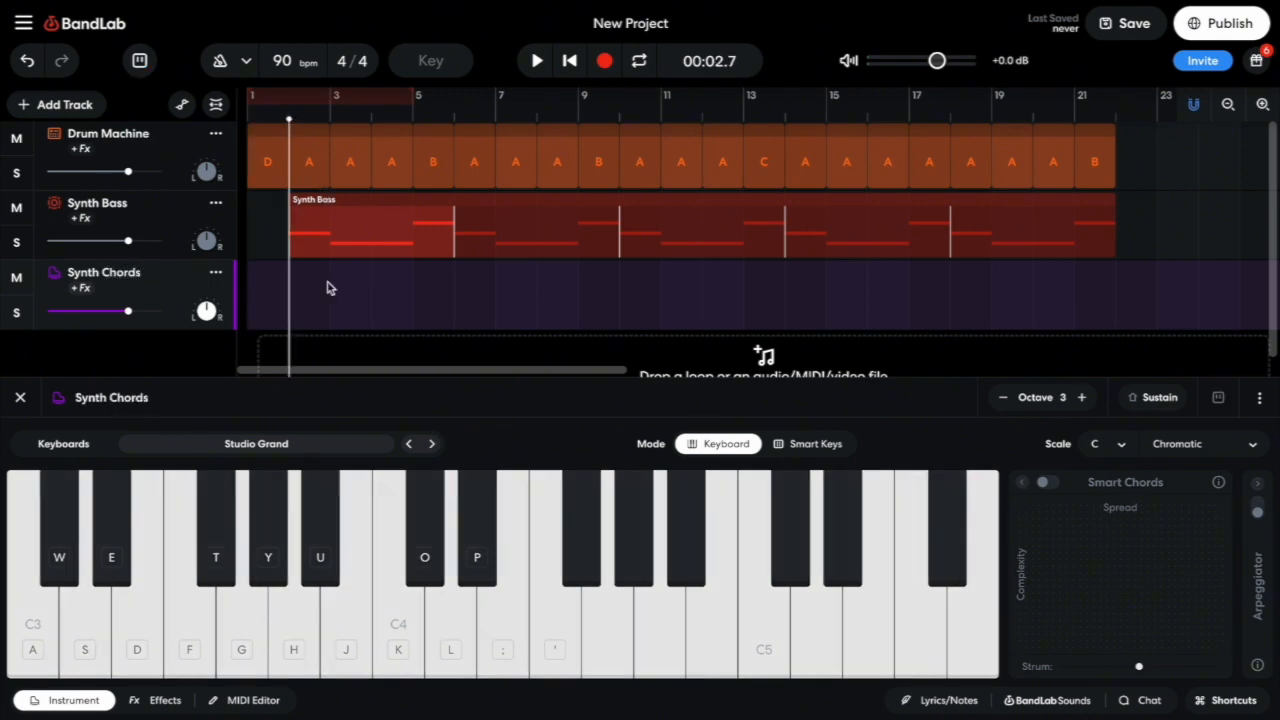
left_click(284, 447)
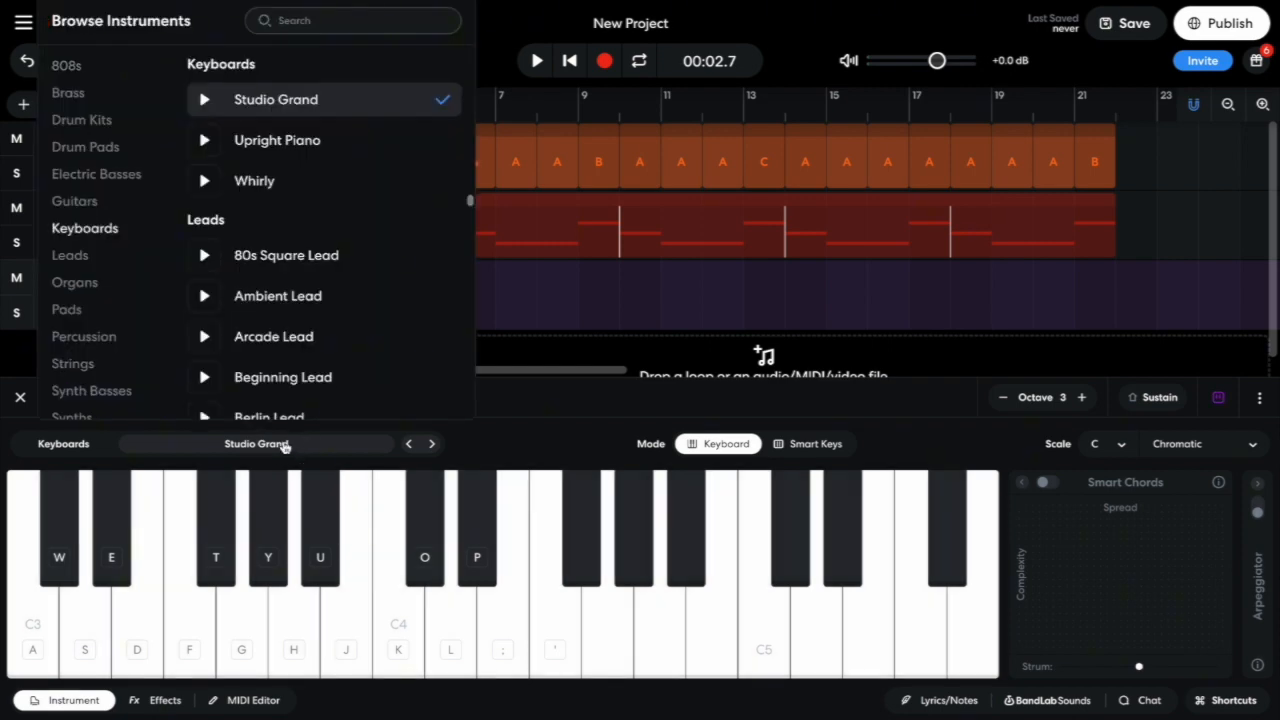
type("seaml")
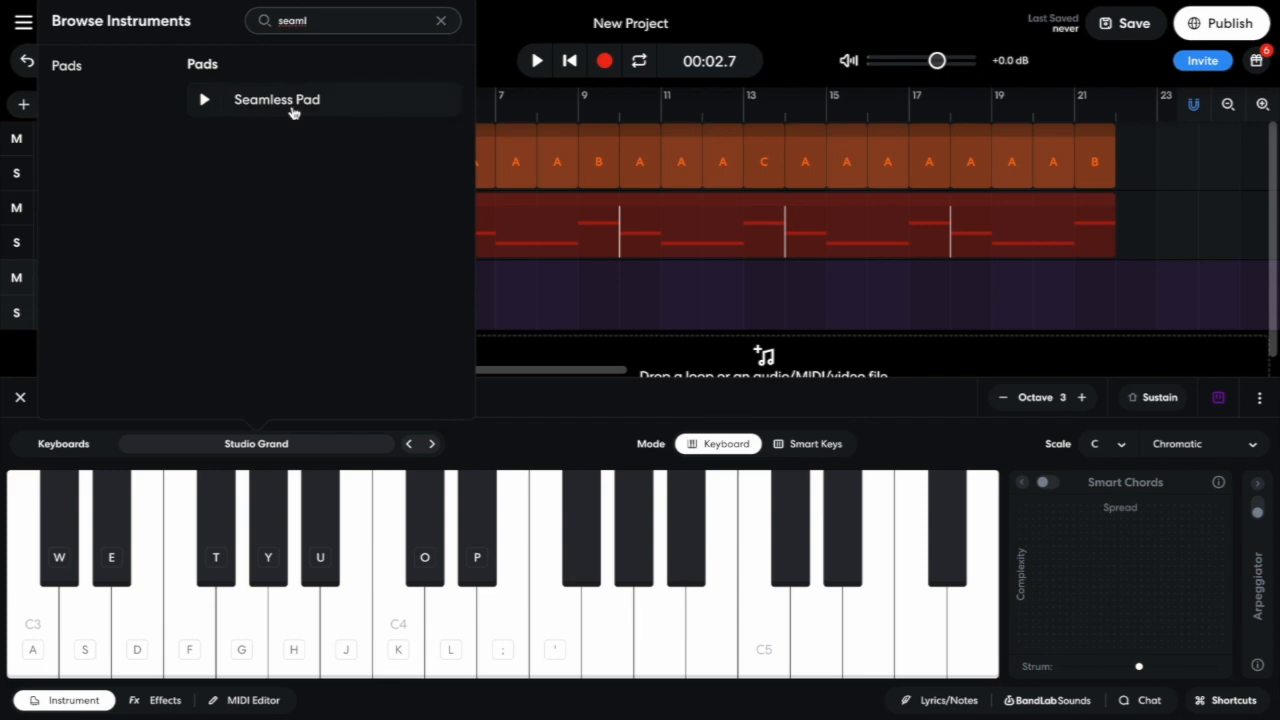
left_click(293, 110)
left_click(512, 400)
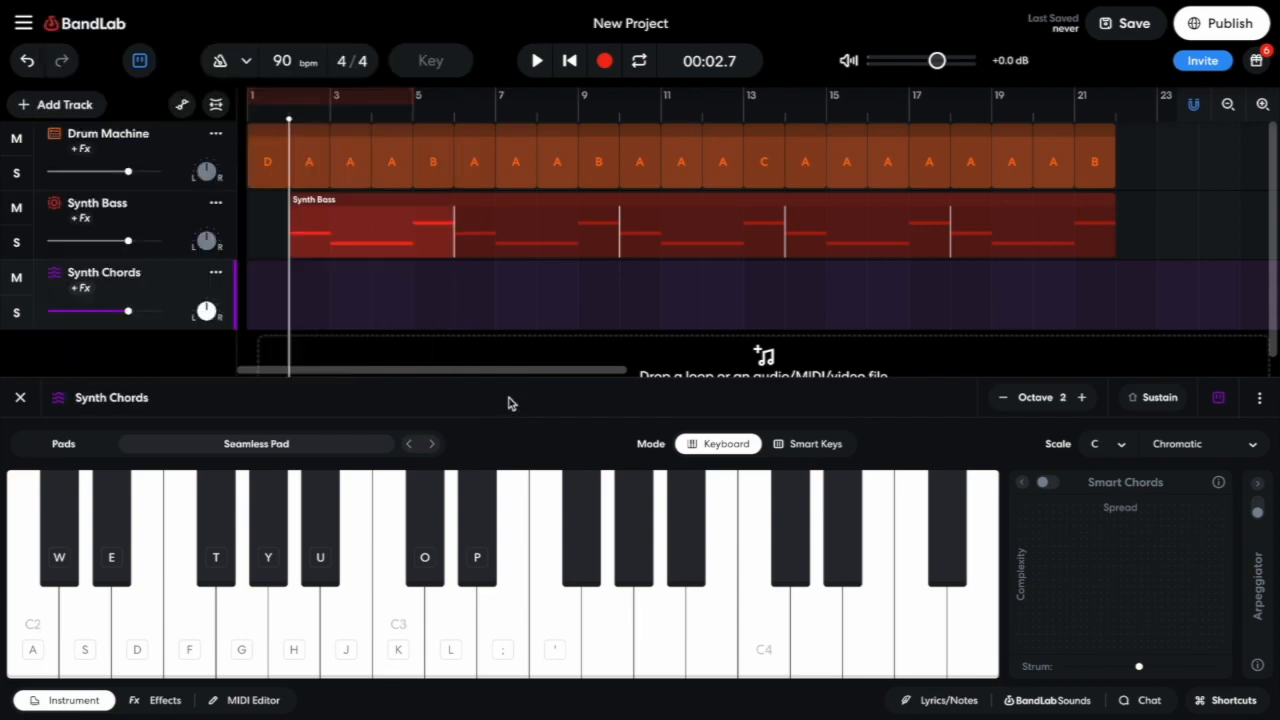
Add the ST Tremolo effect to Synth Chords with Speed 60.3 %, Depth 35.5 % and Spread 12.2
left_click(168, 704)
left_click(336, 578)
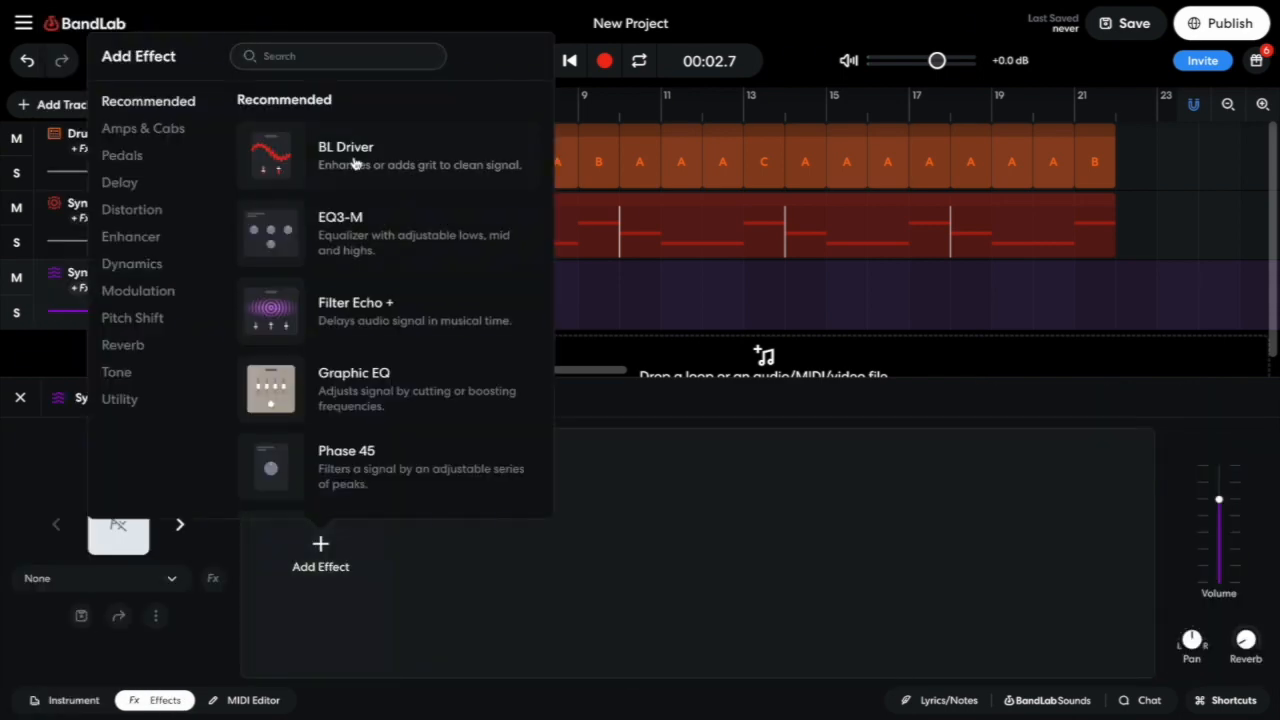
type("trem")
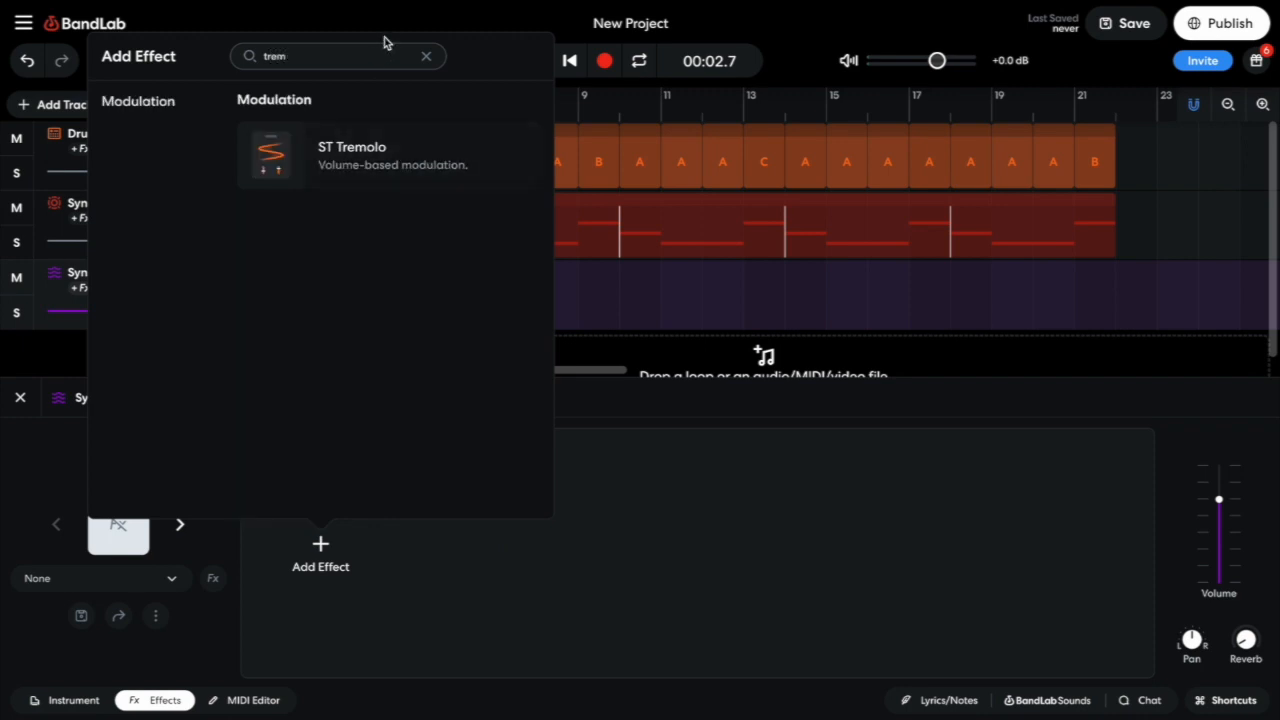
left_click(383, 155)
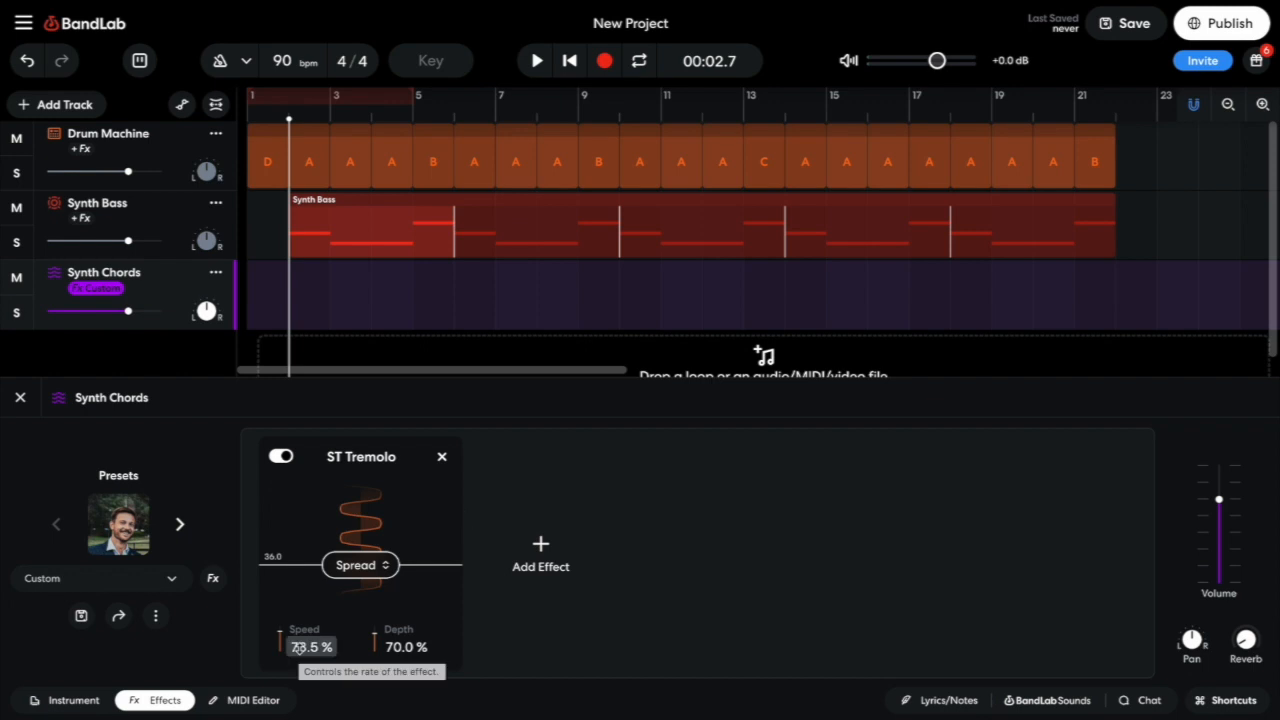
left_click_drag(276, 632, 278, 650)
left_click_drag(374, 636, 373, 665)
left_click_drag(346, 568, 361, 583)
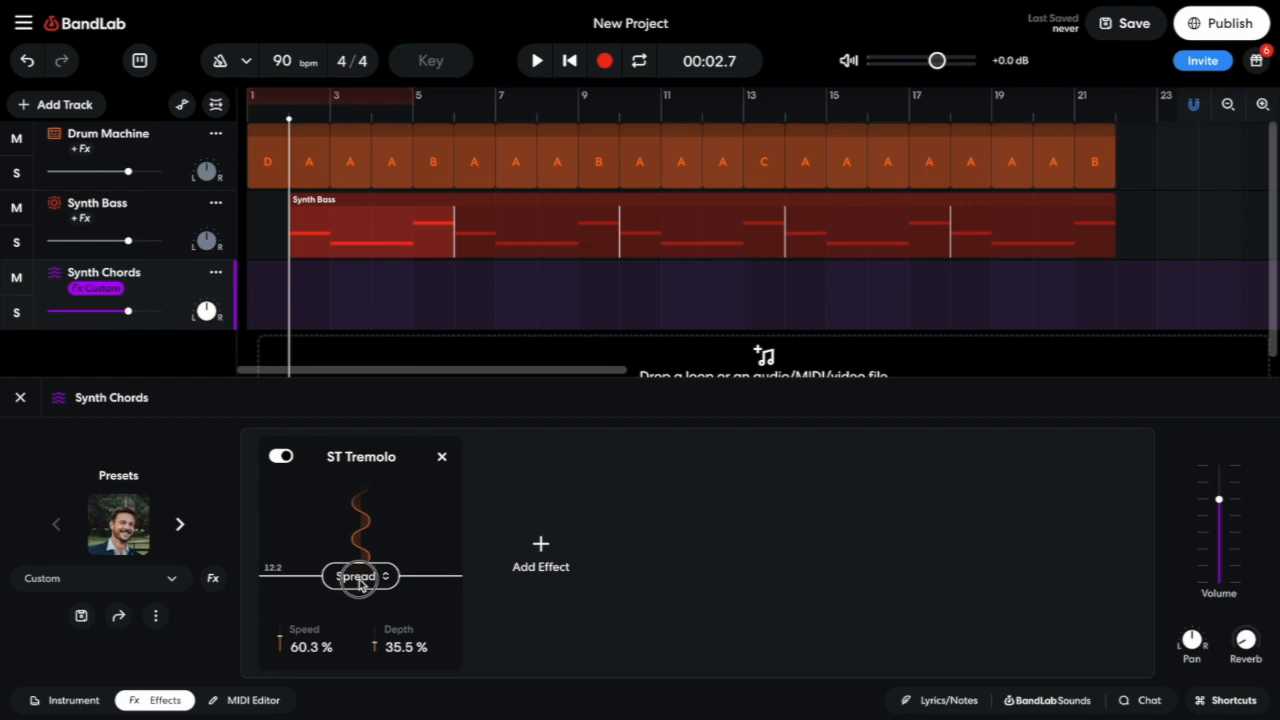
Add the Vocal Enhancer effect after the tremolo and set its mode to Modern
left_click(538, 566)
double_click(532, 57)
type("voco")
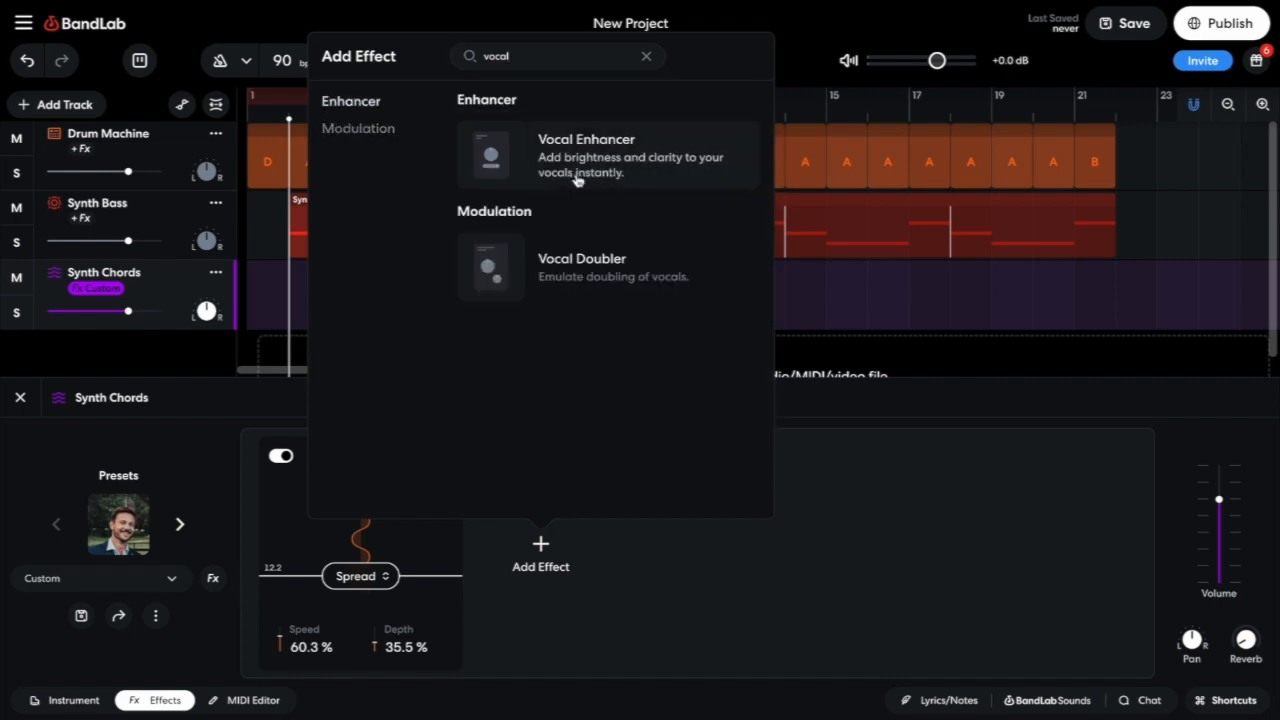
left_click(595, 165)
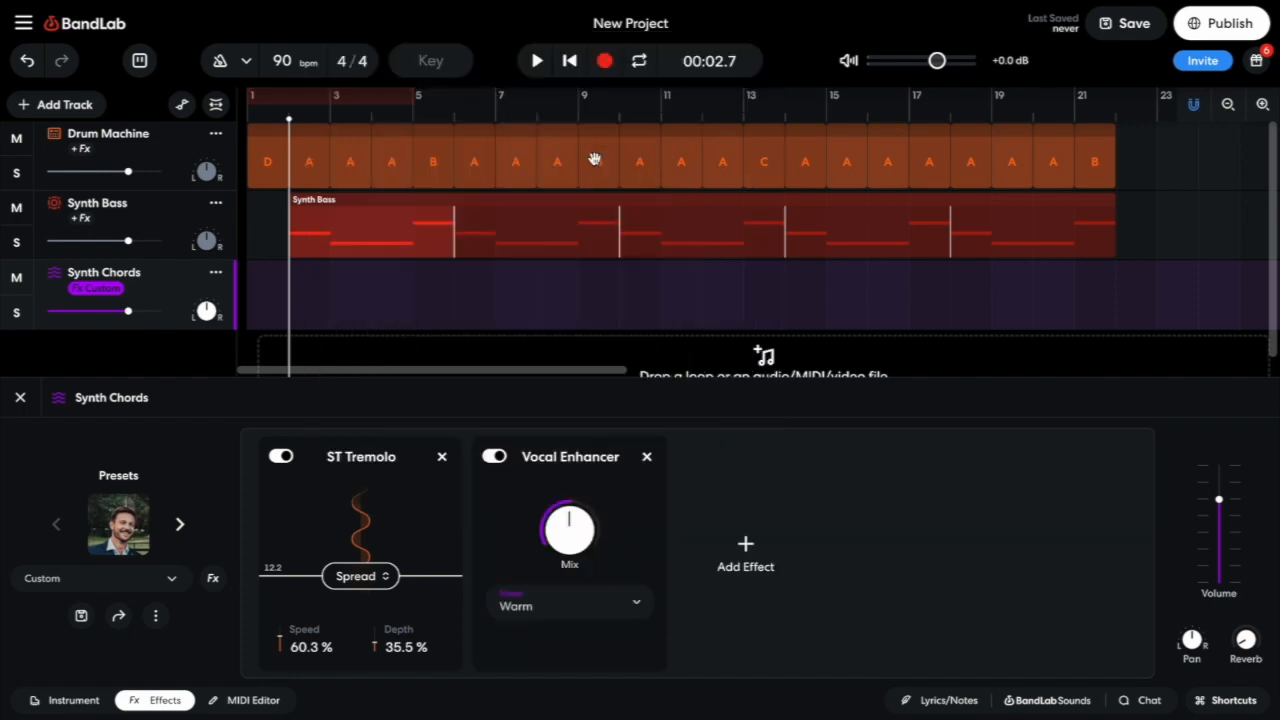
left_click(635, 606)
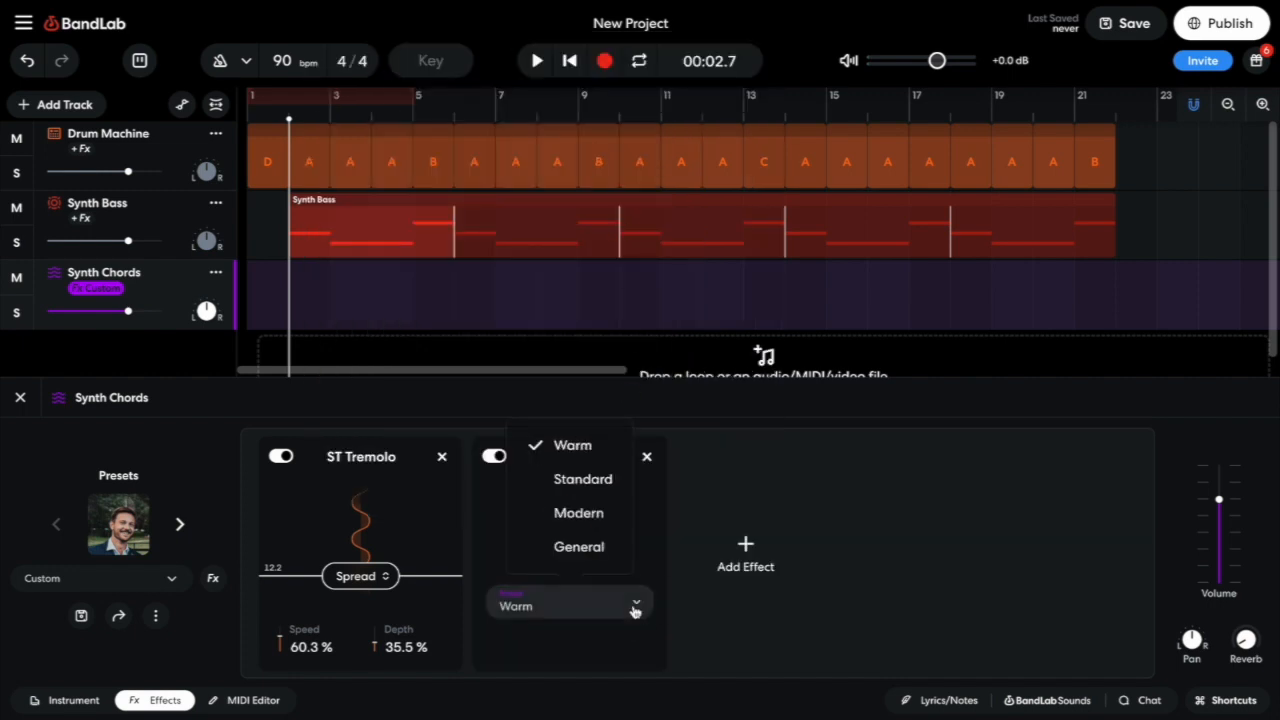
left_click(579, 513)
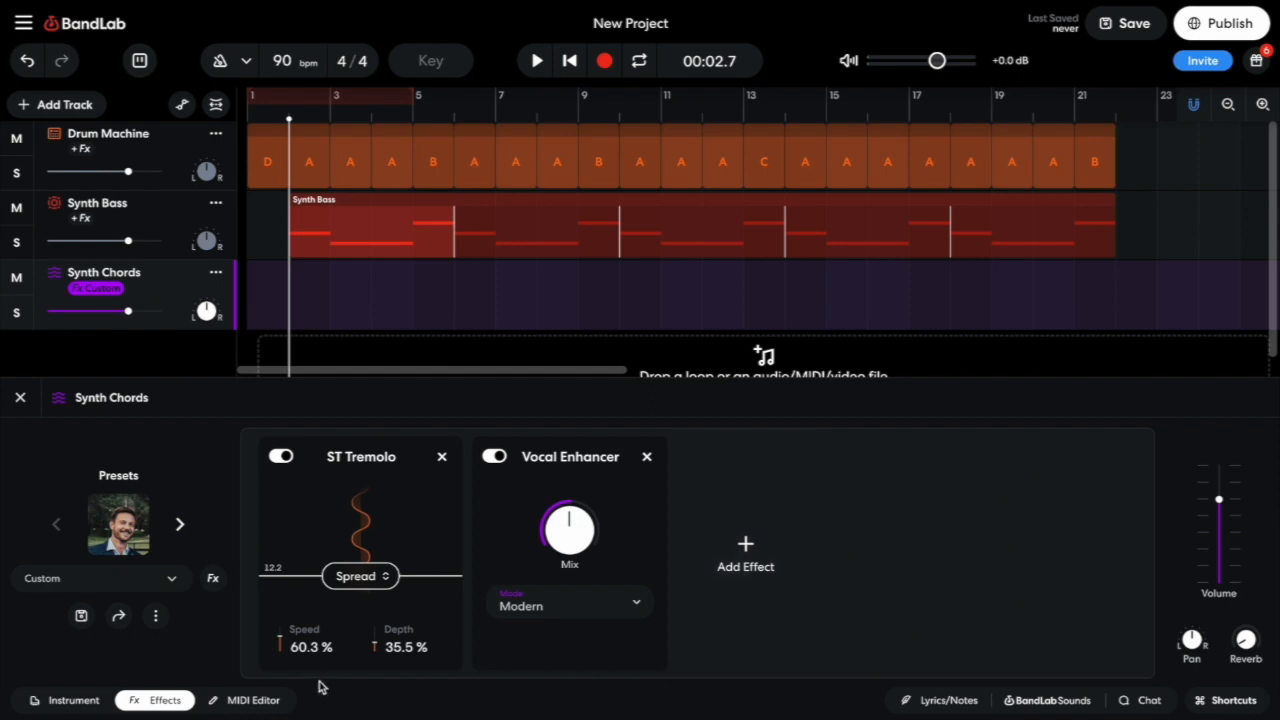
Draw a one-bar chord of D#4, G4 and A#4 in bar 2 of the Synth Chords track
left_click(245, 702)
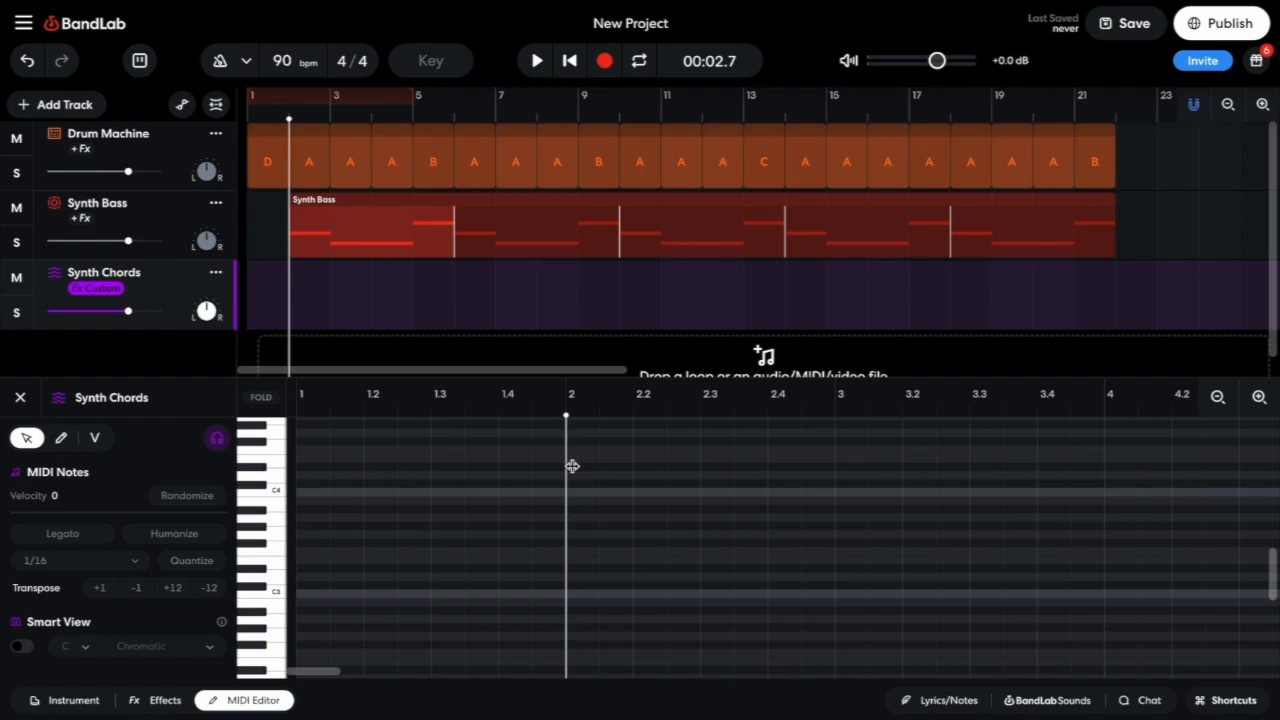
double_click(578, 466)
left_click_drag(588, 466, 829, 461)
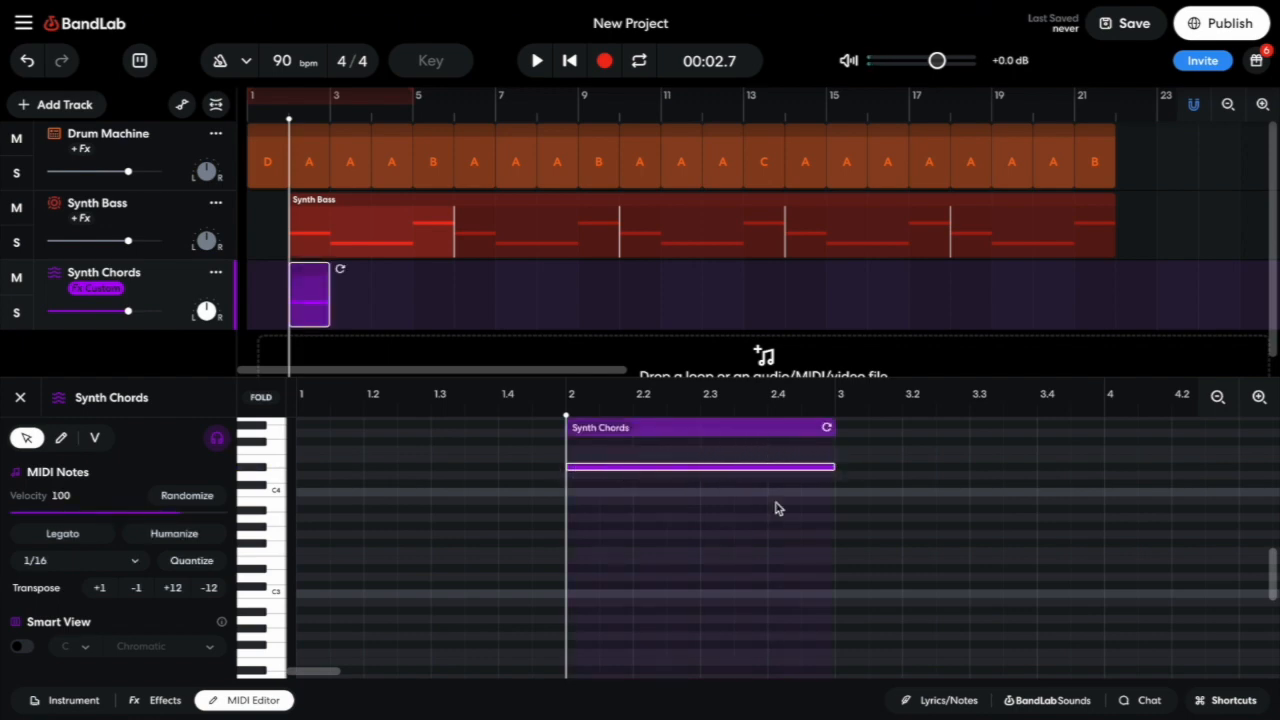
scroll(777, 509, "up", 3)
double_click(573, 534)
double_click(573, 509)
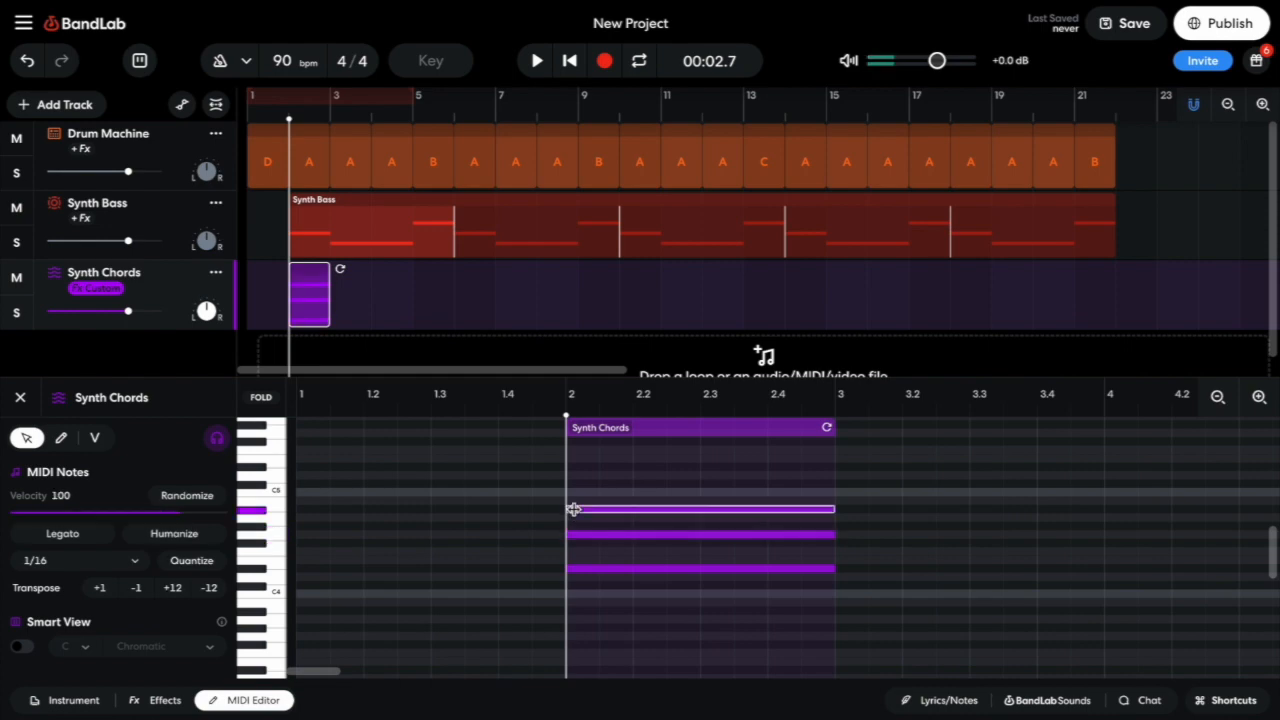
Add one-bar chords of C#4, F4 and G#4 in bars 3 and 4 of the Synth Chords region
double_click(843, 585)
double_click(843, 550)
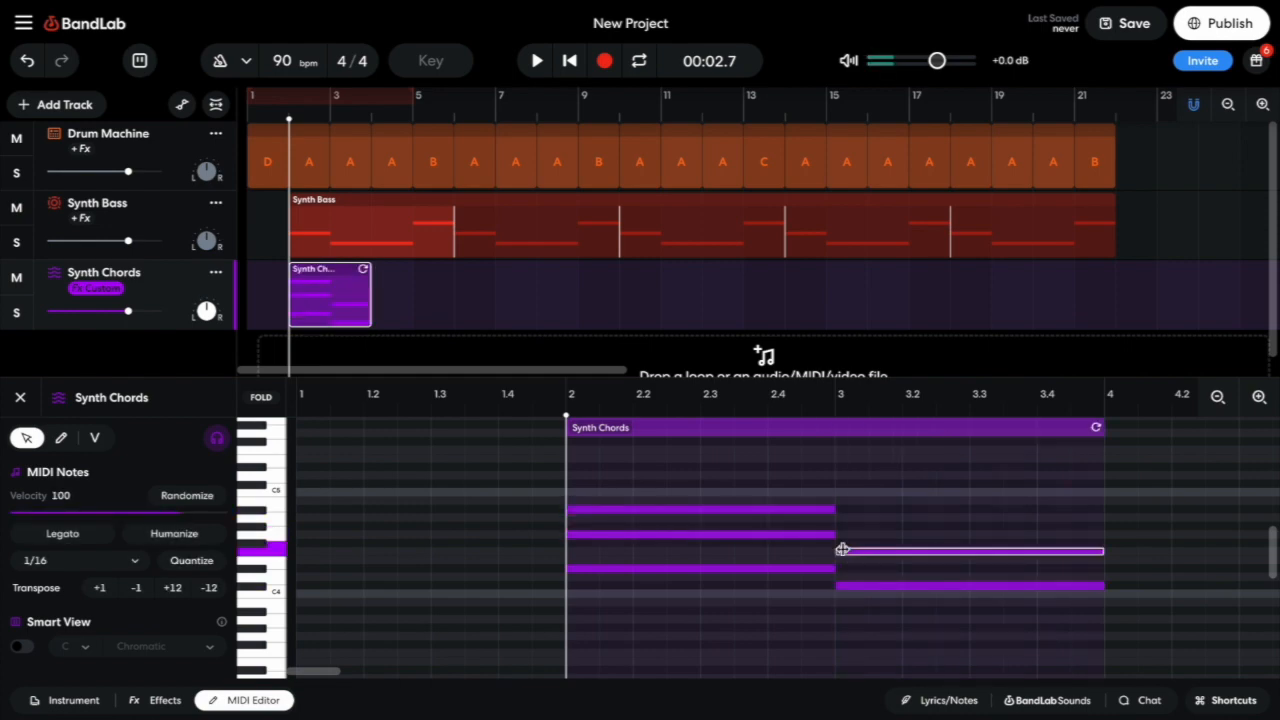
double_click(843, 525)
scroll(800, 560, "right", 3)
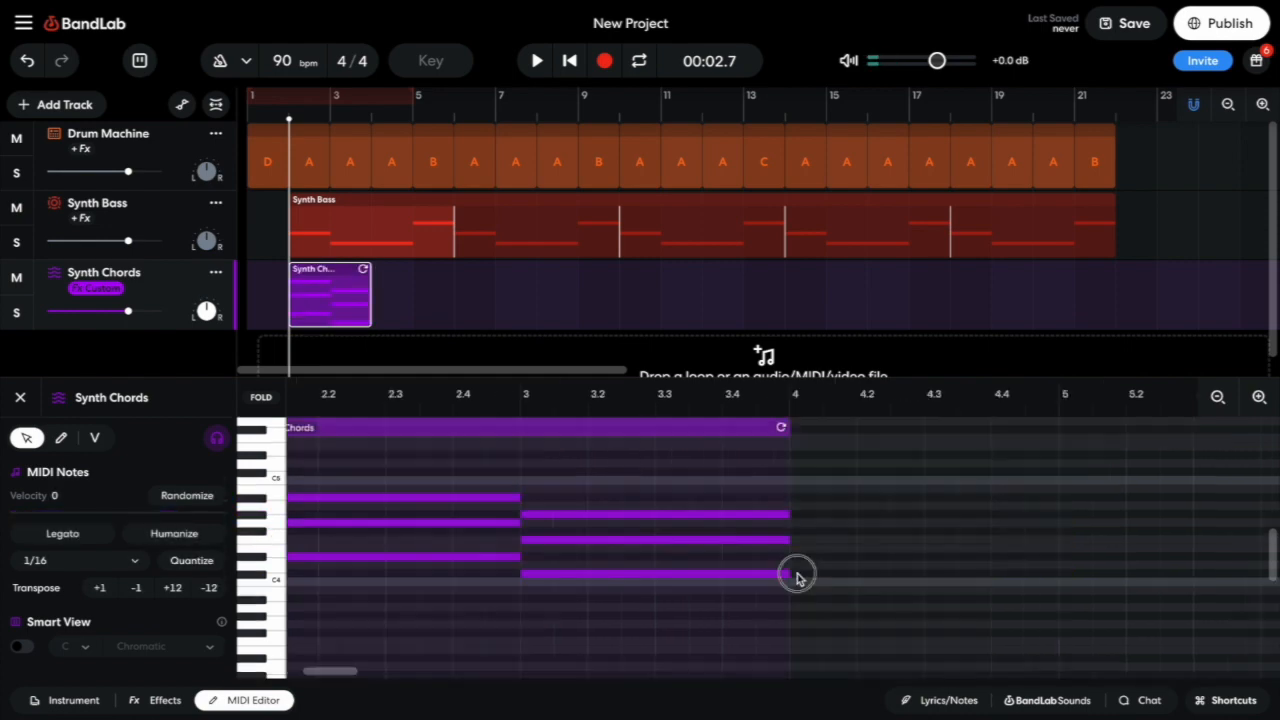
double_click(796, 571)
double_click(800, 540)
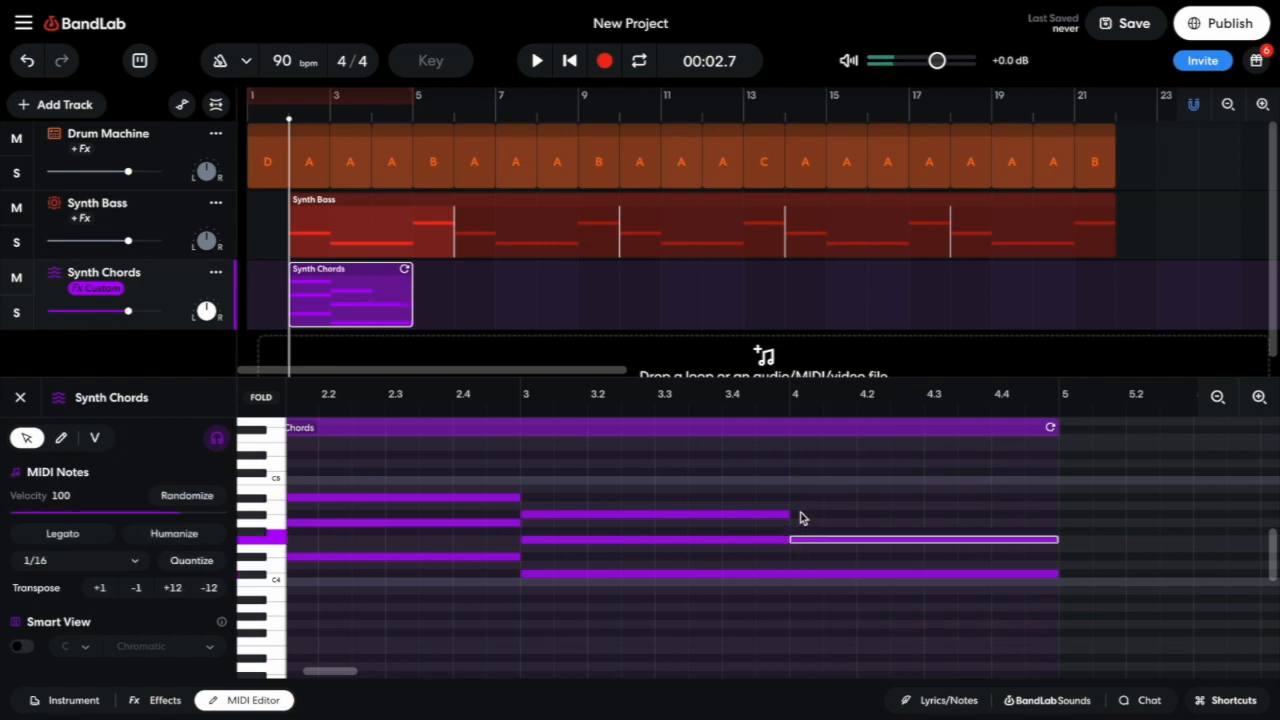
left_click(799, 513)
double_click(799, 513)
Add a one-bar chord of G#3, C4 and D#4 in bar 5 of the Synth Chords region
scroll(860, 545, "right", 3)
scroll(860, 545, "down", 1)
double_click(920, 571)
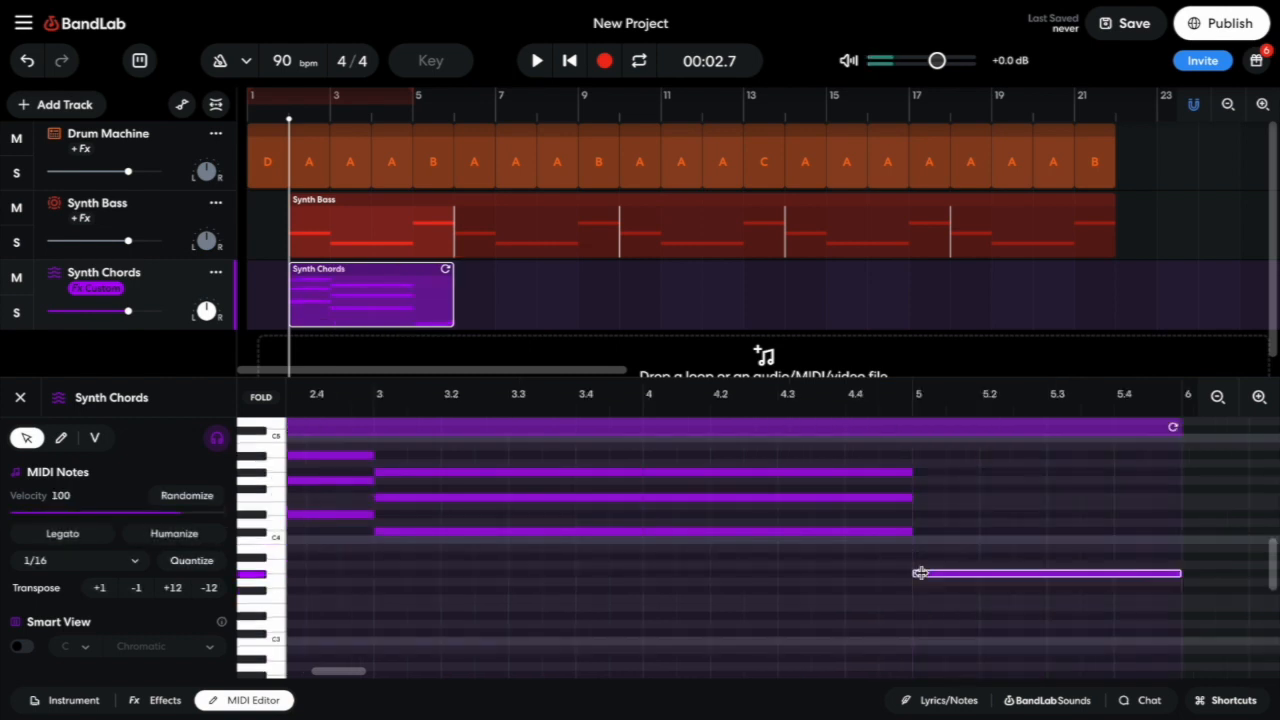
double_click(919, 539)
double_click(919, 514)
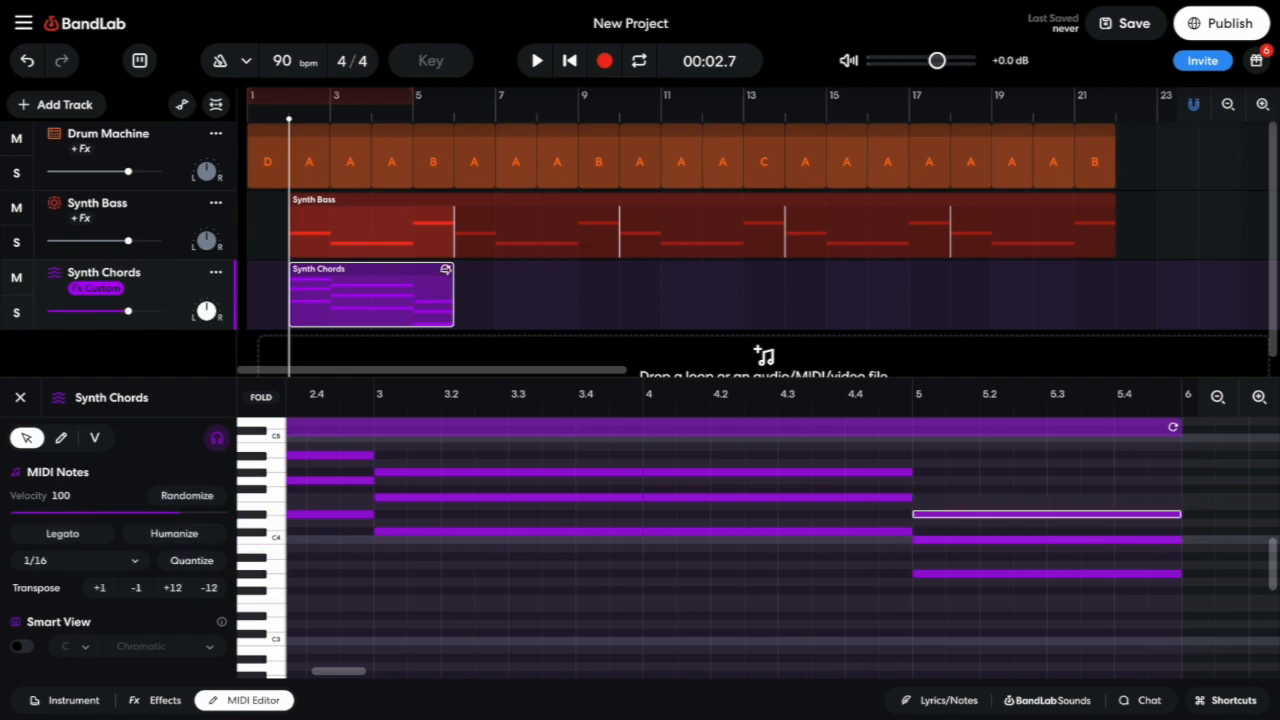
Loop the Synth Chords region to the end of bar 21 and play the track back from bar 2
left_click_drag(443, 269, 1108, 291)
key("space")
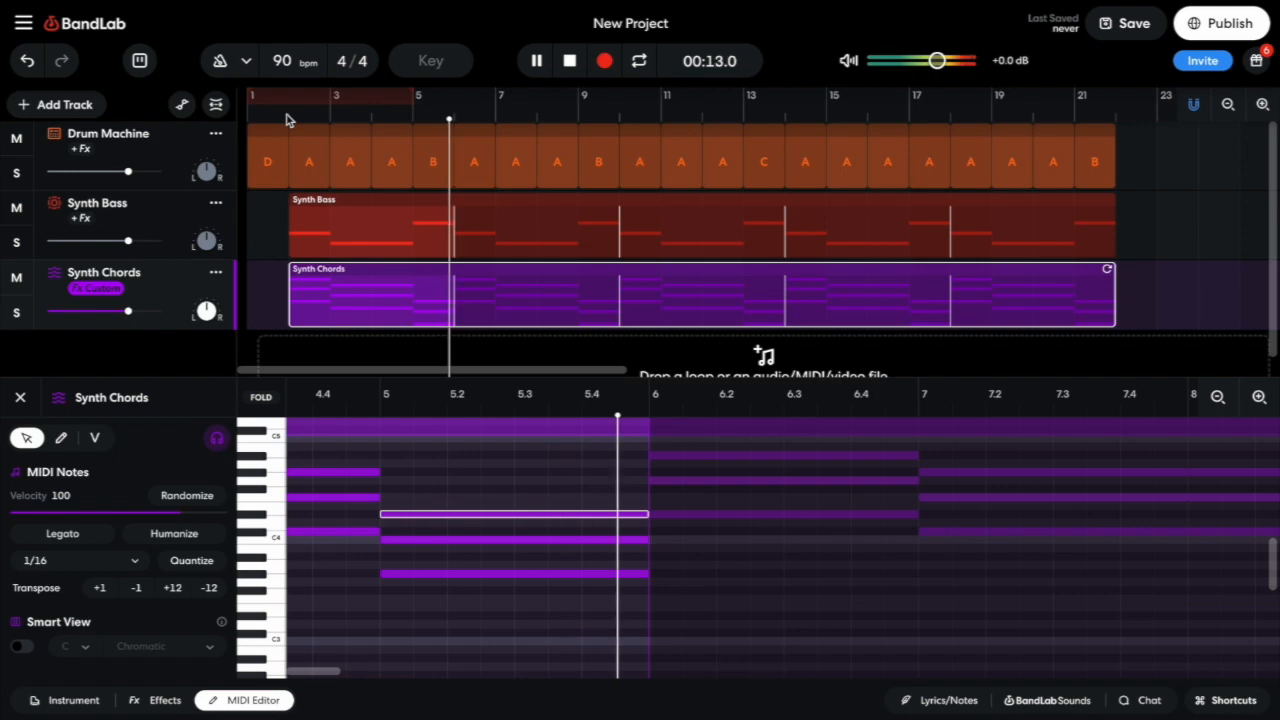
key("space")
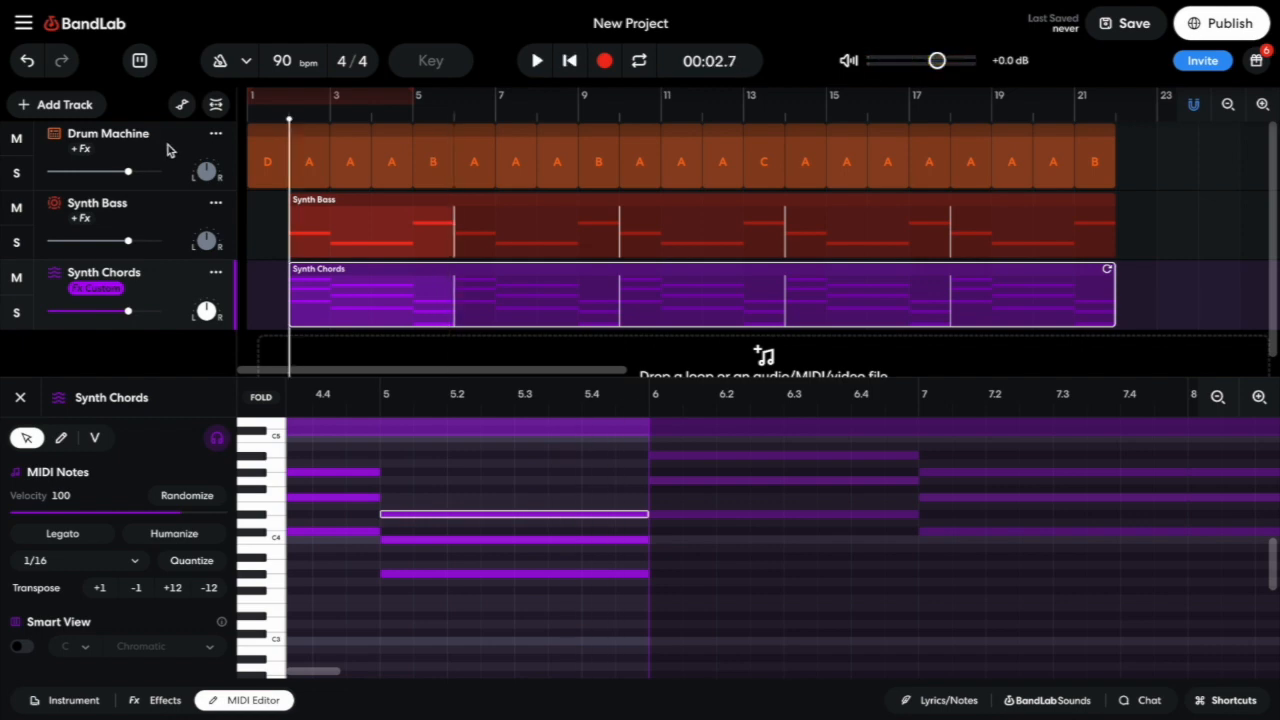
Add a virtual instrument track and name it Synth Lead
left_click(64, 105)
left_click(139, 249)
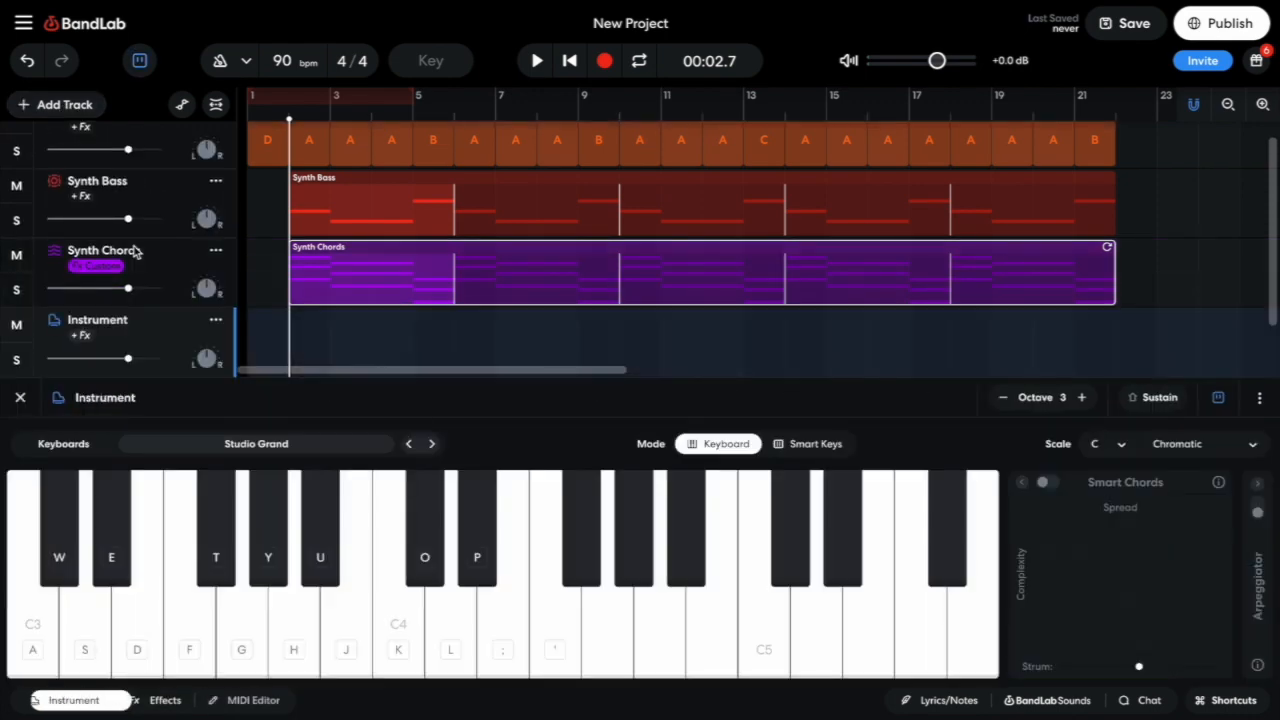
double_click(106, 320)
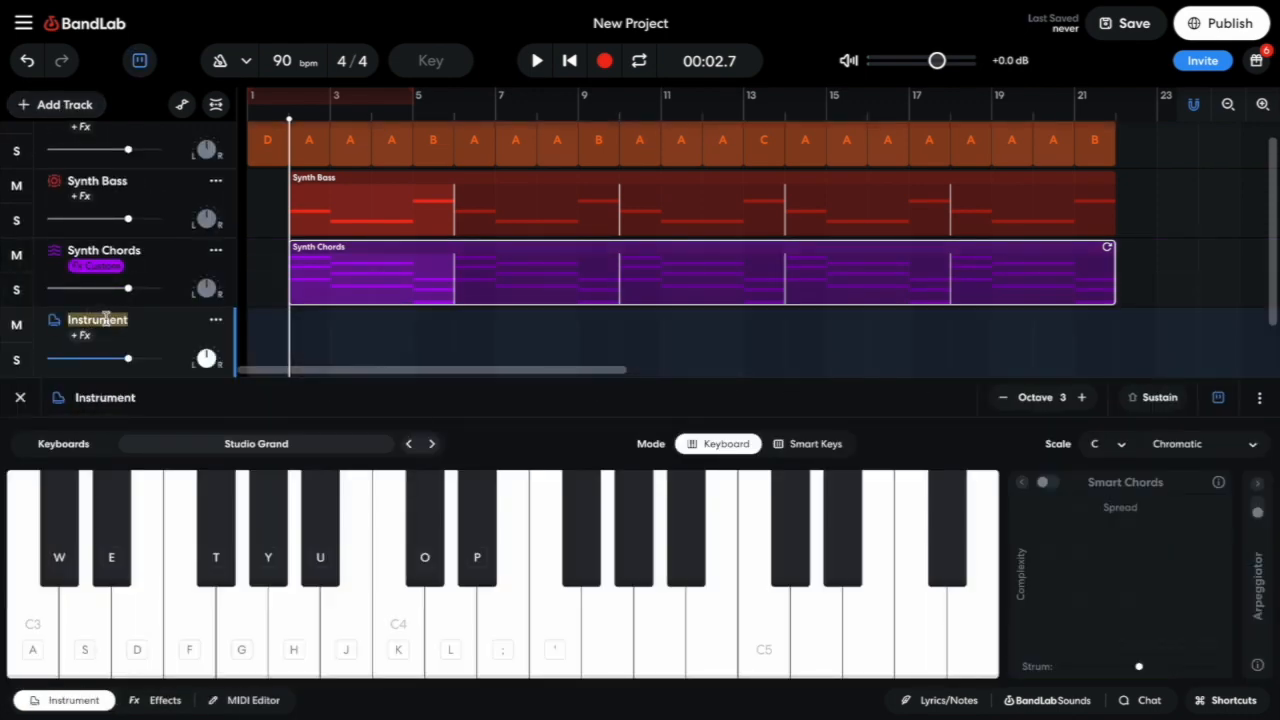
type("Syn")
key("Return")
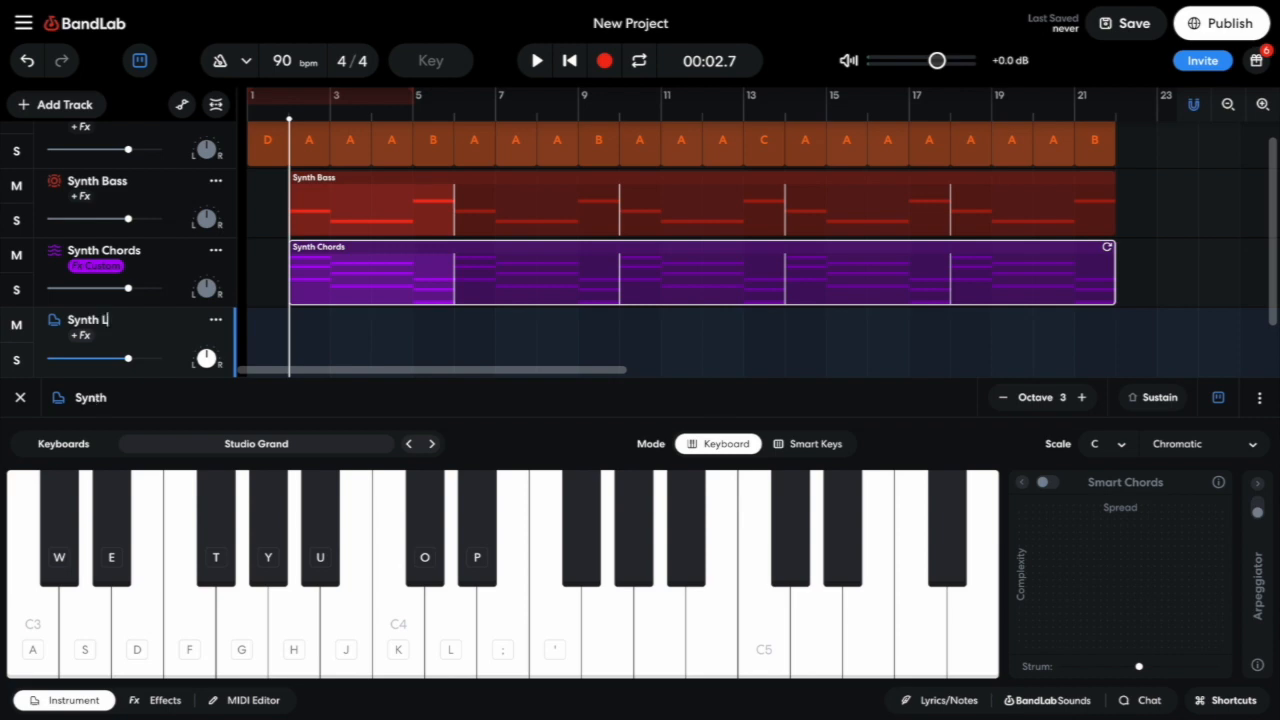
left_click(255, 335)
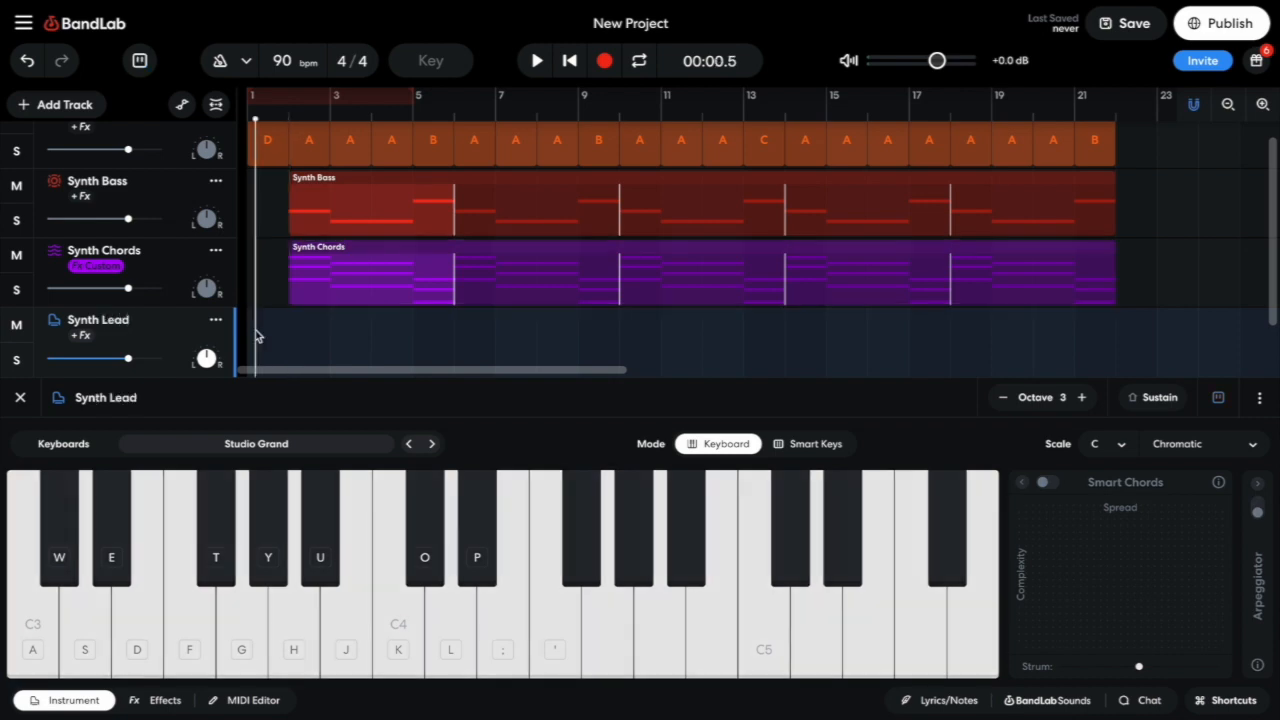
Set the Synth Lead track's instrument to Lofi Mallets
left_click(246, 441)
type("lofi")
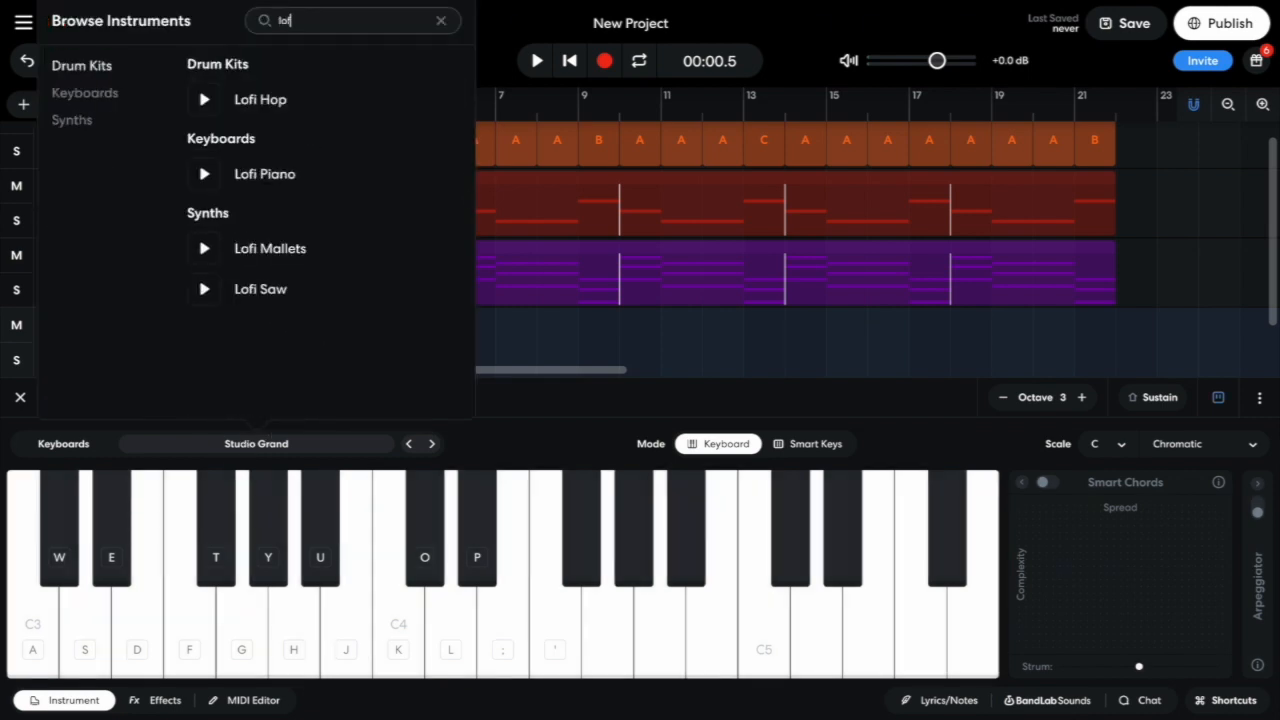
left_click(310, 250)
left_click(496, 419)
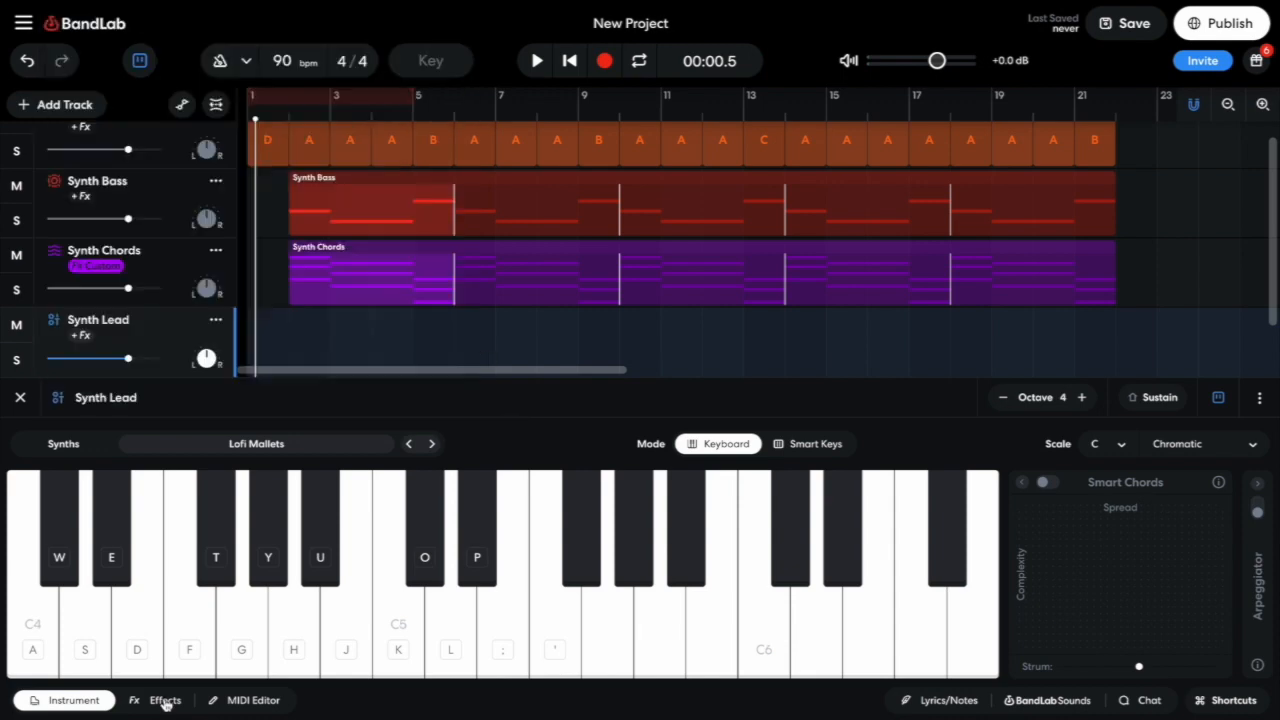
Add a Studio Reverb effect to the Synth Lead track with its mix at 86% and size at 80%
left_click(165, 701)
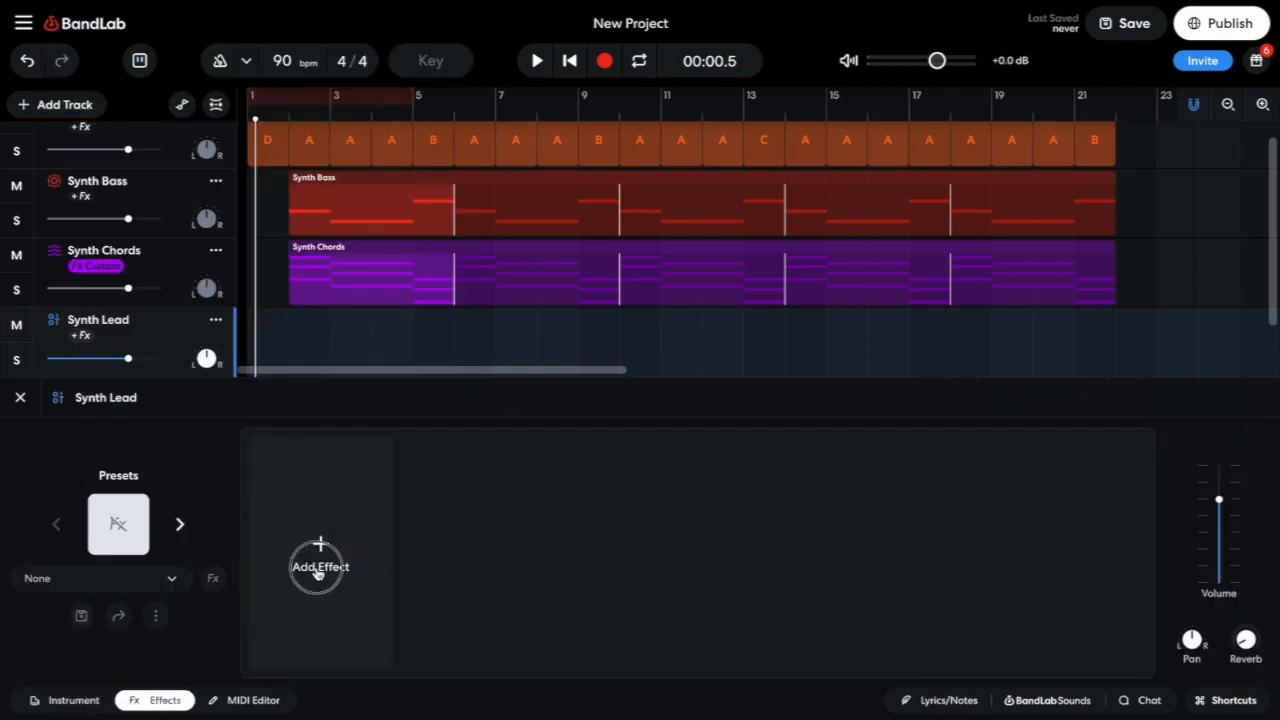
left_click(318, 570)
type("rev")
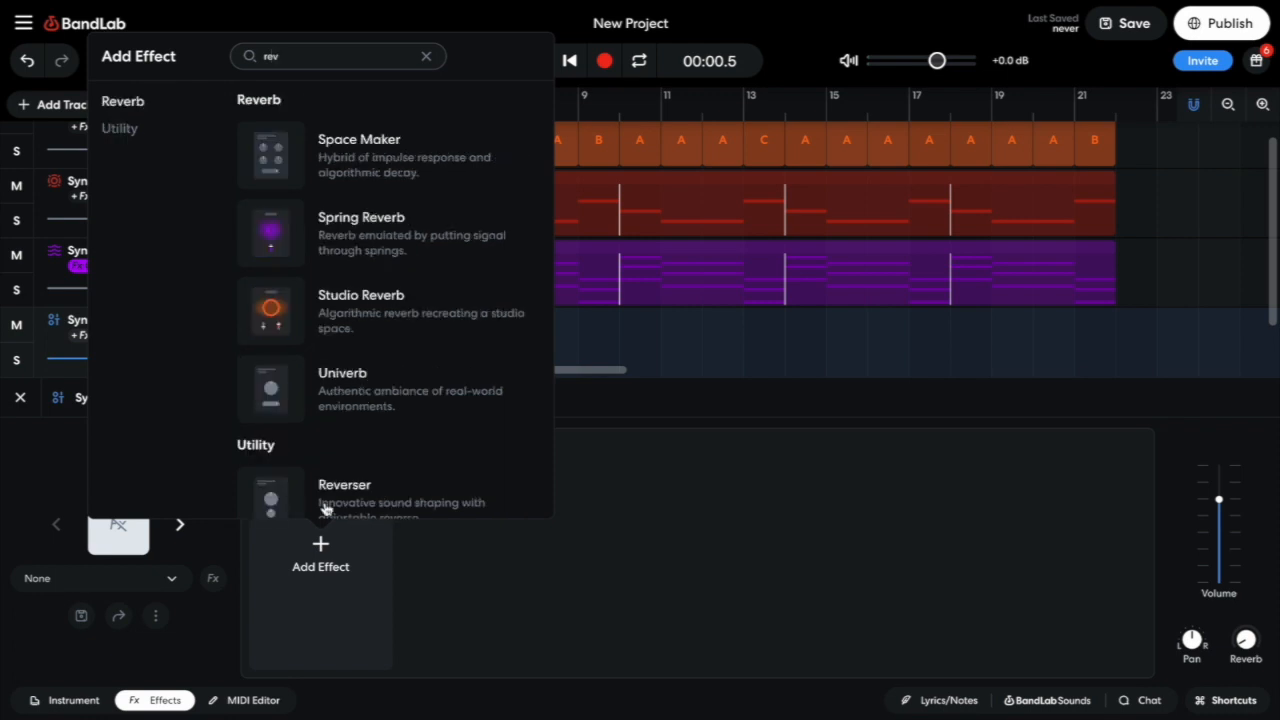
left_click(404, 318)
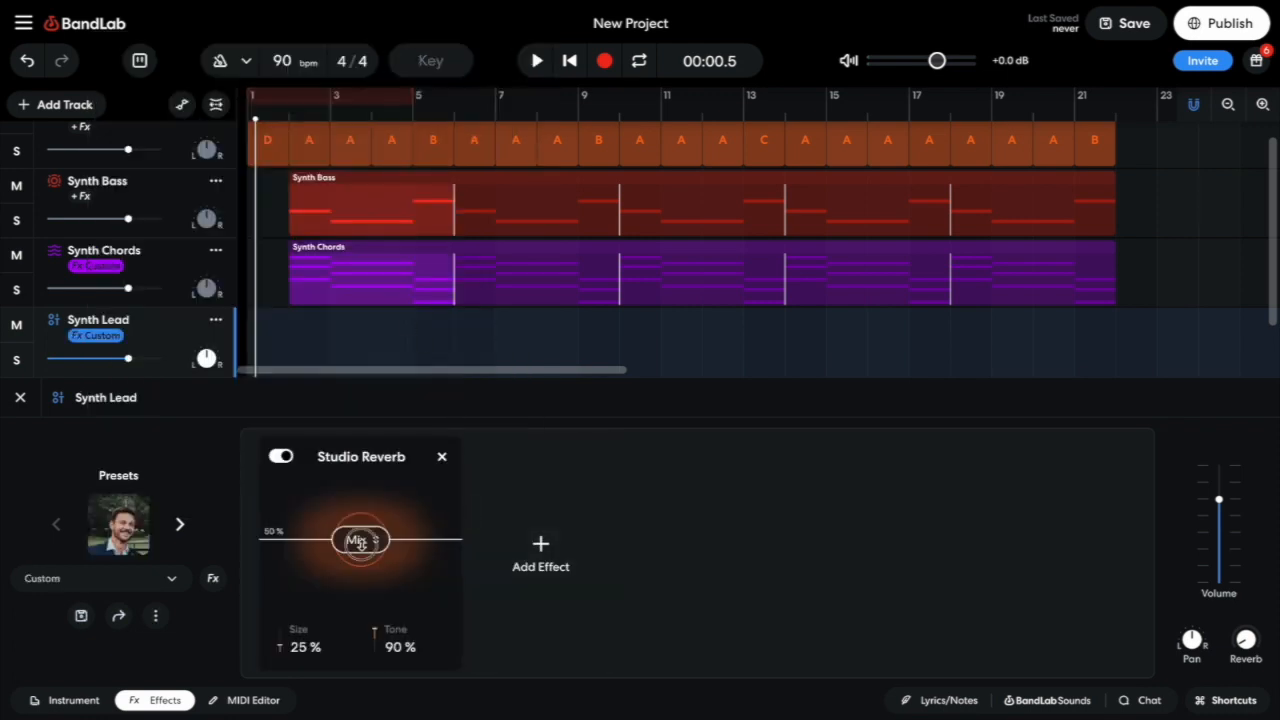
left_click_drag(360, 539, 361, 512)
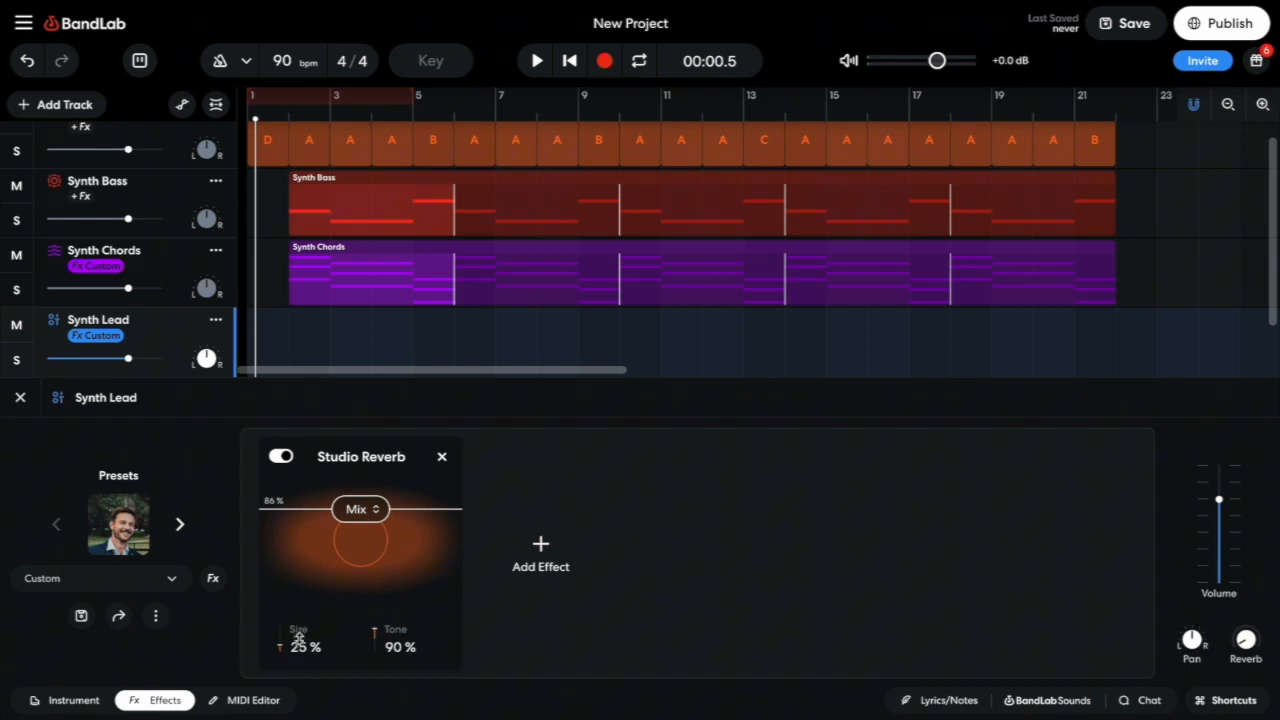
left_click_drag(279, 645, 269, 593)
Add the Exciter effect after the Studio Reverb on the Synth Lead track
left_click(540, 550)
double_click(498, 55)
type("excit")
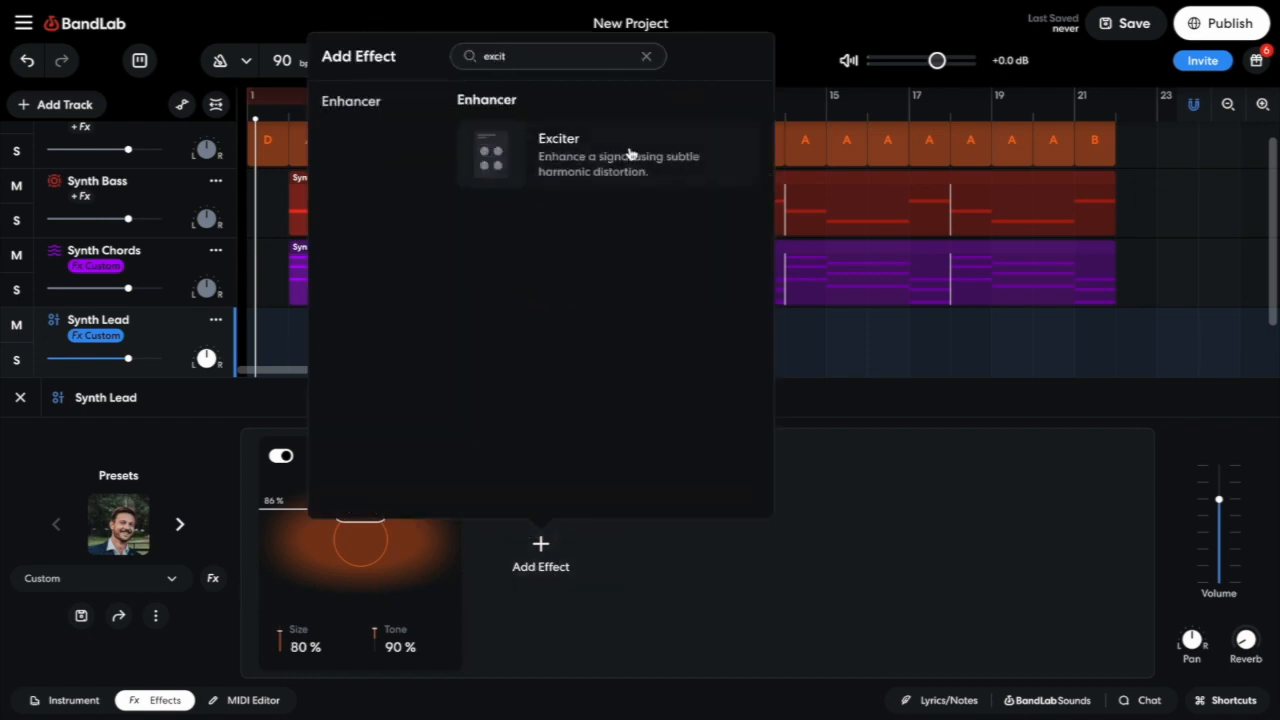
left_click(580, 150)
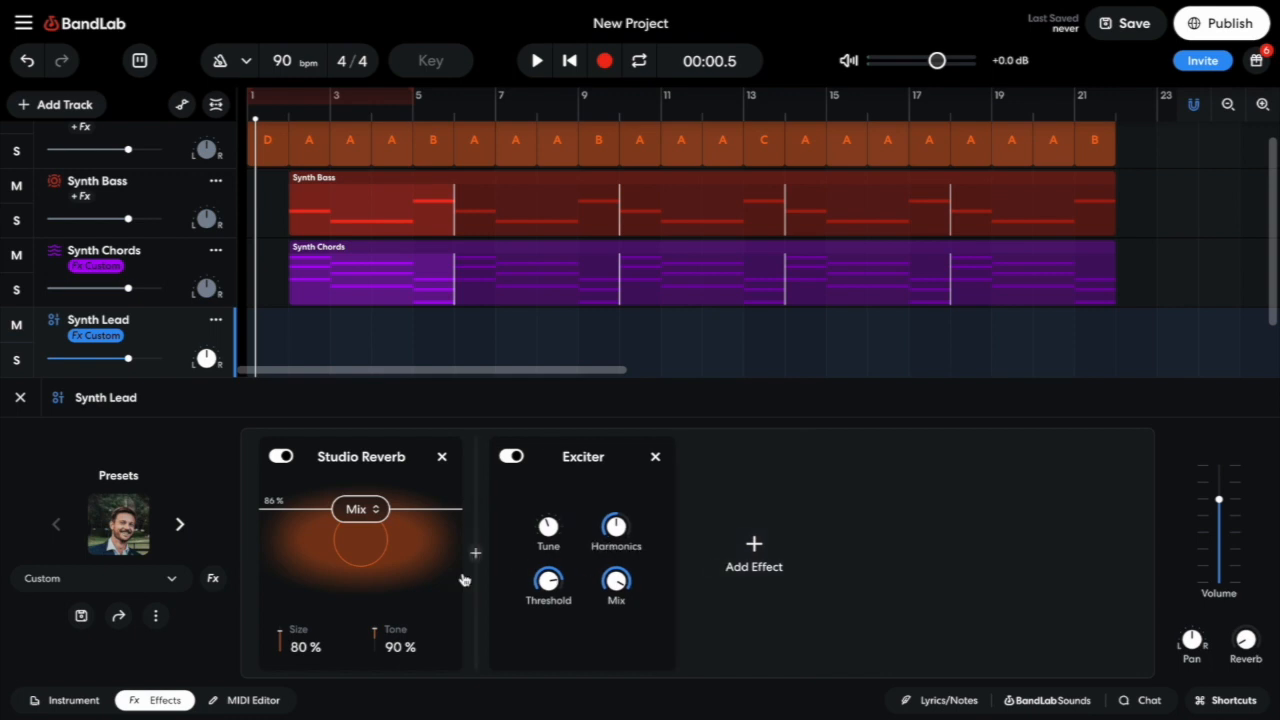
Draw a one-bar G#5 note in bar 7 of the Synth Lead track
left_click(238, 702)
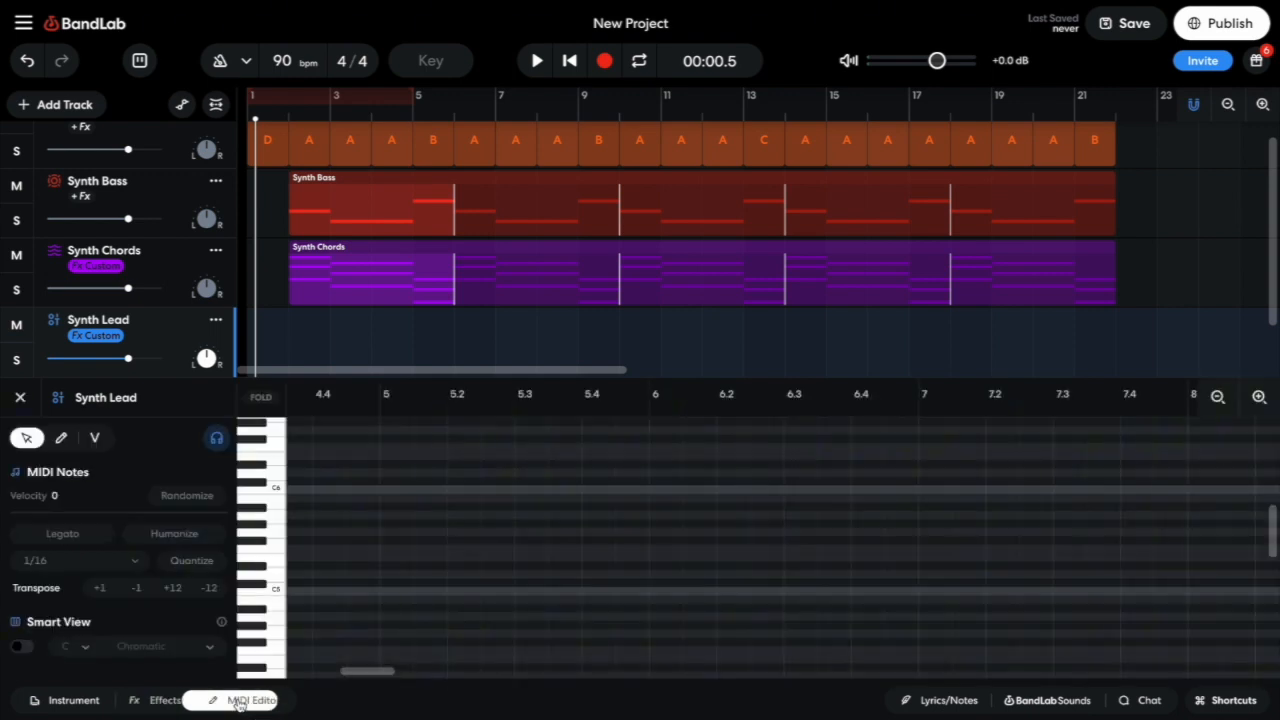
double_click(923, 522)
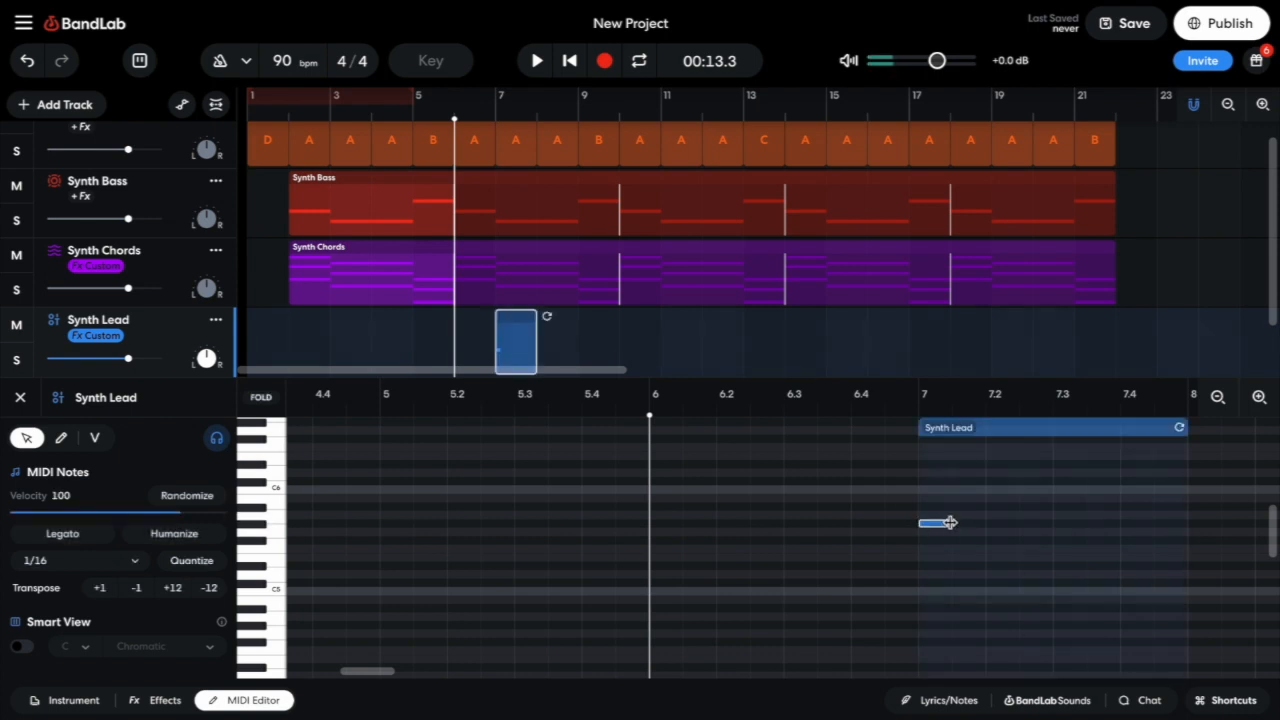
left_click_drag(948, 522, 1181, 521)
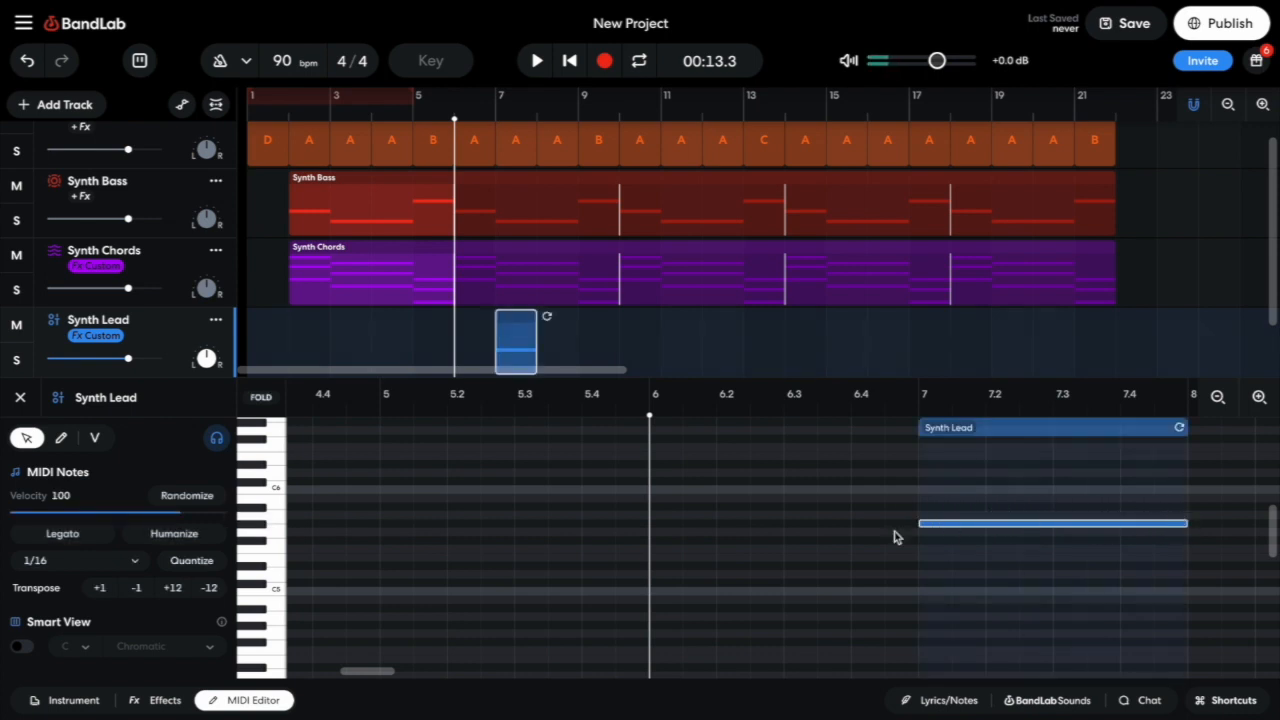
Add one-beat notes A#5 at 6.3 and G5 at 6.4 on the Synth Lead track and play back from bar 6
scroll(900, 530, "left", 2)
double_click(945, 507)
left_click_drag(963, 508, 993, 511)
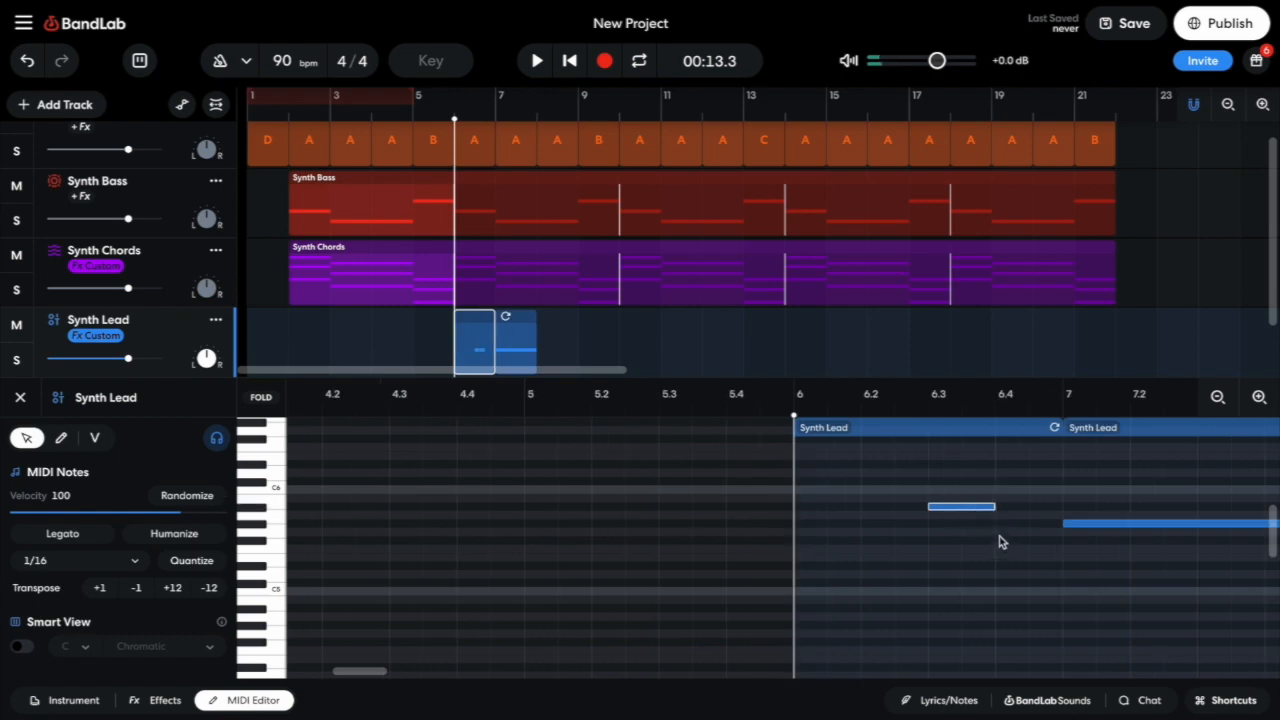
double_click(998, 534)
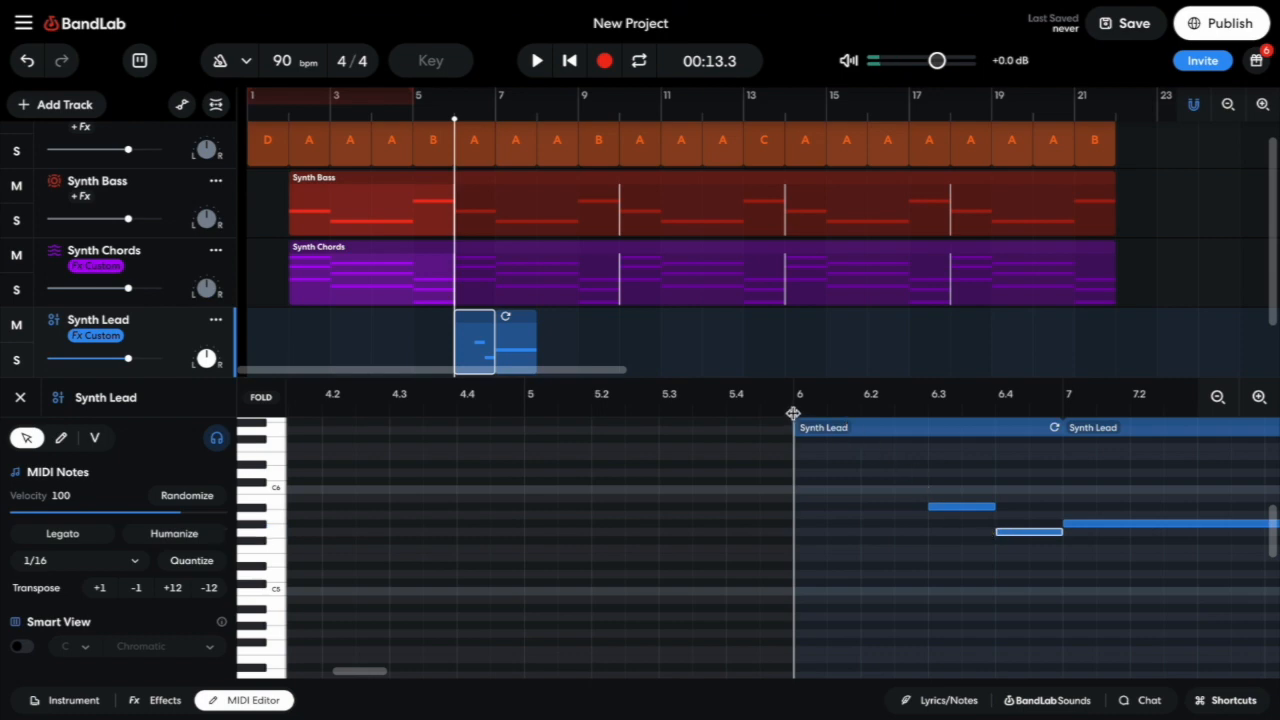
key("space")
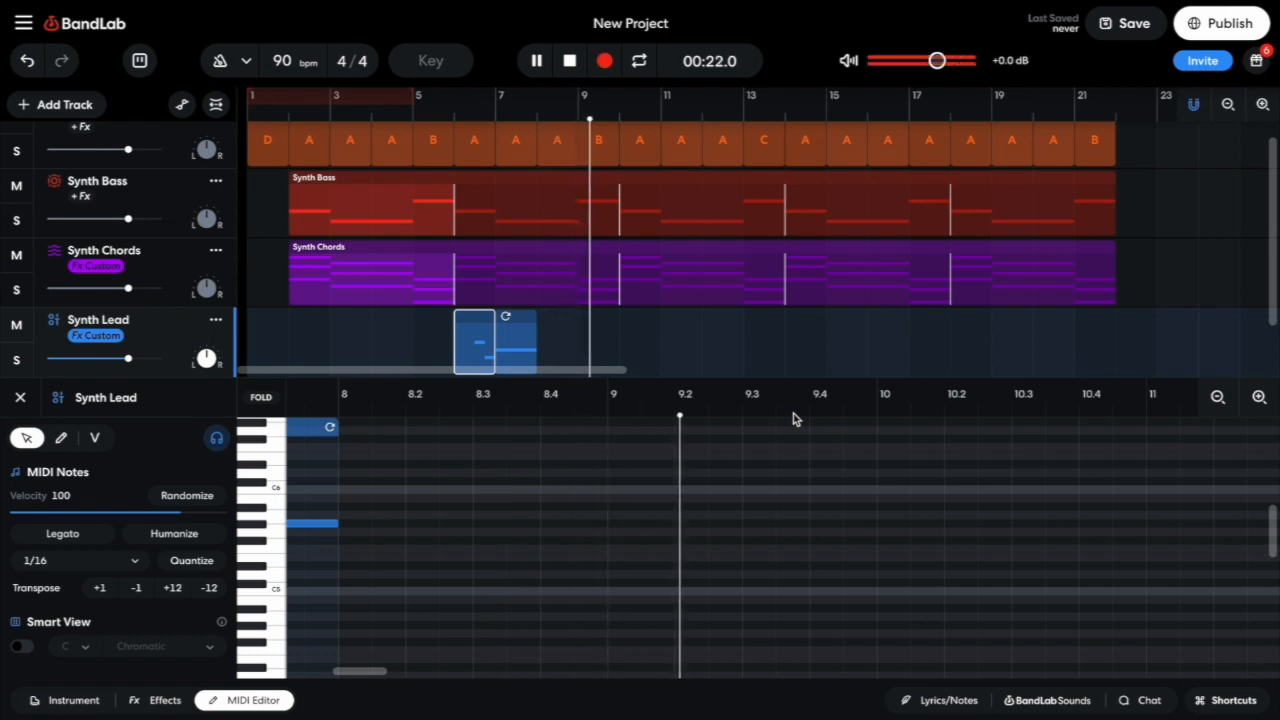
key("space")
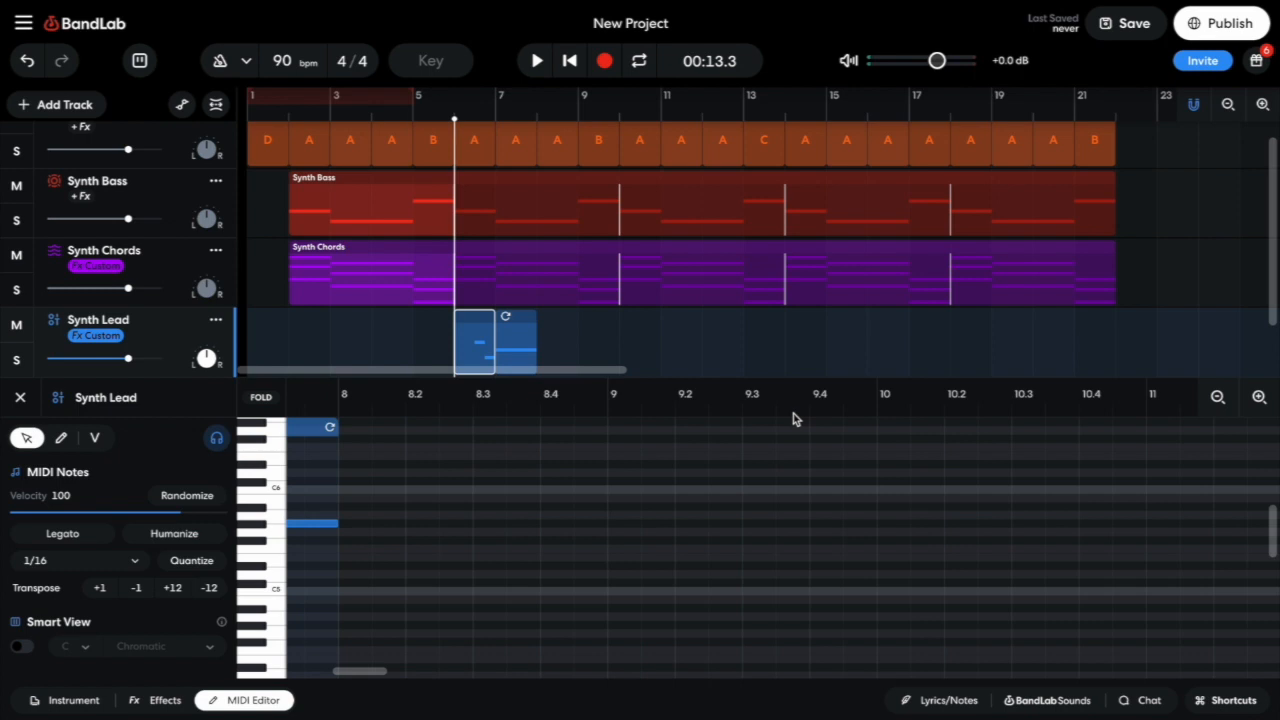
Draw one-bar A#5 and D#6 notes together in bar 14 of the Synth Lead track
scroll(700, 470, "right", 10)
double_click(660, 496)
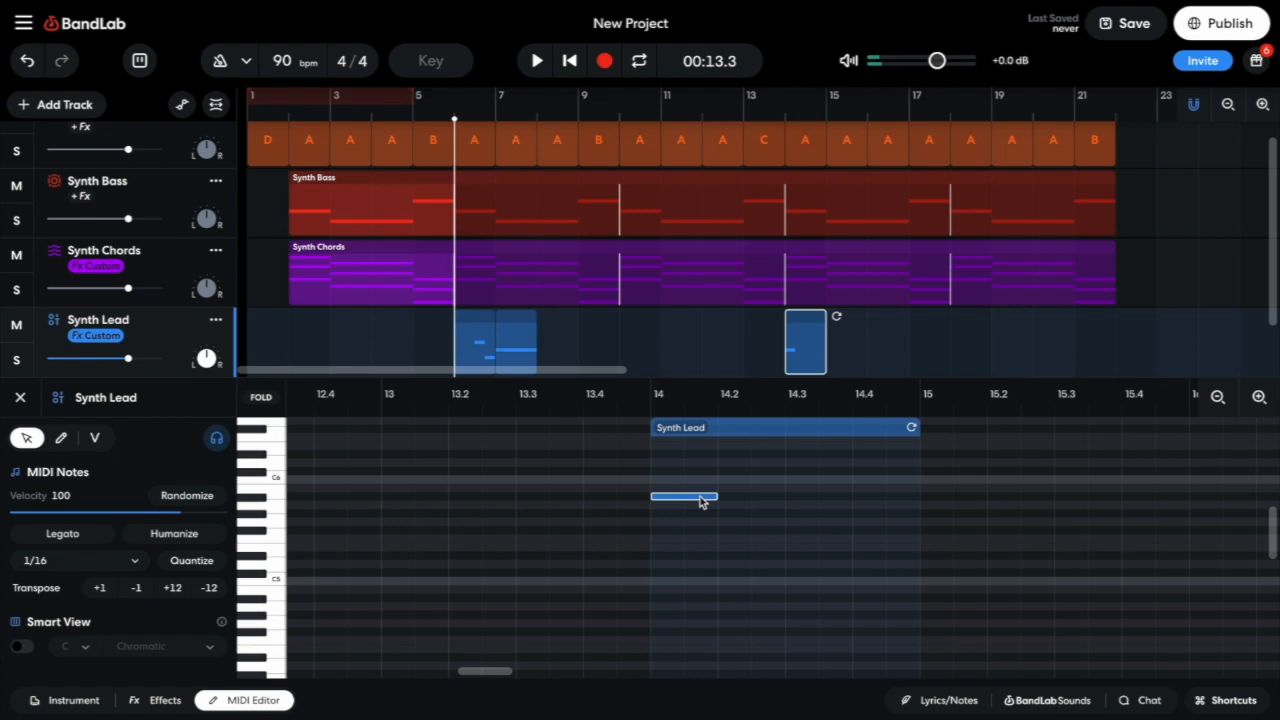
left_click_drag(716, 496, 918, 499)
double_click(656, 453)
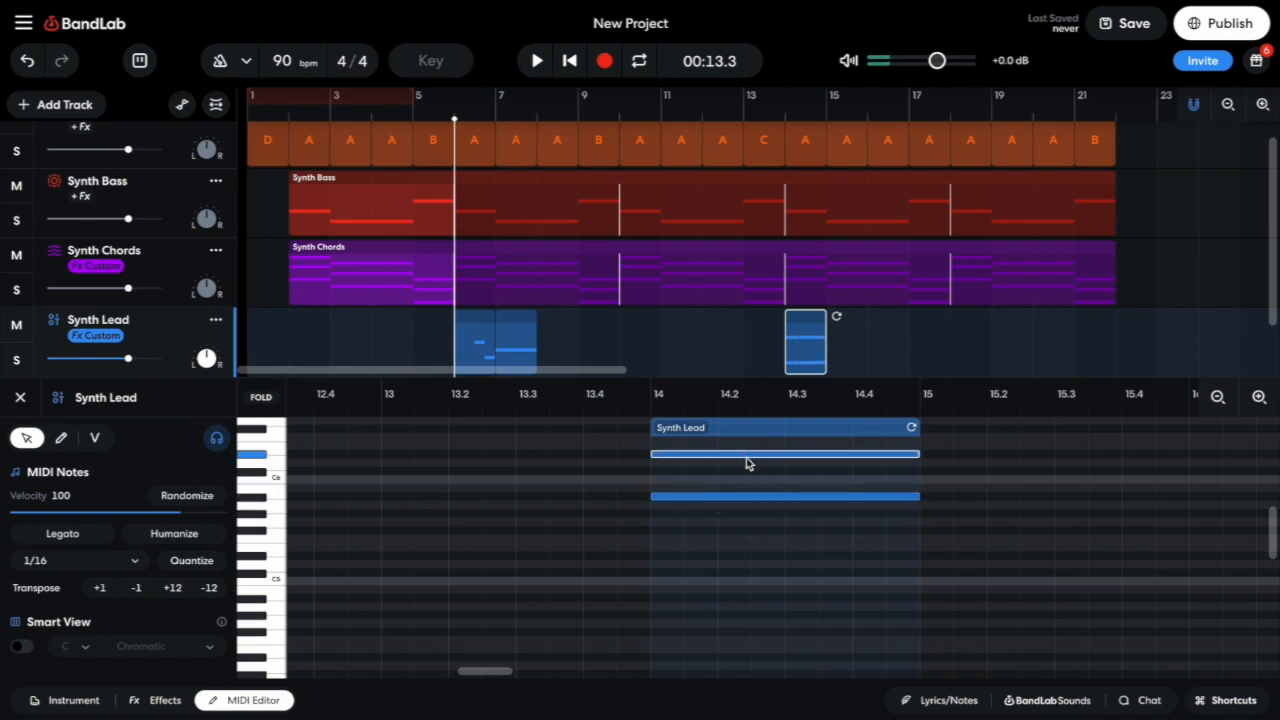
Copy the bar 14 Synth Lead region to bar 18 and play back from bar 14
left_click(796, 340)
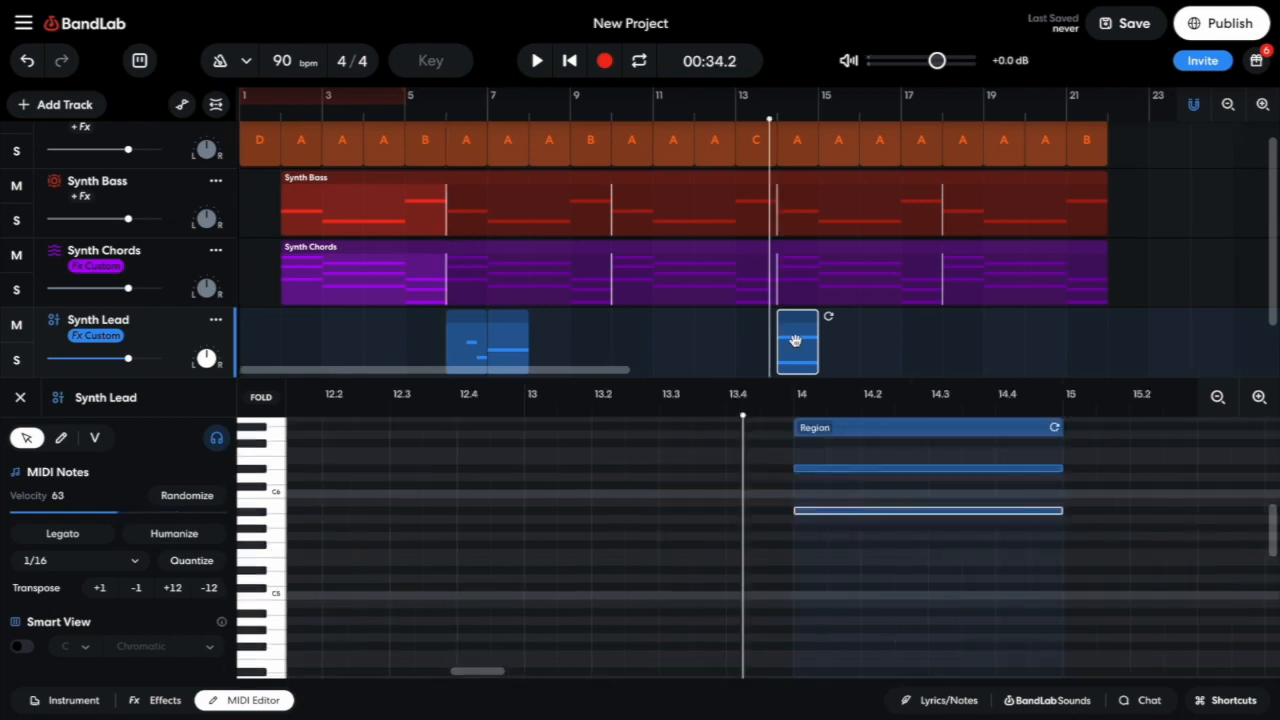
left_click(943, 114)
key("ctrl+v")
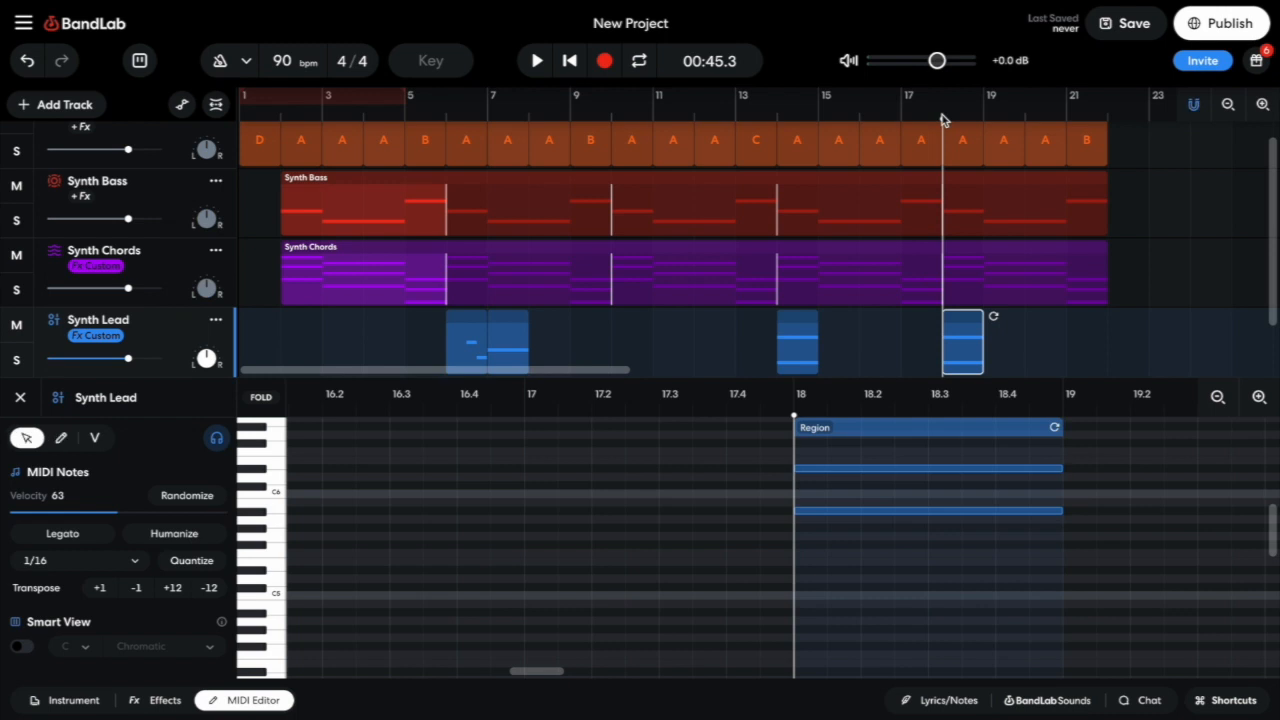
left_click(774, 115)
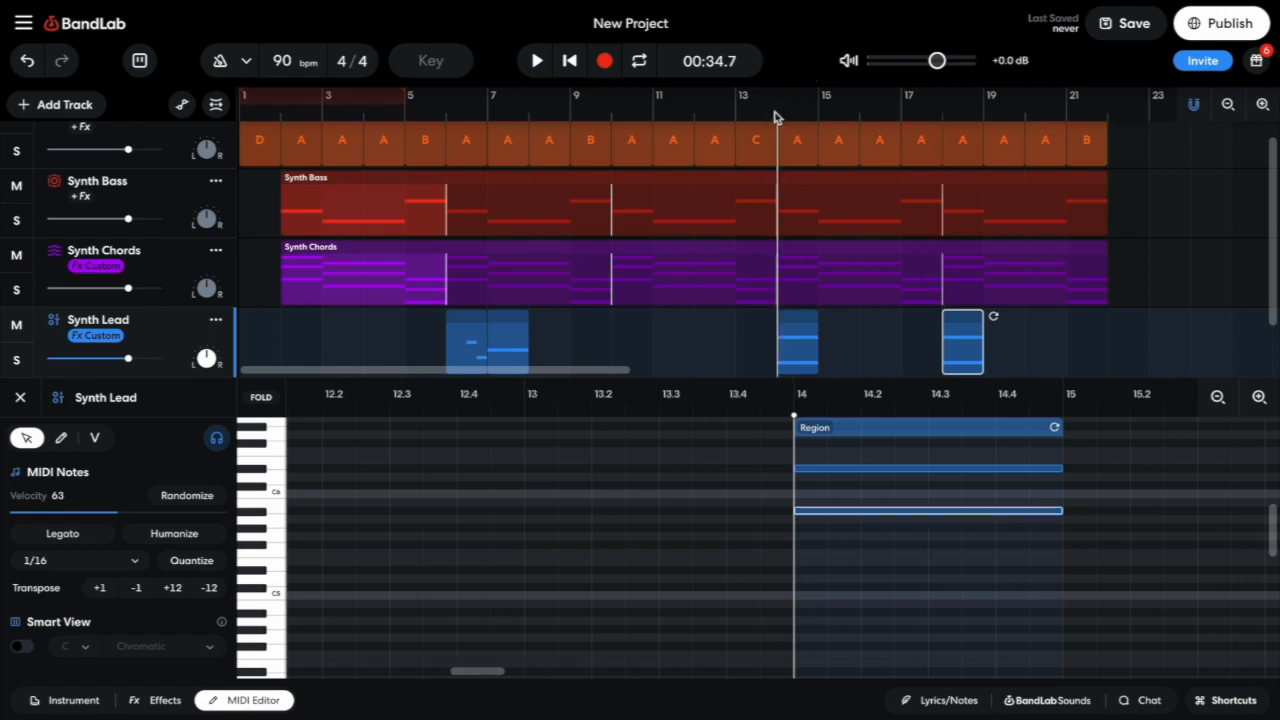
key("space")
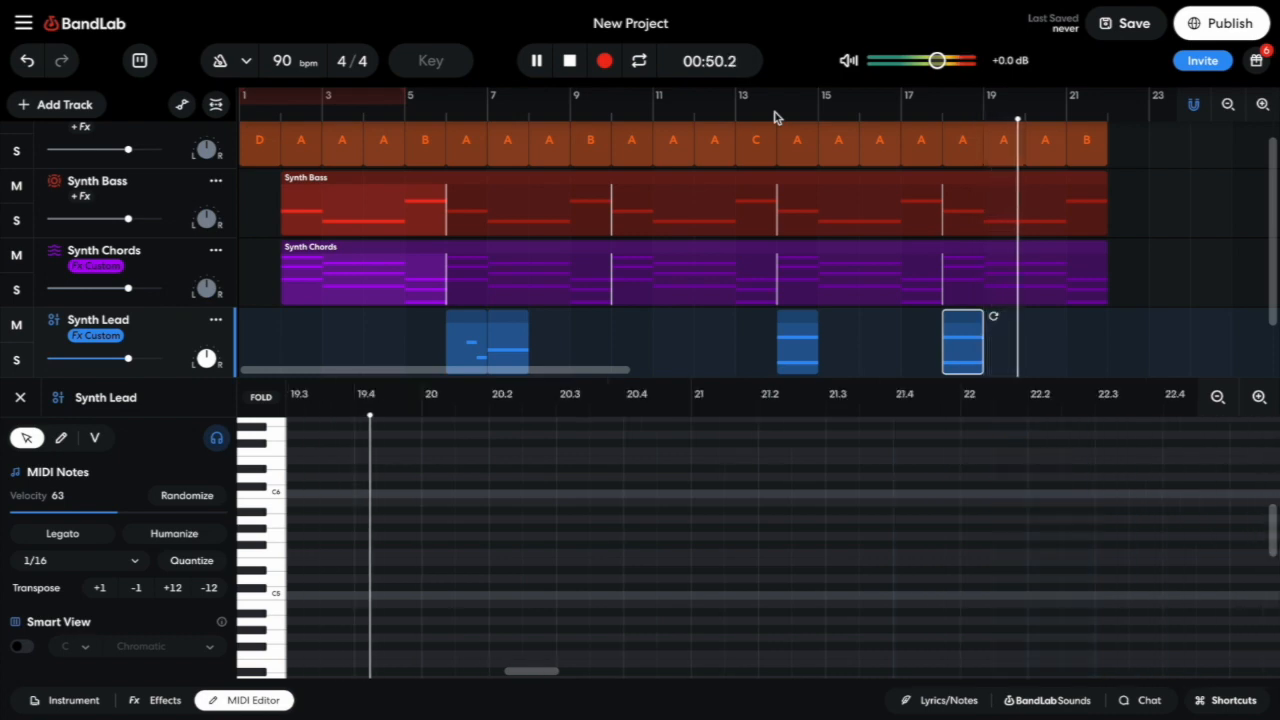
left_click(776, 118)
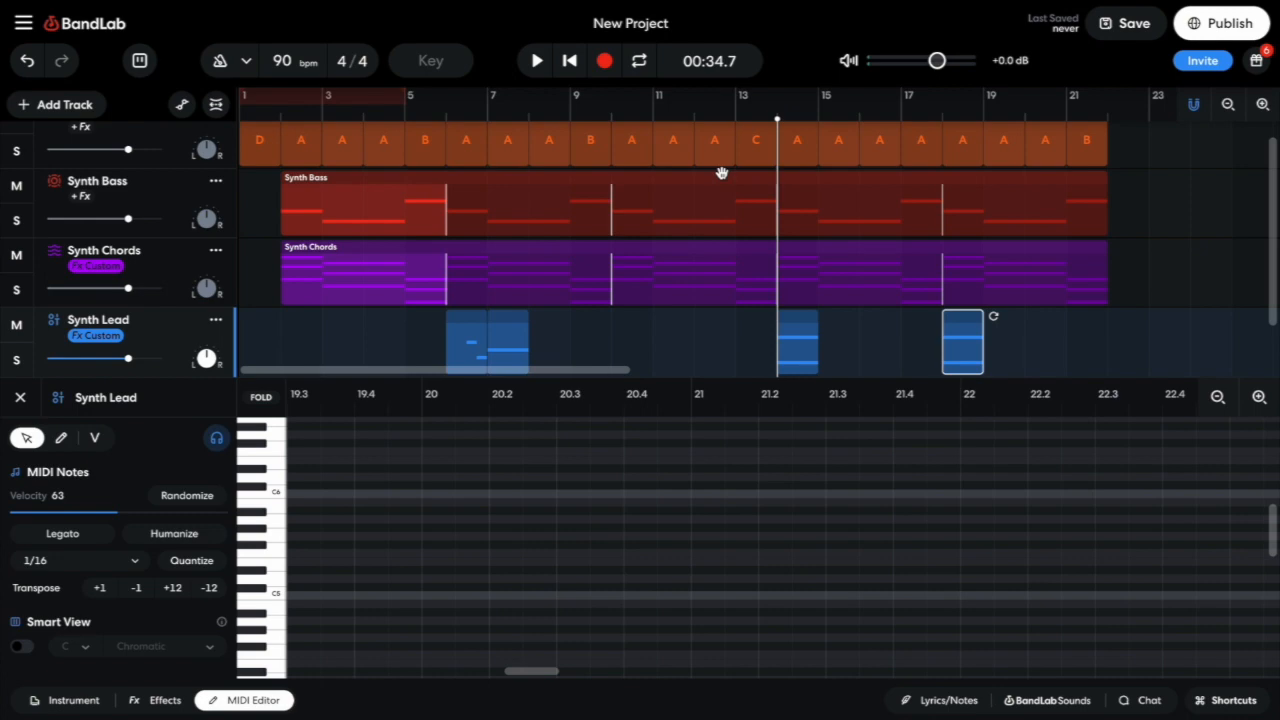
Add another virtual instrument track and name it Atmospheric Synth
left_click(62, 104)
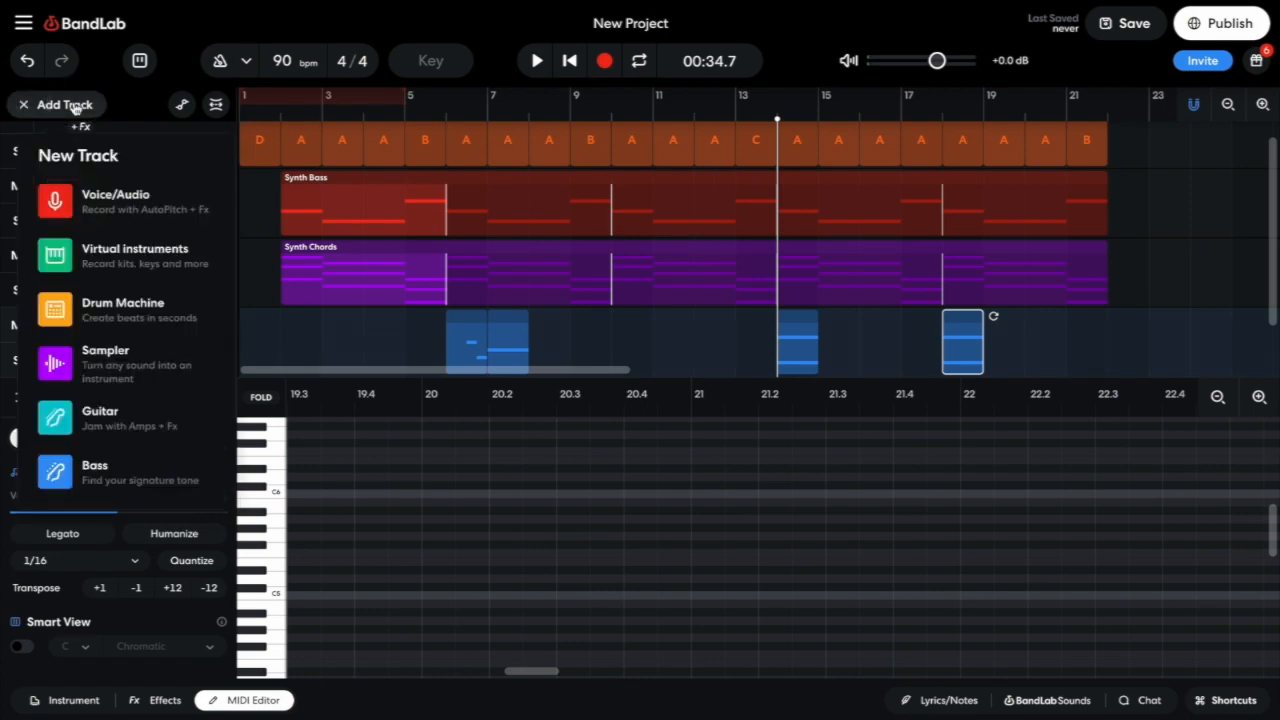
left_click(145, 262)
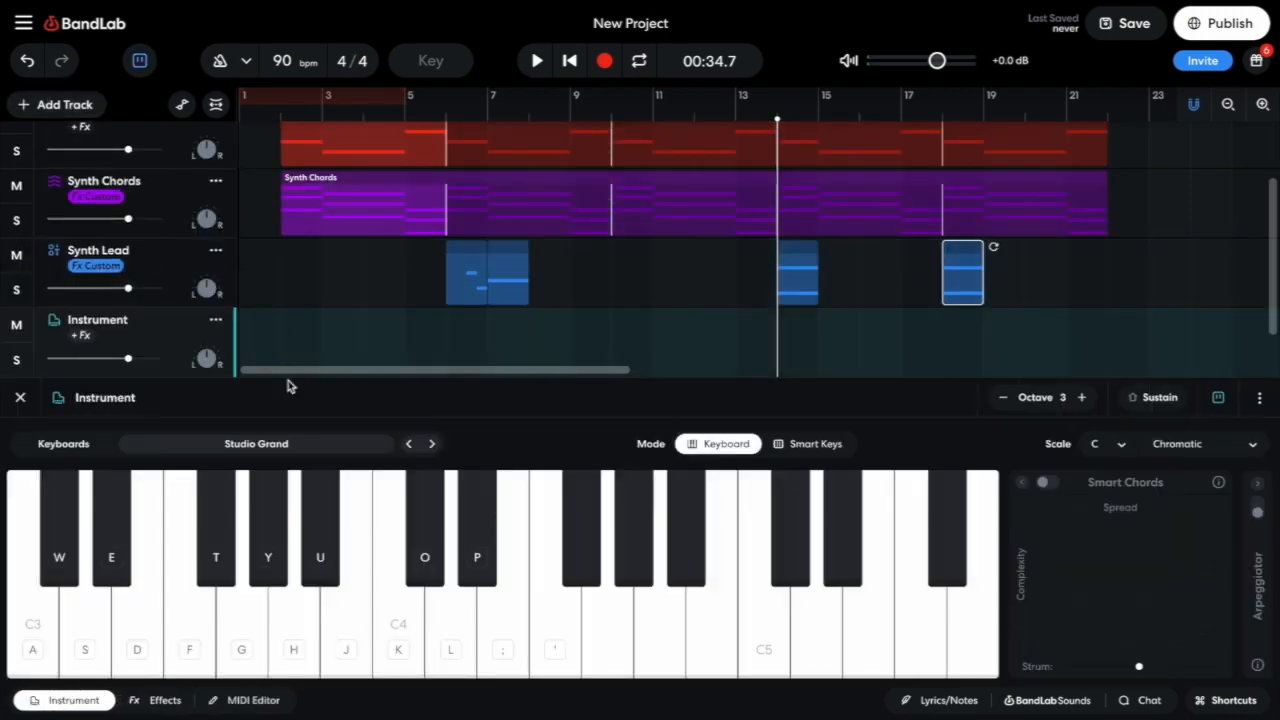
double_click(101, 319)
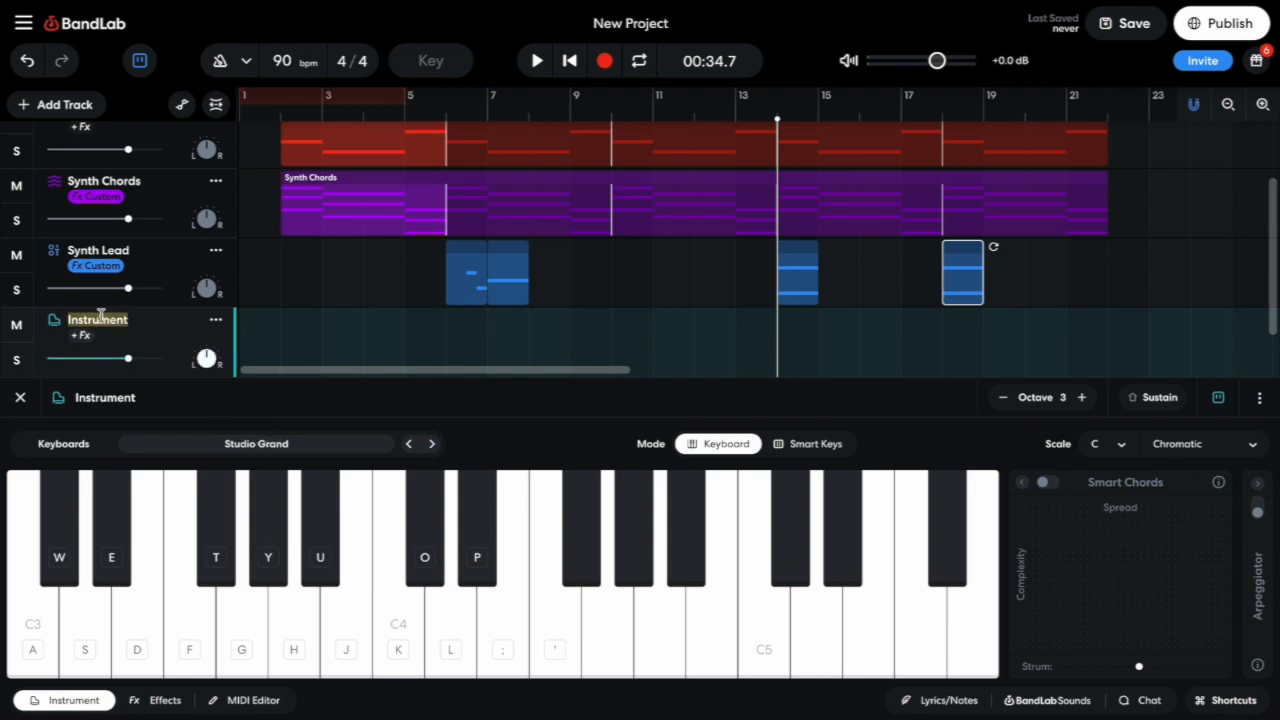
type("A")
key("Return")
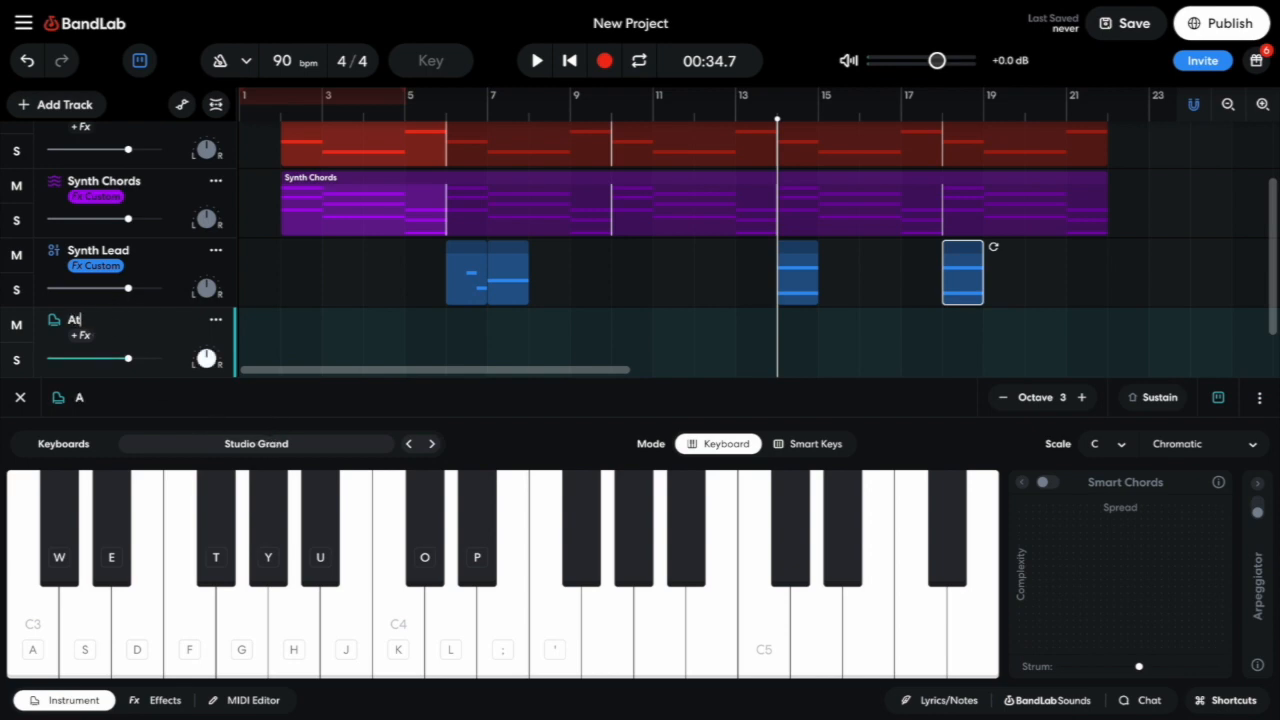
type("tmospheric Synth")
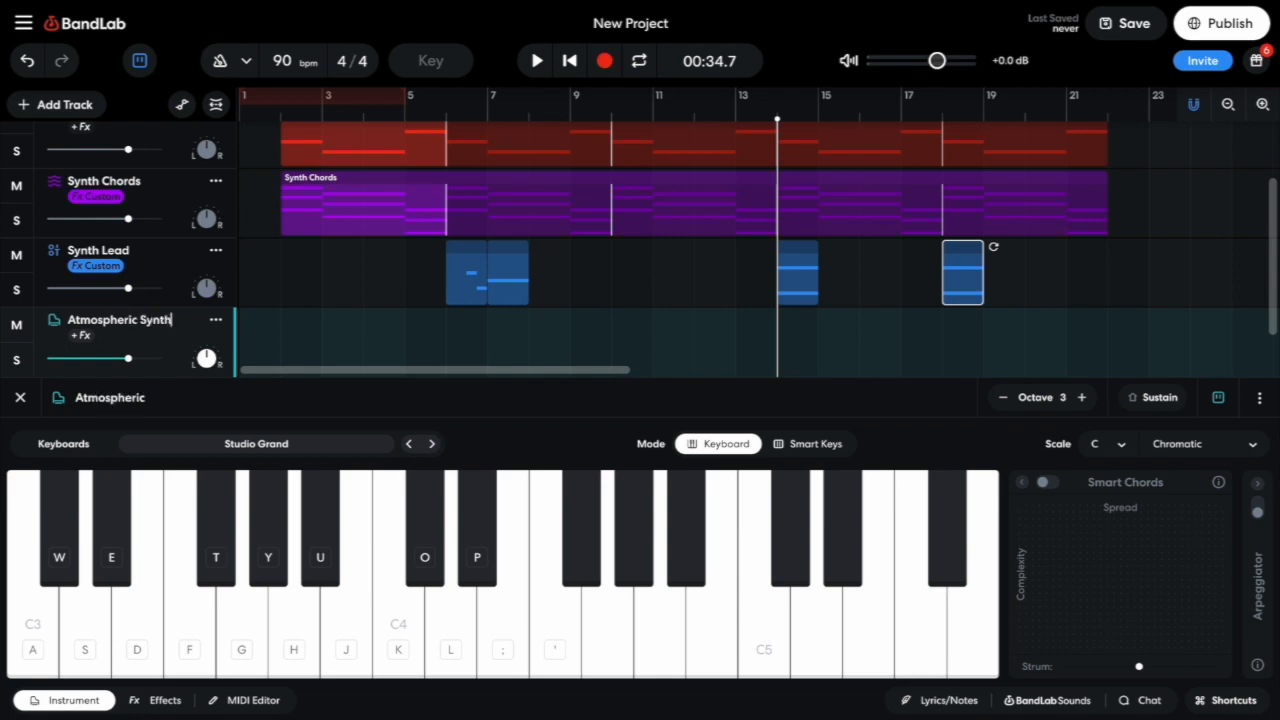
key("Return")
Load the Helicopter Orchestra pad as the Atmospheric Synth track's instrument
left_click(284, 445)
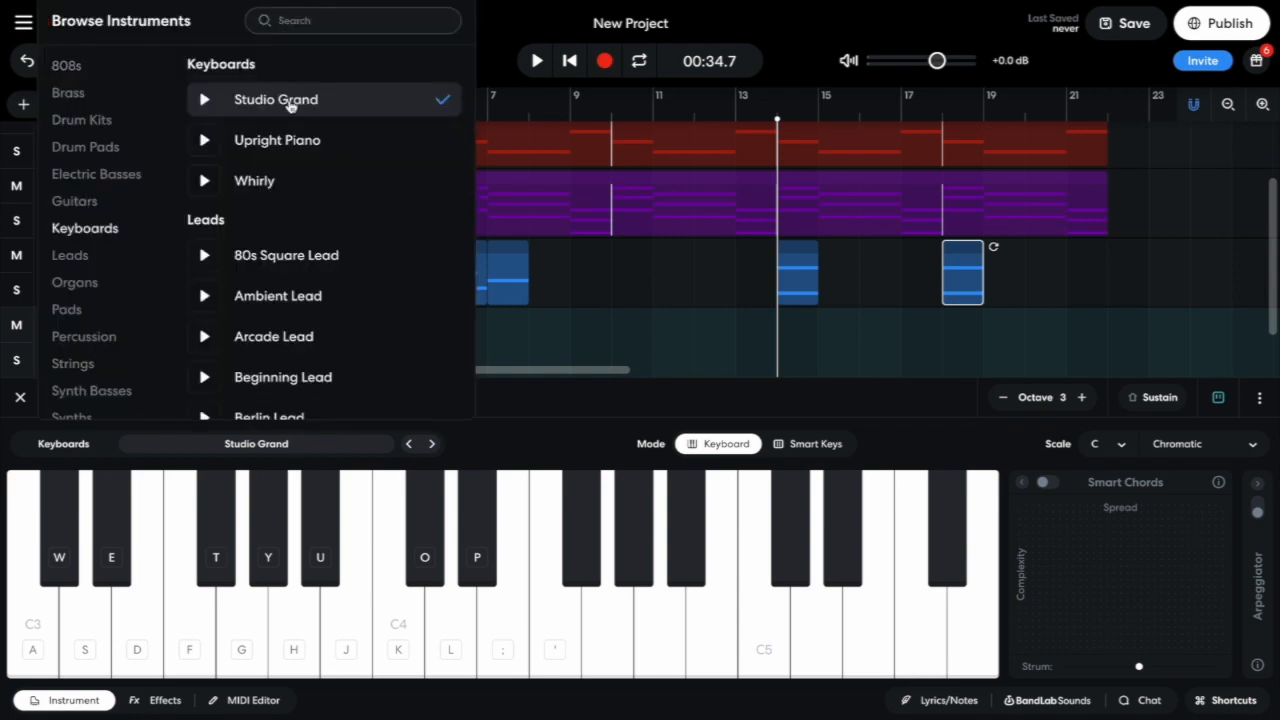
left_click(285, 20)
type("he")
type("ll")
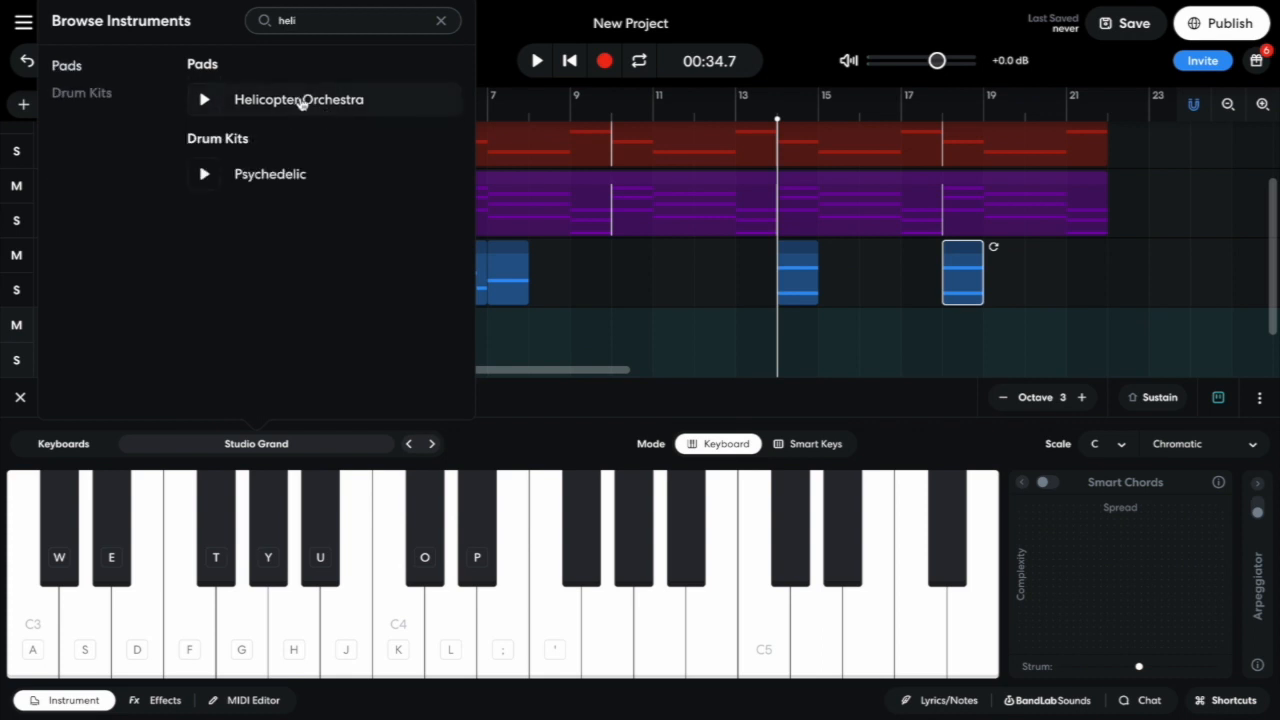
left_click(301, 101)
left_click(501, 443)
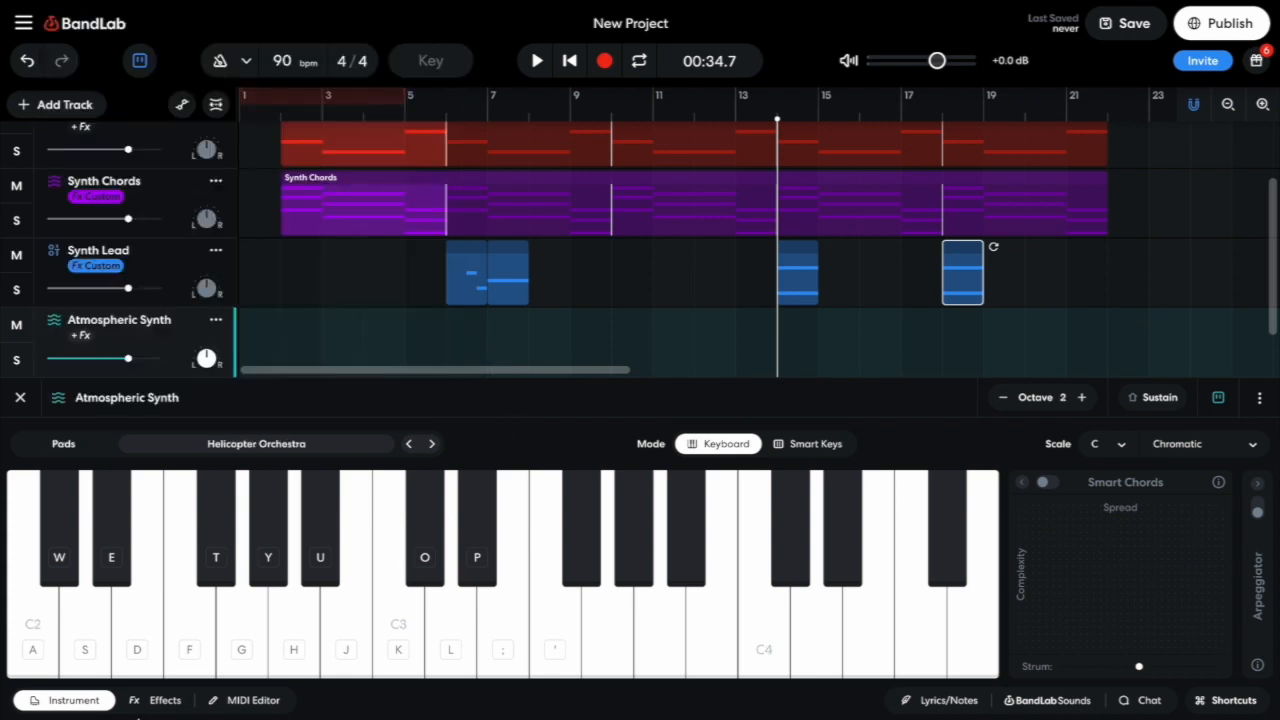
Add the Dual Octaver effect to the Atmospheric Synth track
left_click(148, 701)
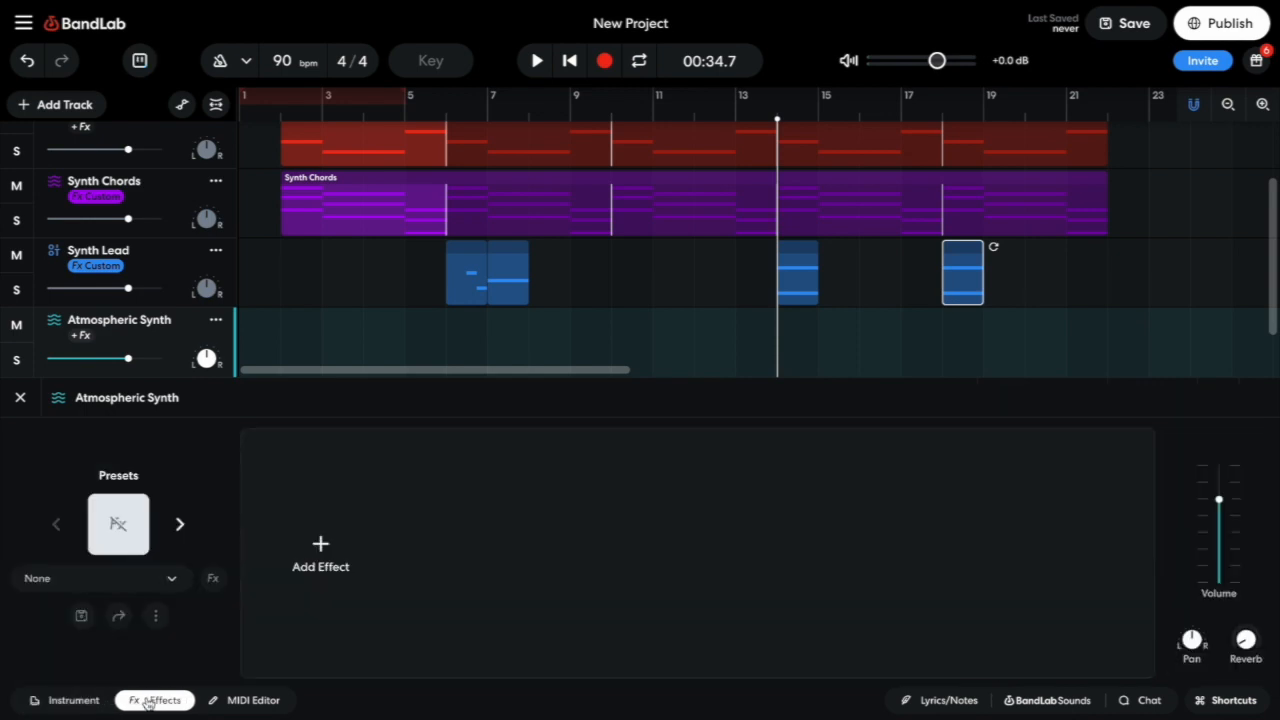
left_click(306, 570)
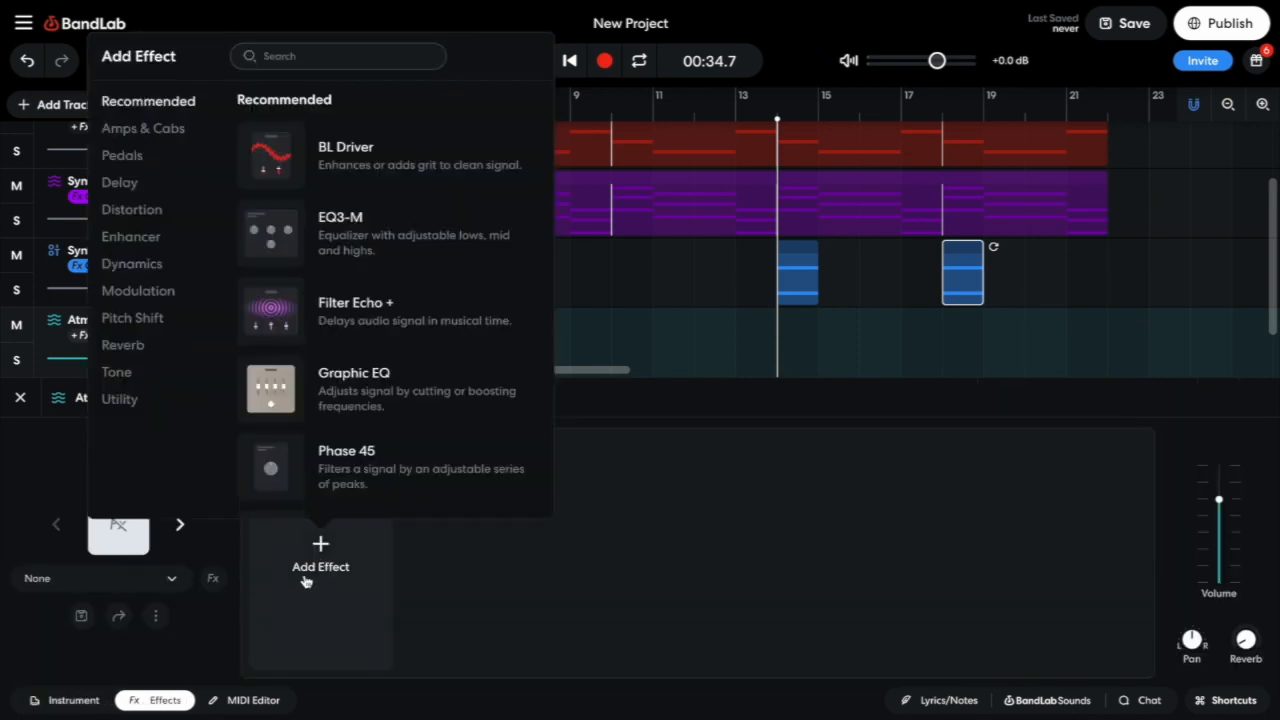
type("dual")
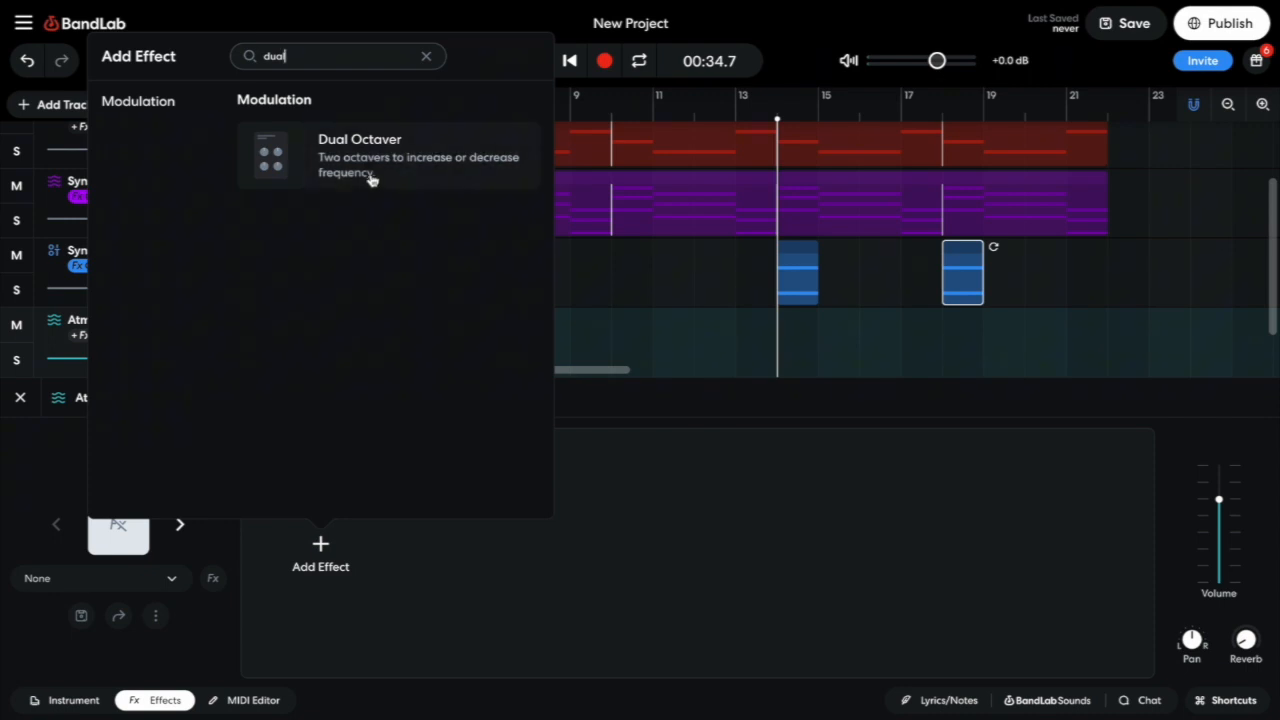
left_click(367, 168)
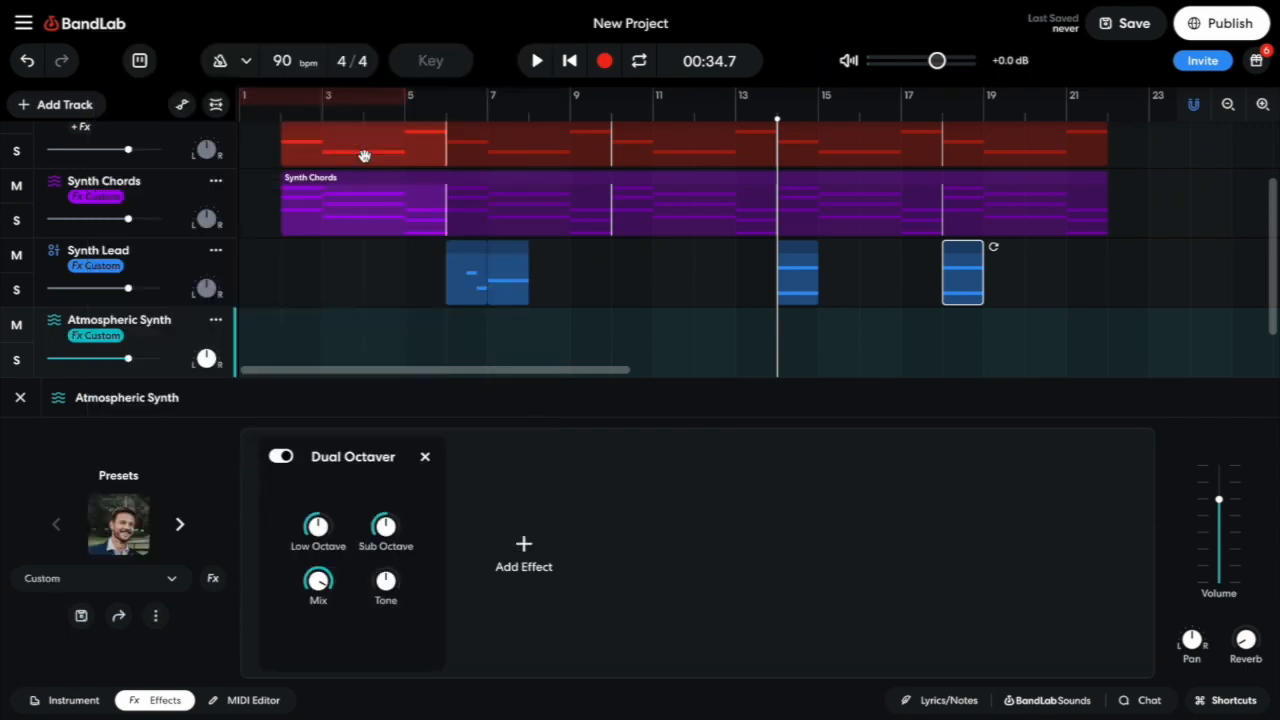
Add a Ping Pong Delay to the Atmospheric Synth track and set its feedback to 20%
left_click(533, 527)
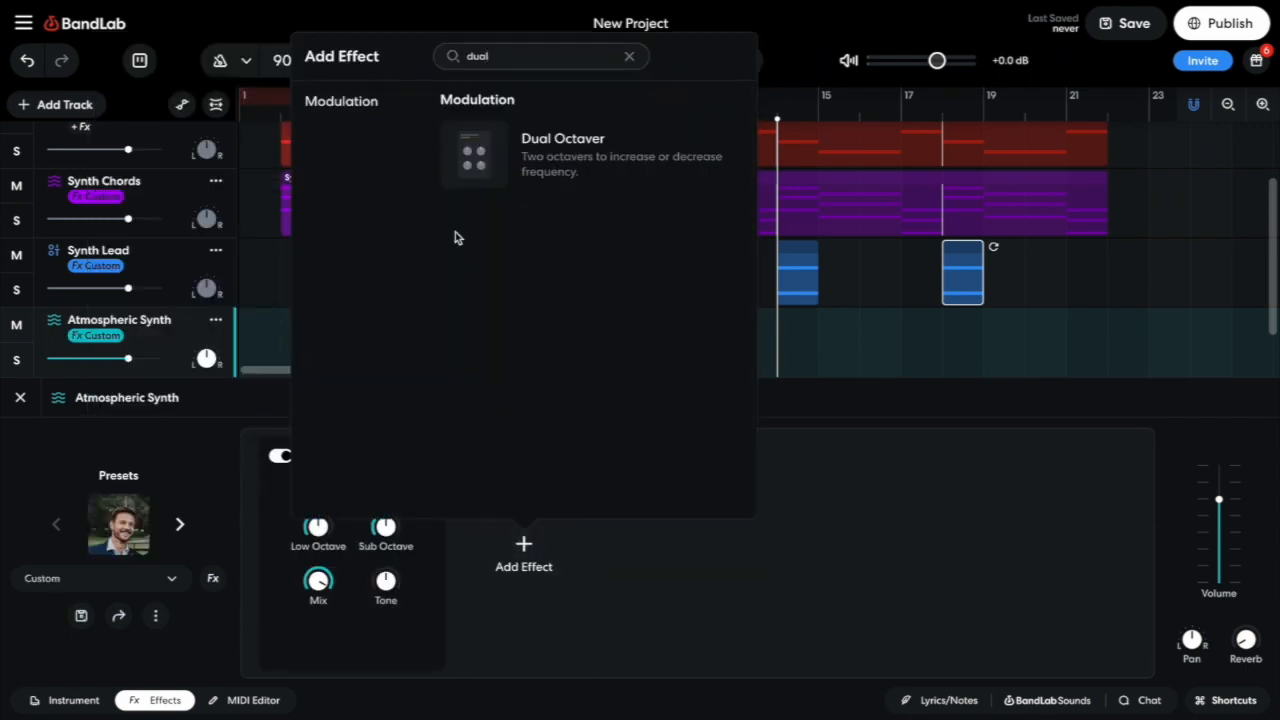
double_click(473, 57)
type("de")
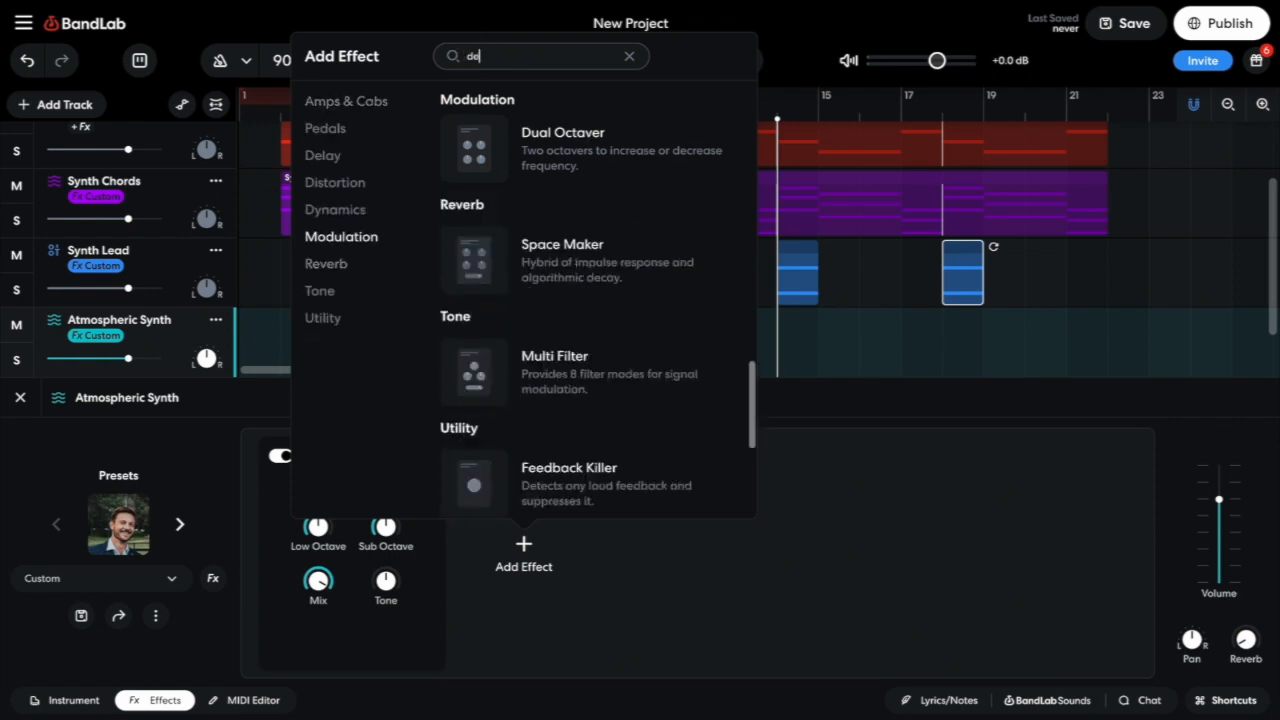
type("lay")
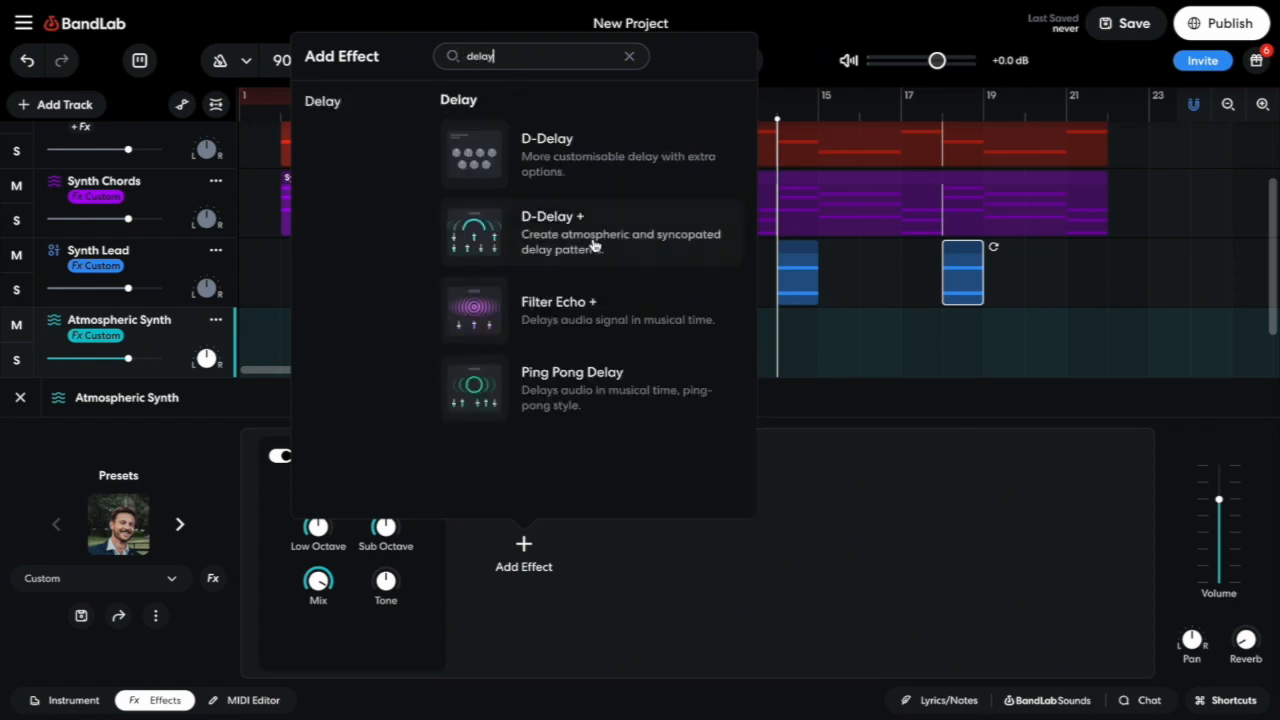
left_click(591, 379)
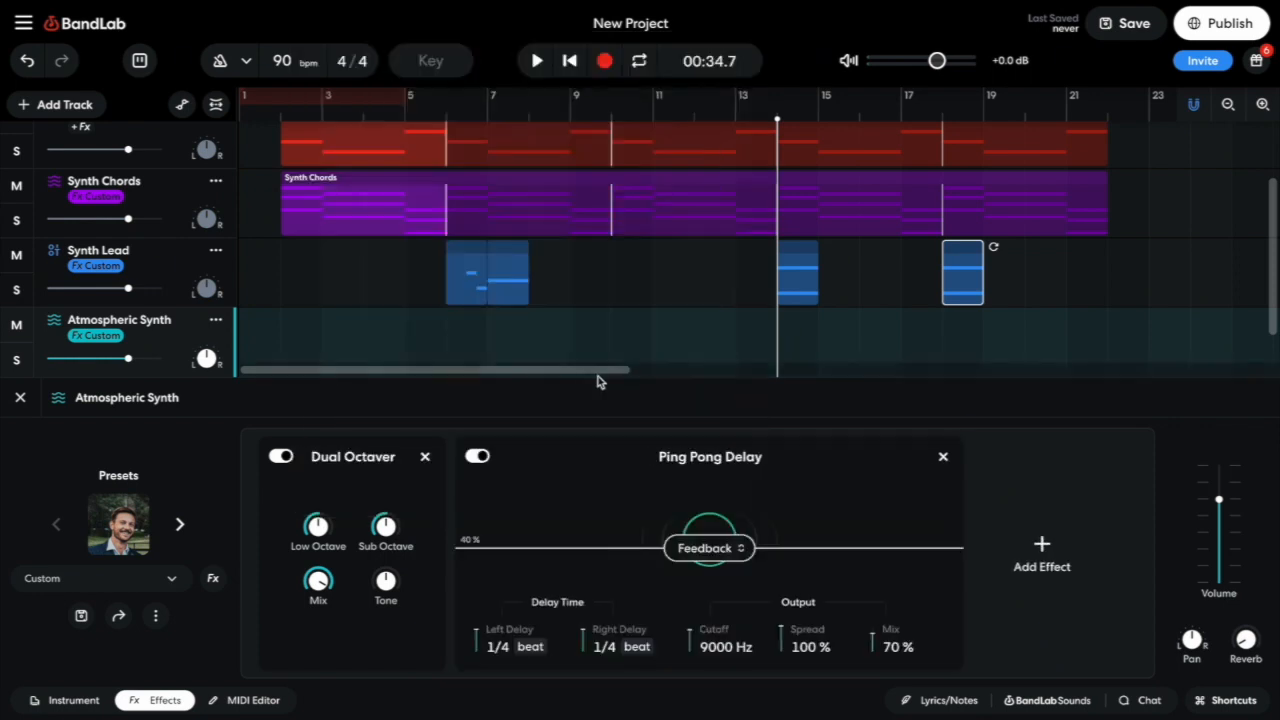
left_click_drag(707, 547, 712, 568)
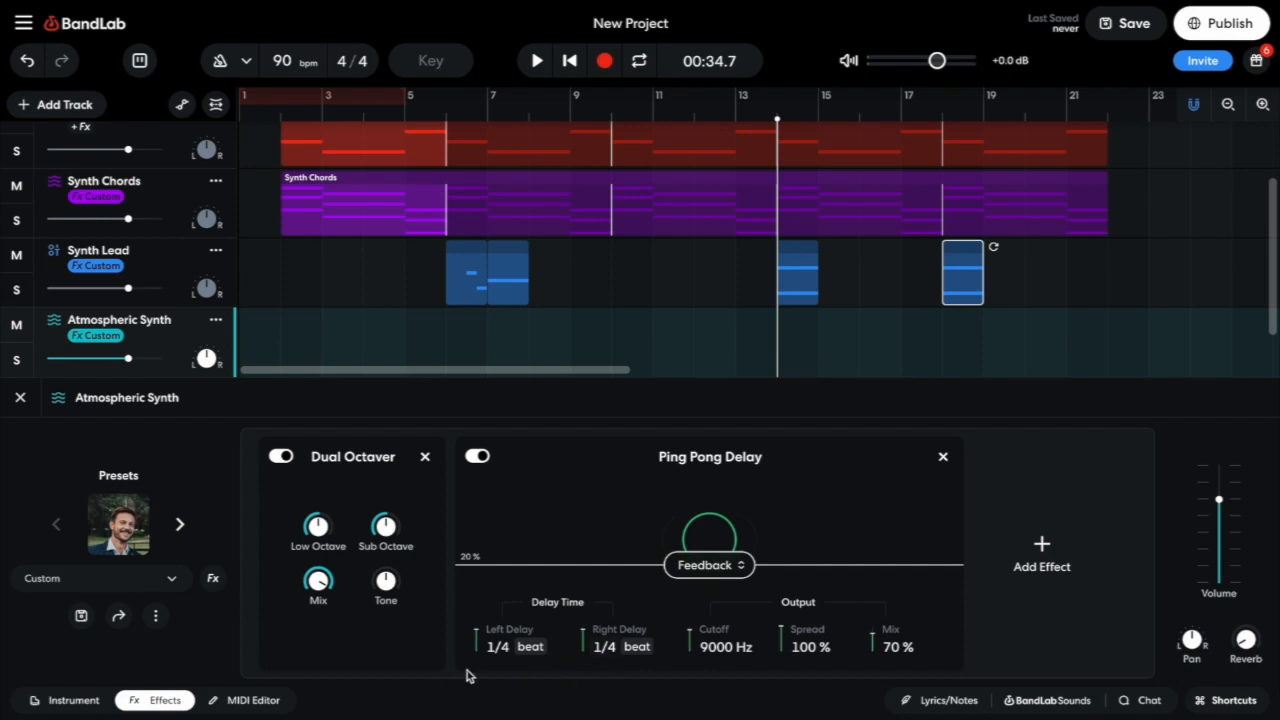
Draw Atmospheric Synth notes: F5 for all of bar 11, F5 for one beat at bar 12, and D#5 for all of bar 13
left_click(258, 700)
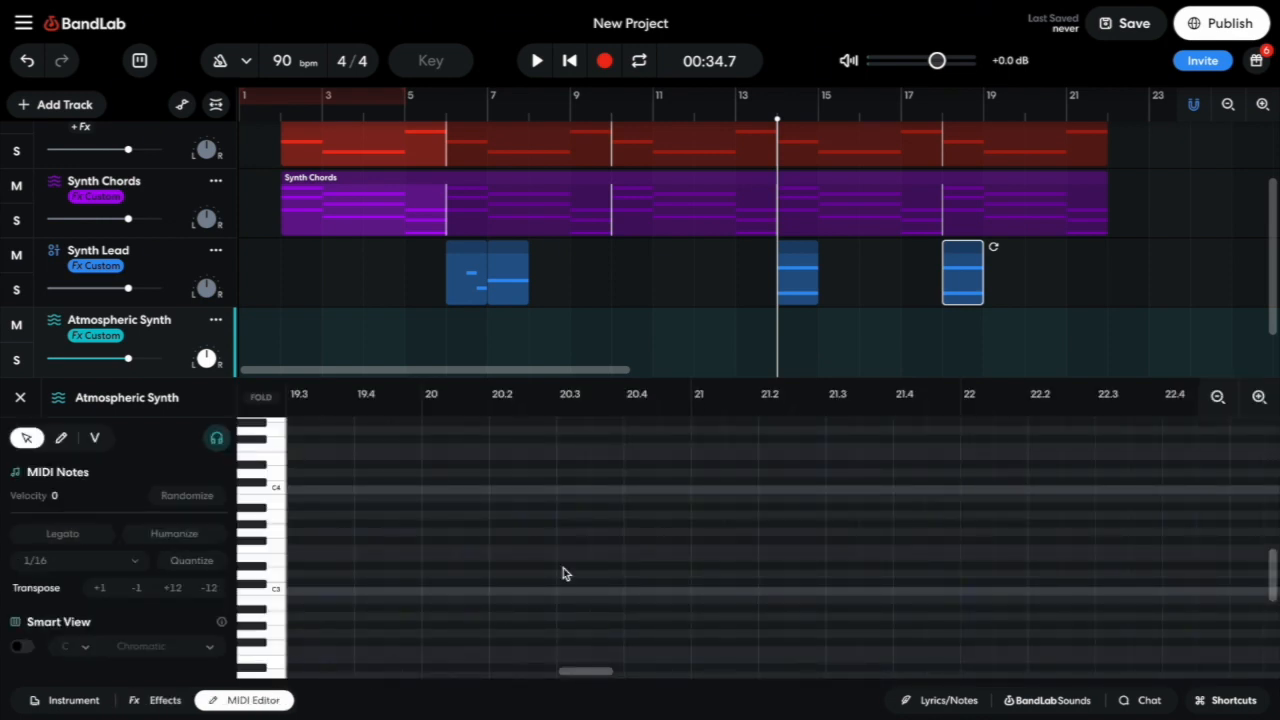
double_click(806, 550)
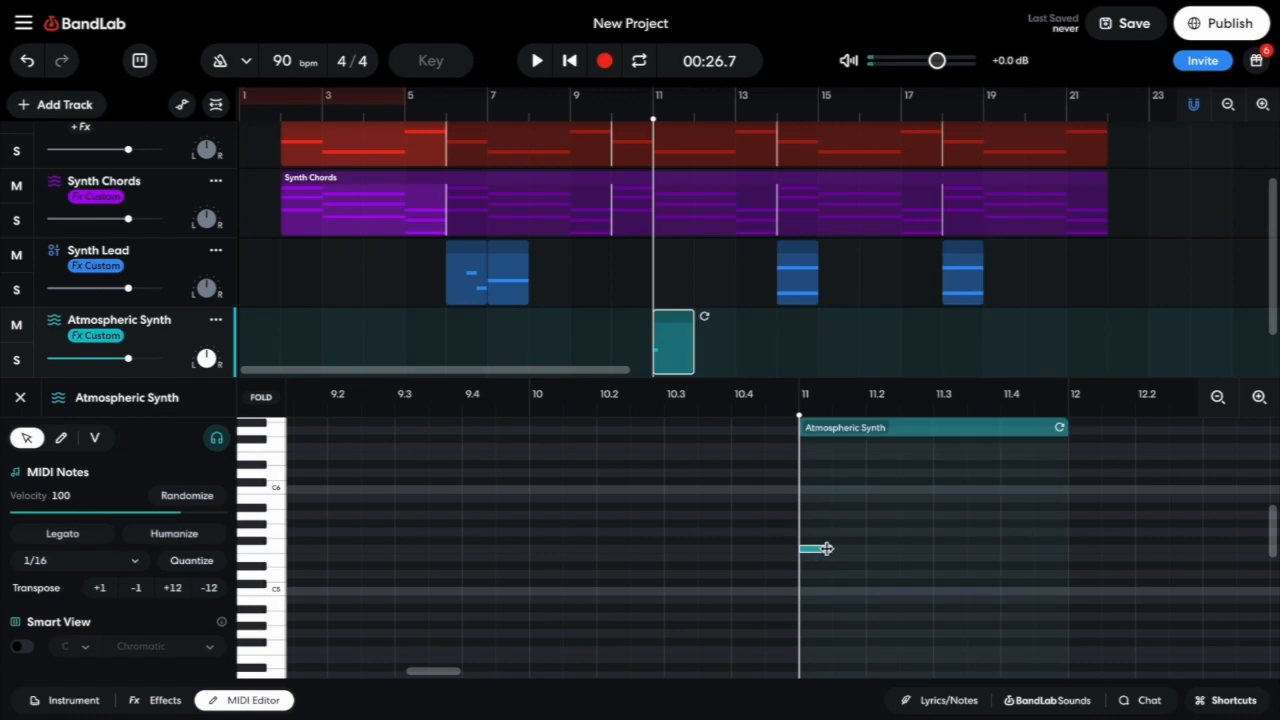
left_click_drag(827, 548, 1080, 556)
left_click(718, 572)
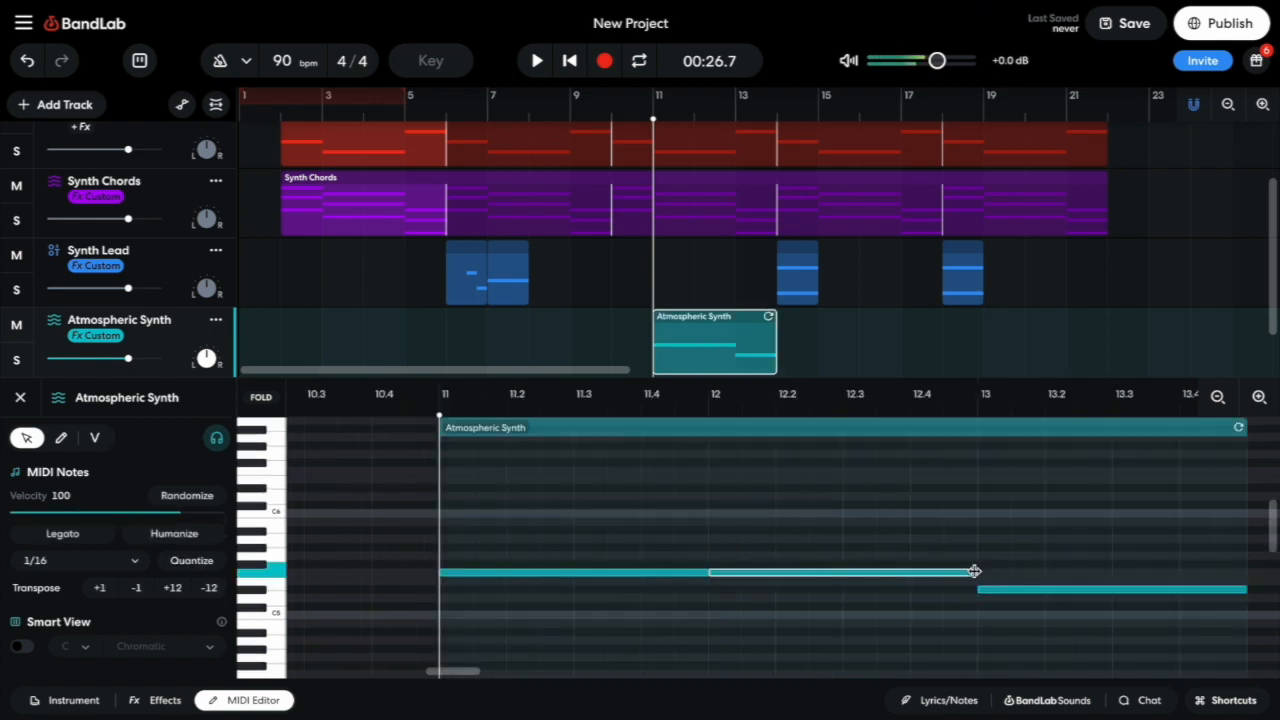
left_click_drag(975, 571, 775, 582)
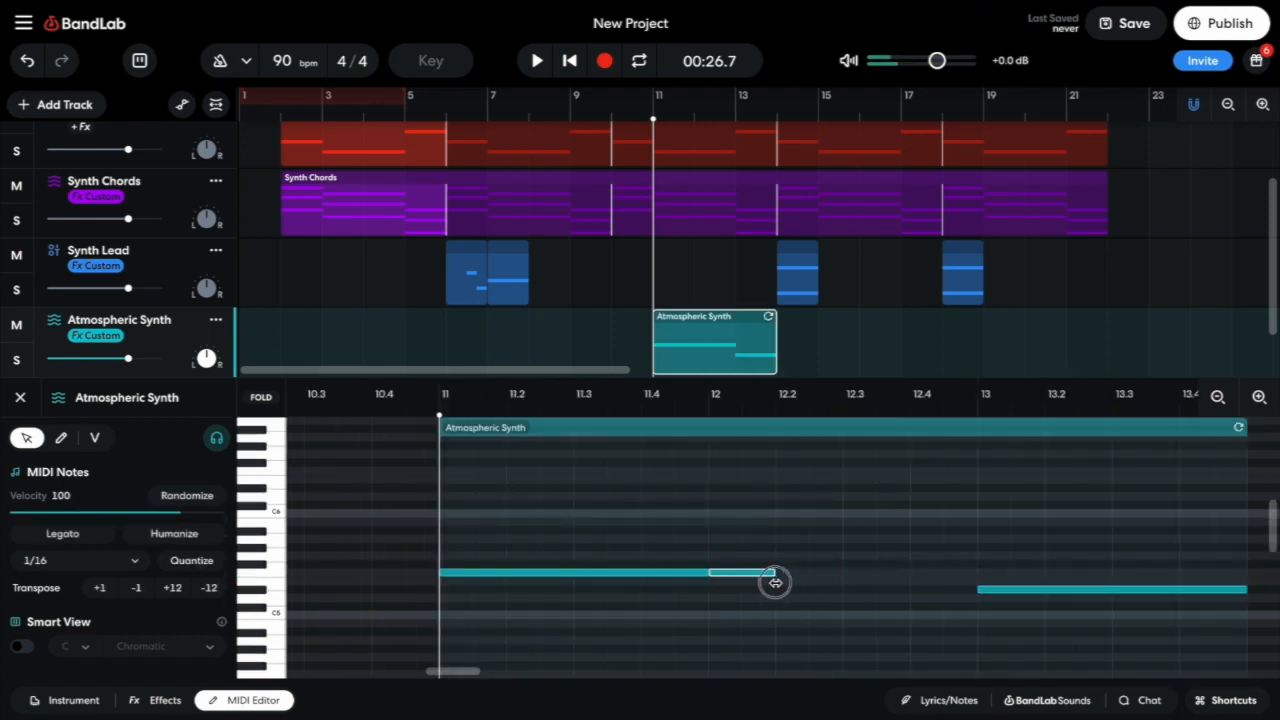
Play back the arrangement from bar 10 to hear the Atmospheric Synth part
left_click(609, 110)
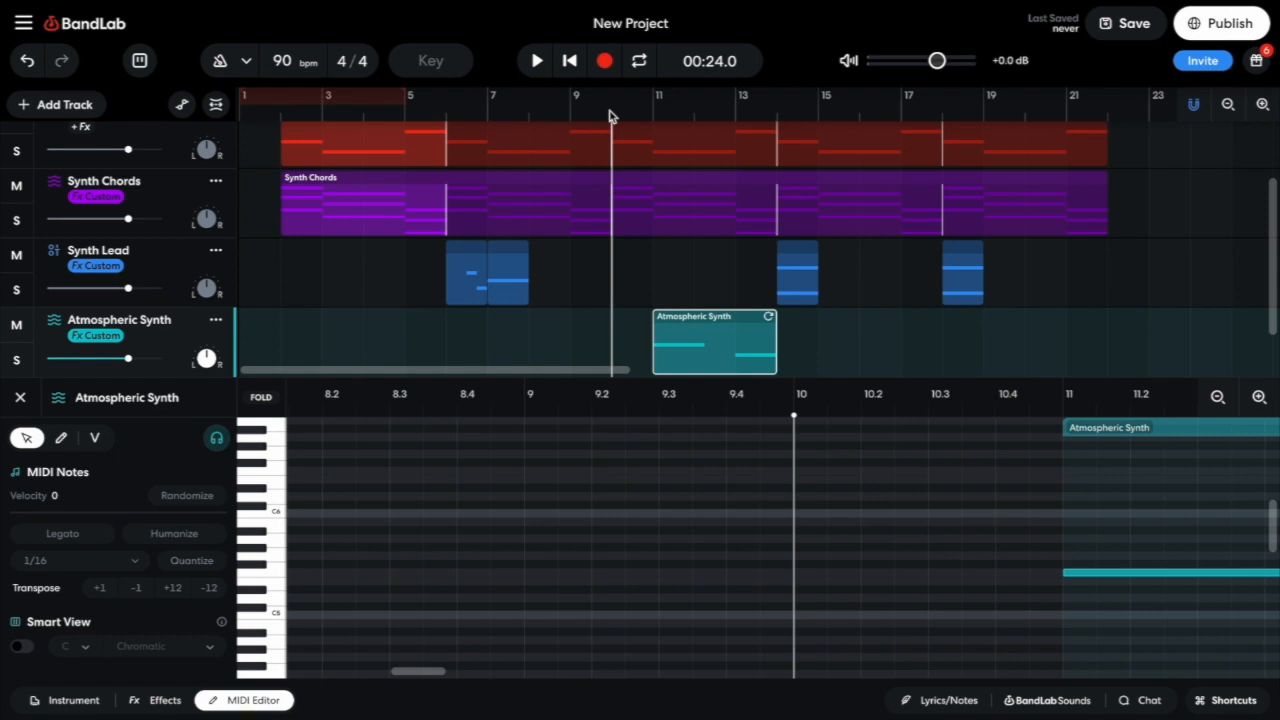
key("space")
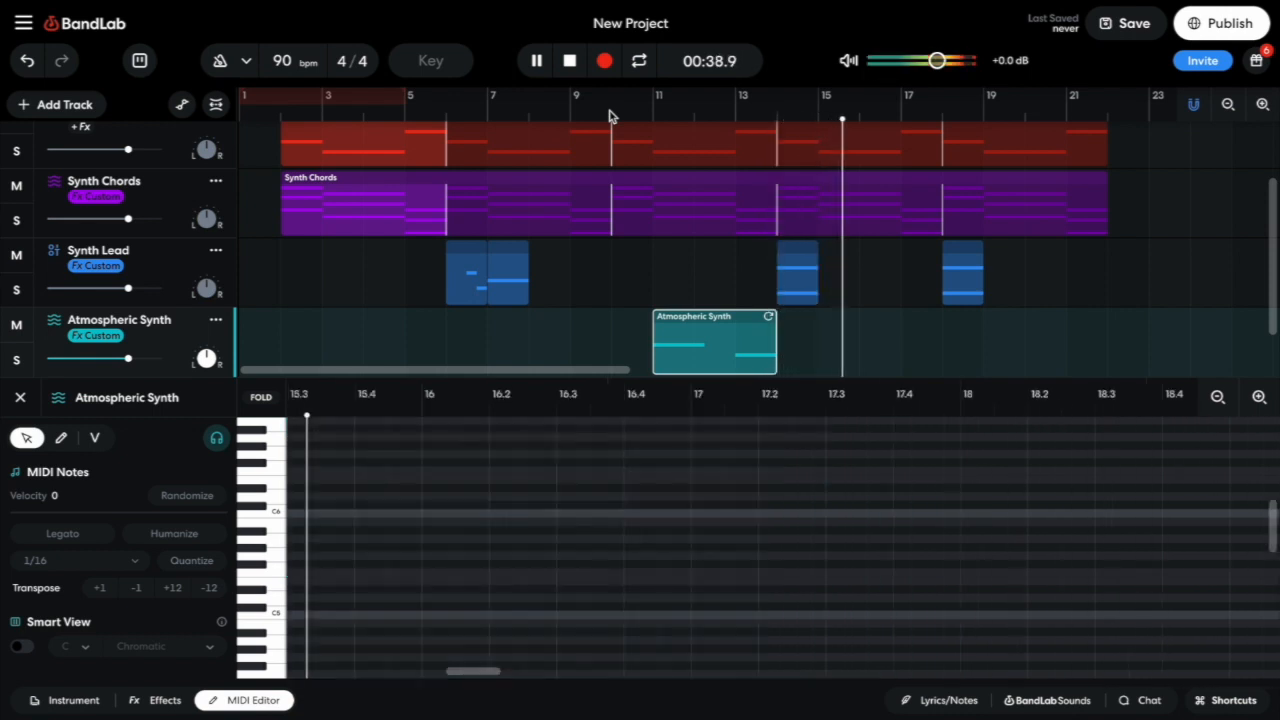
key("space")
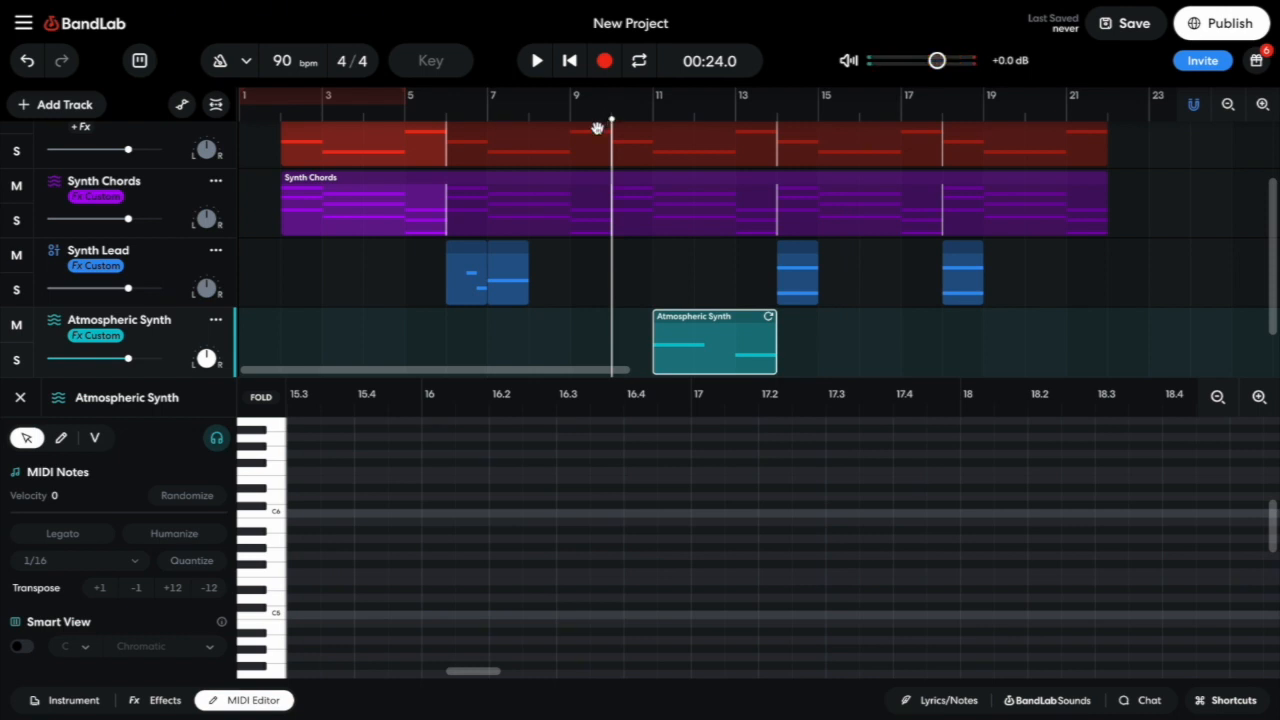
Add another virtual instrument track and name it Synth Pad
left_click(78, 108)
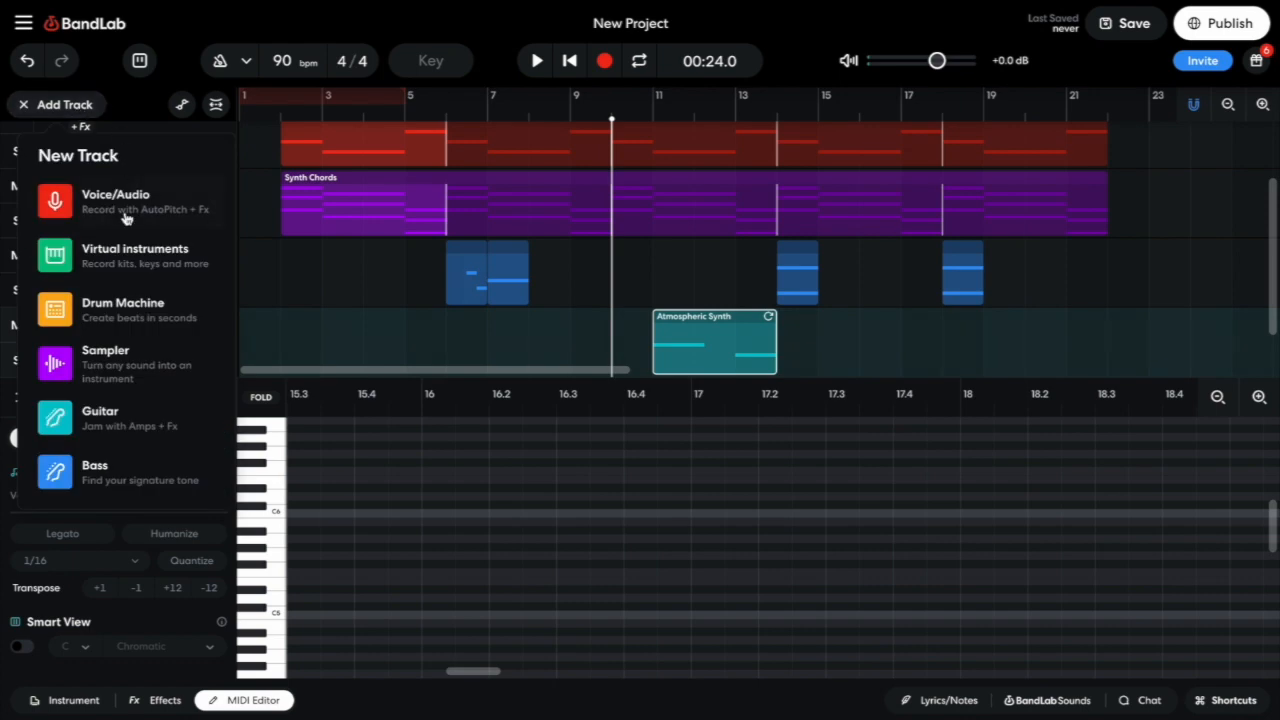
left_click(125, 266)
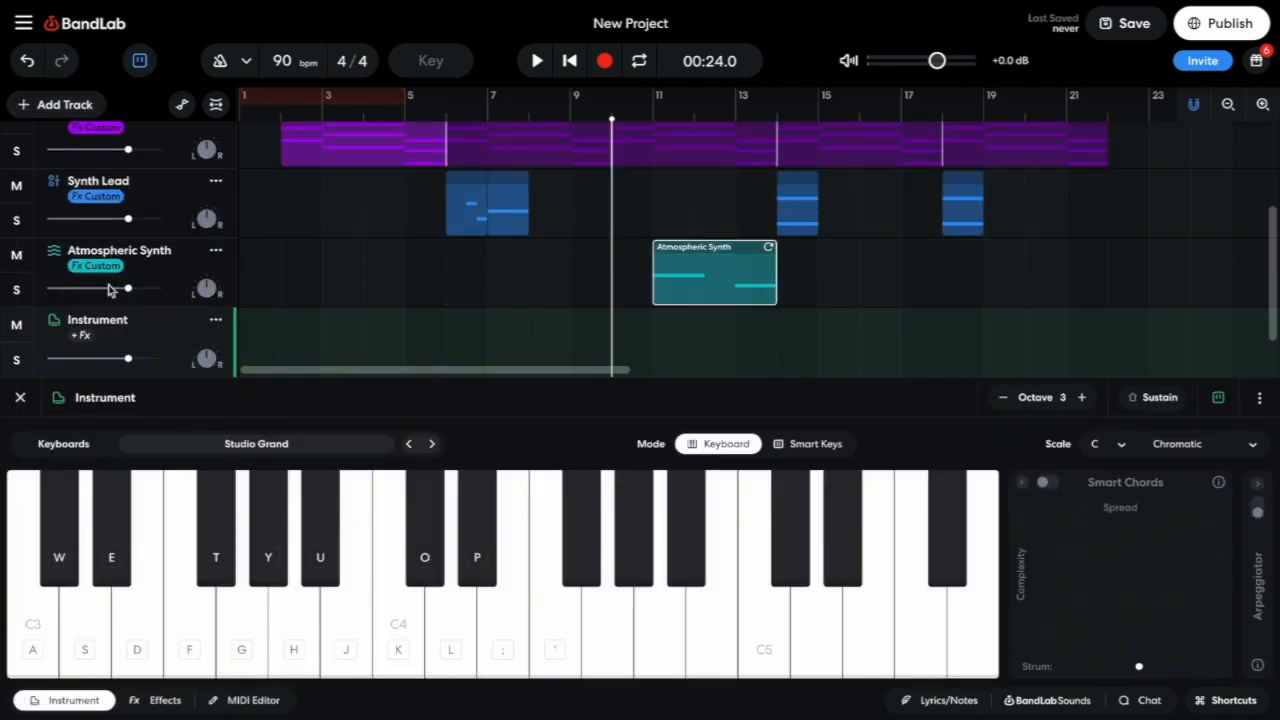
double_click(105, 320)
type("Sy")
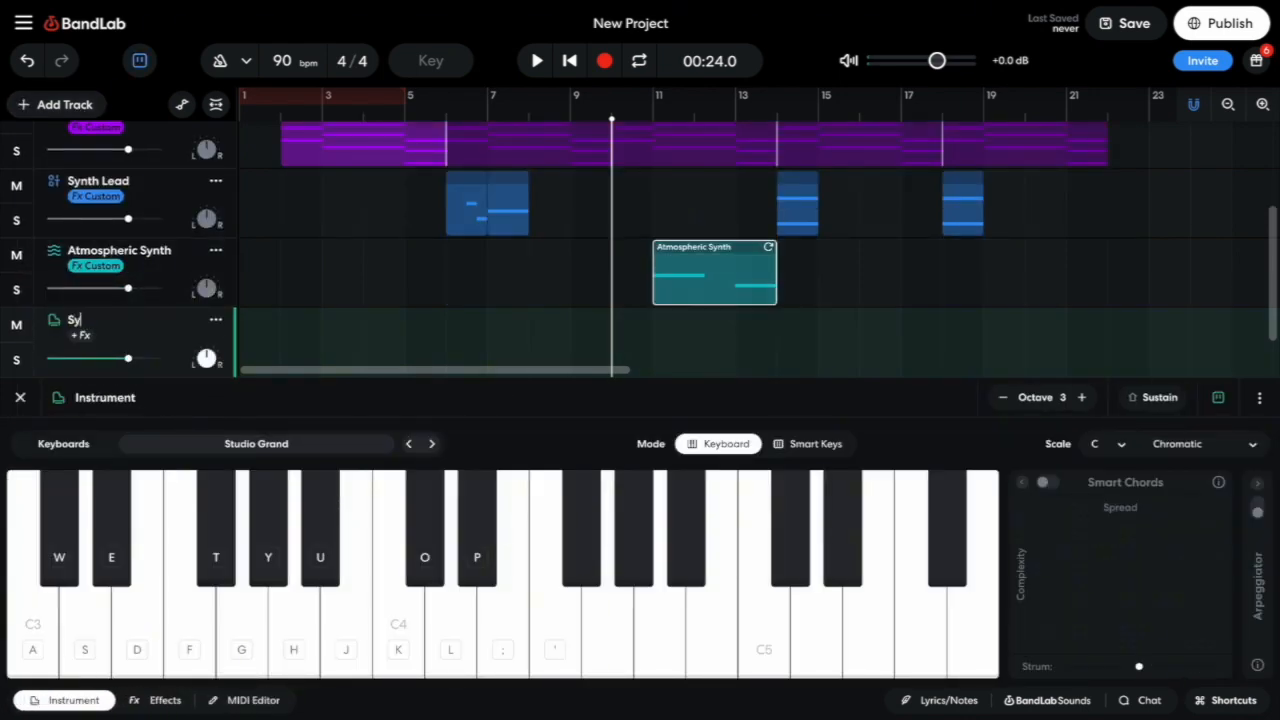
type("nth Pad")
Load the Wah RnB pad as the Synth Pad track's instrument
left_click(257, 446)
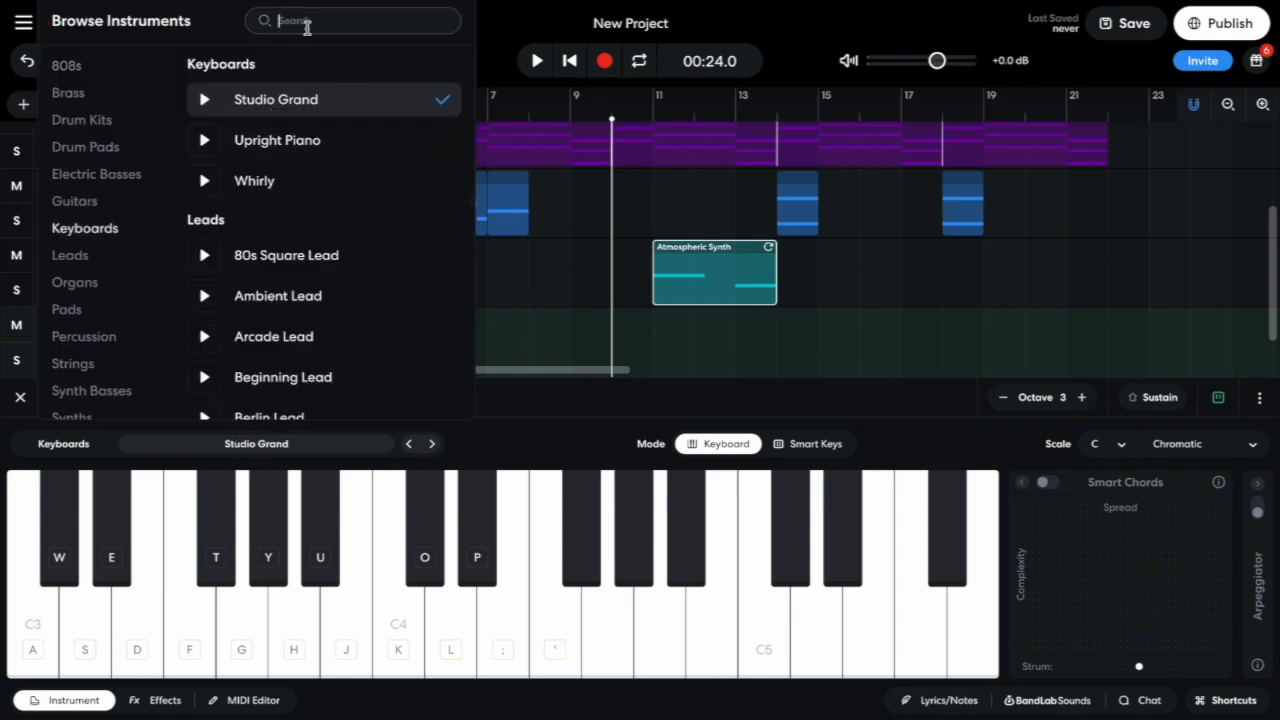
type("wah")
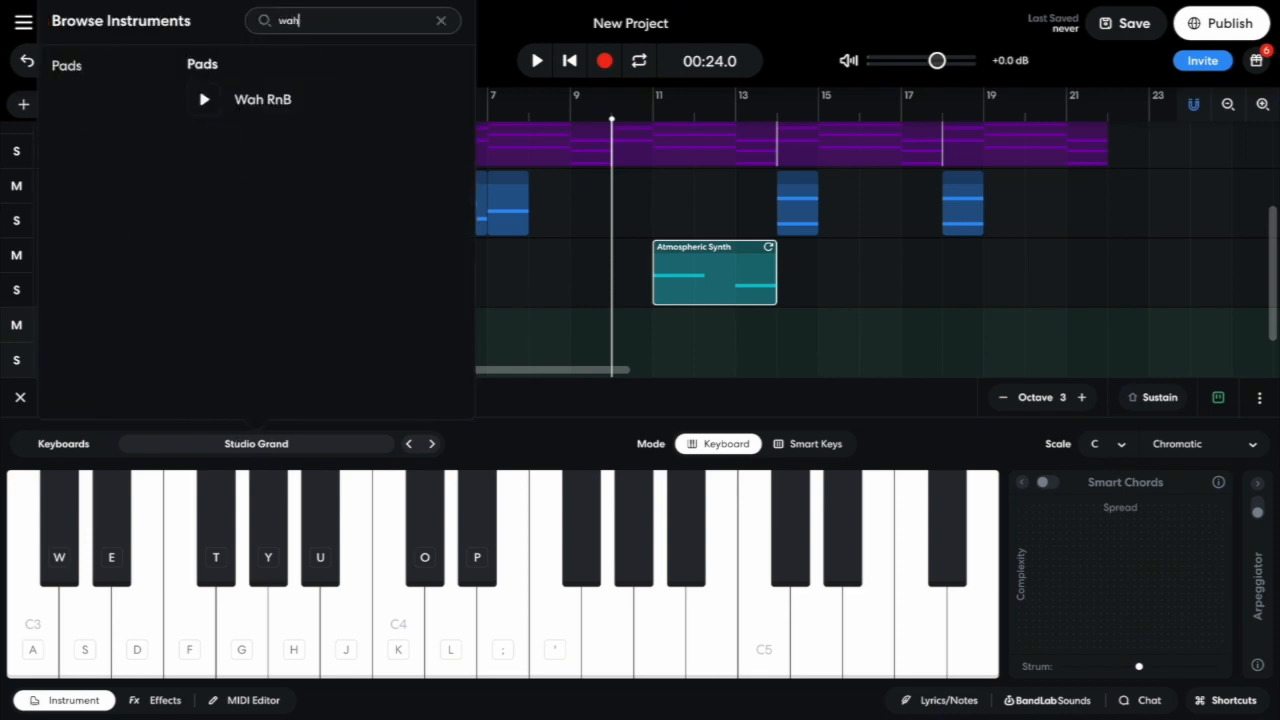
left_click(306, 103)
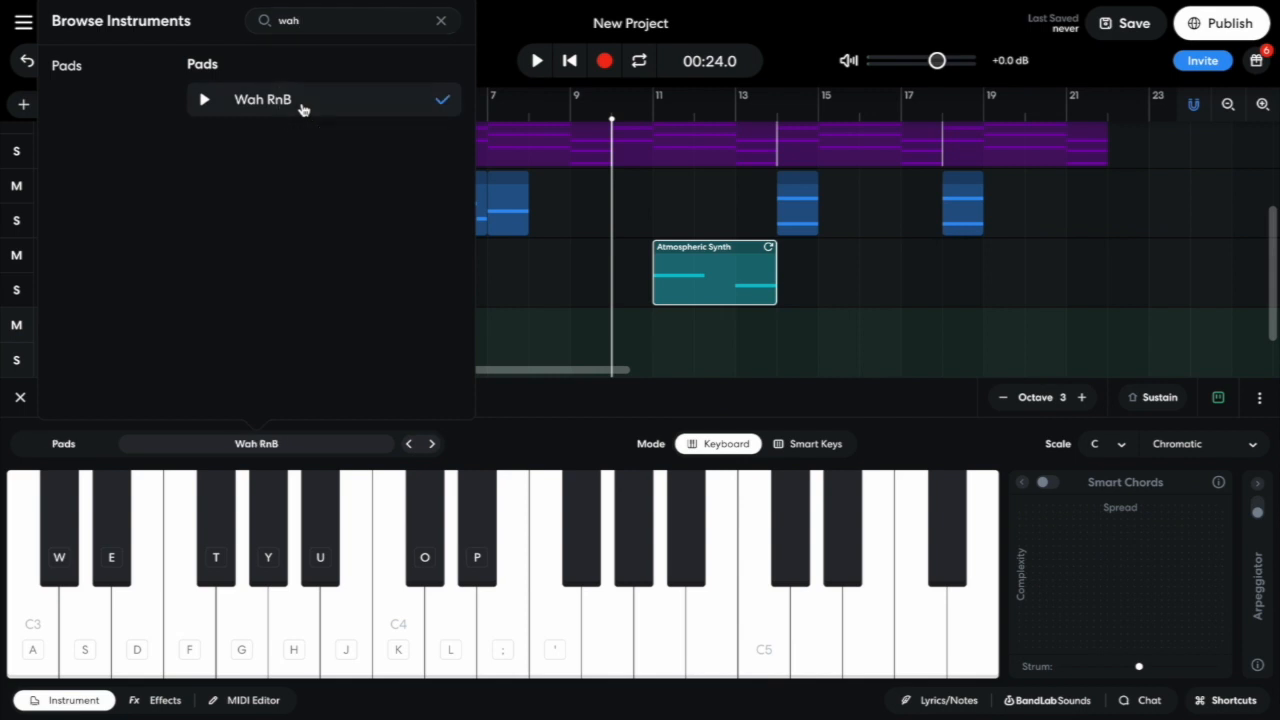
left_click(531, 443)
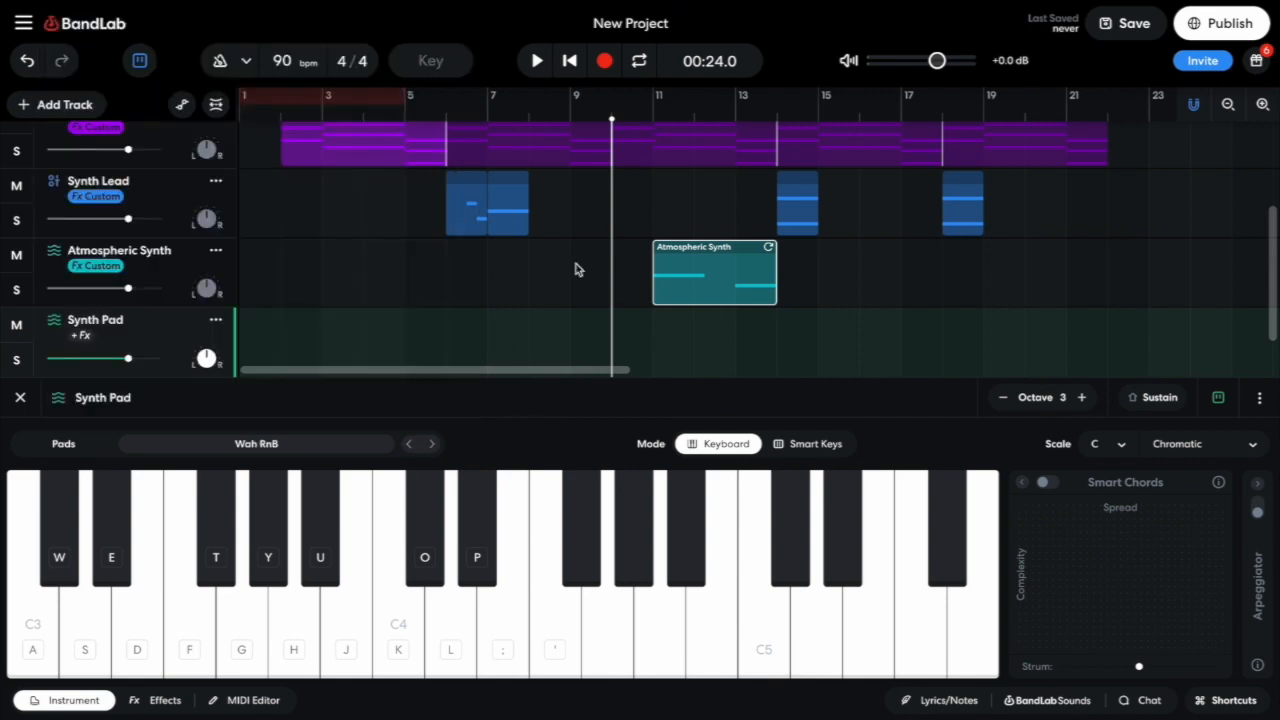
Draw Synth Pad chords: one-beat A#4, G4 and D#4 at 10.4, and full-bar G#4, F4 and C#4 in bars 11 and 12
left_click(265, 702)
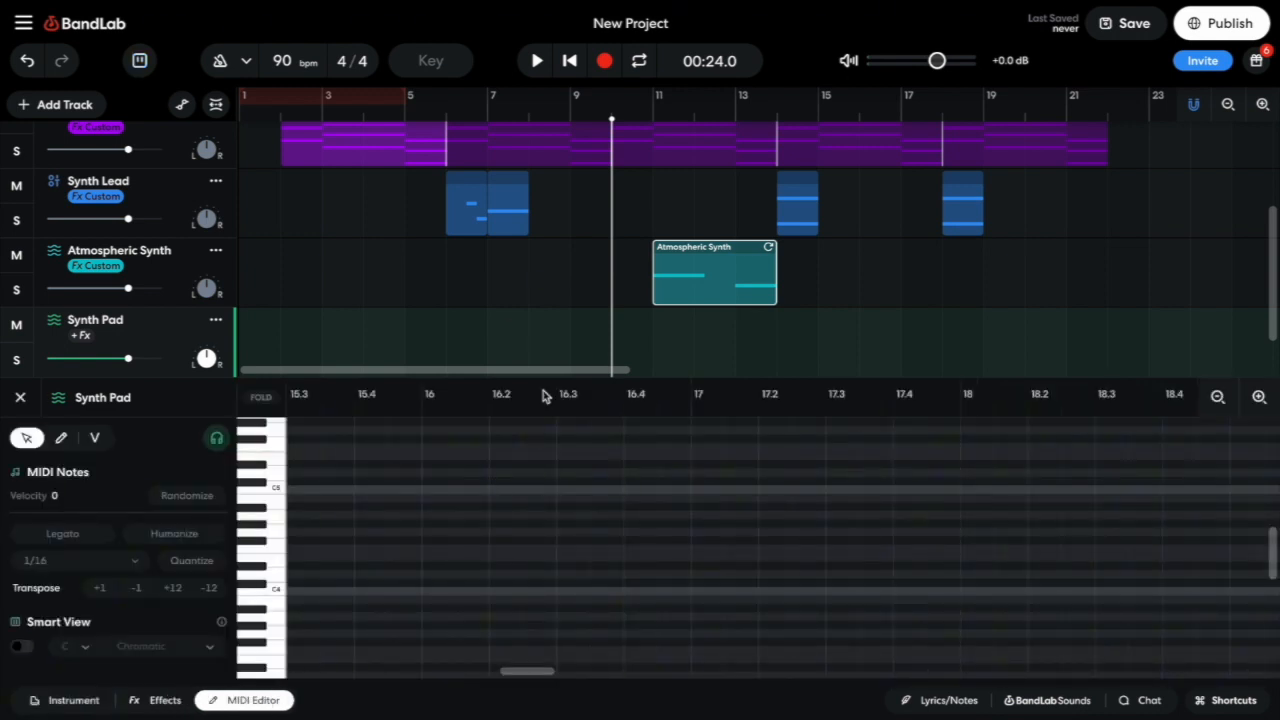
double_click(689, 578)
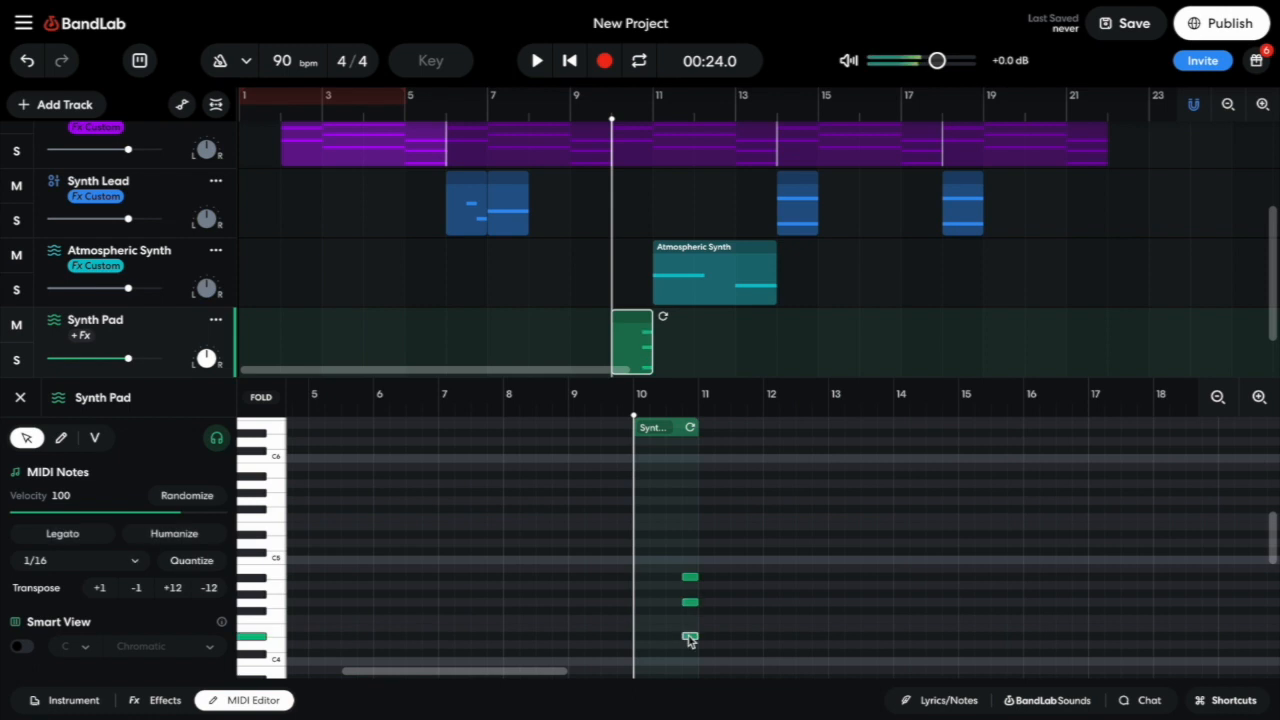
double_click(704, 596)
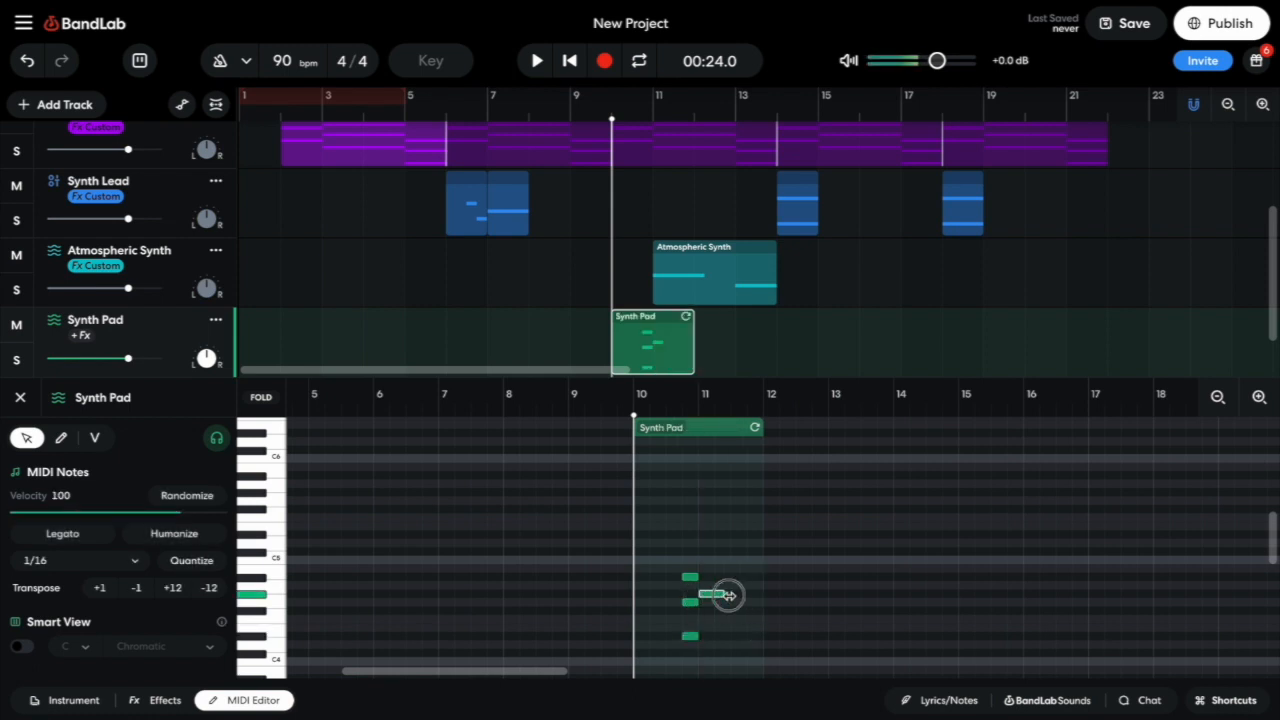
double_click(704, 620)
double_click(703, 654)
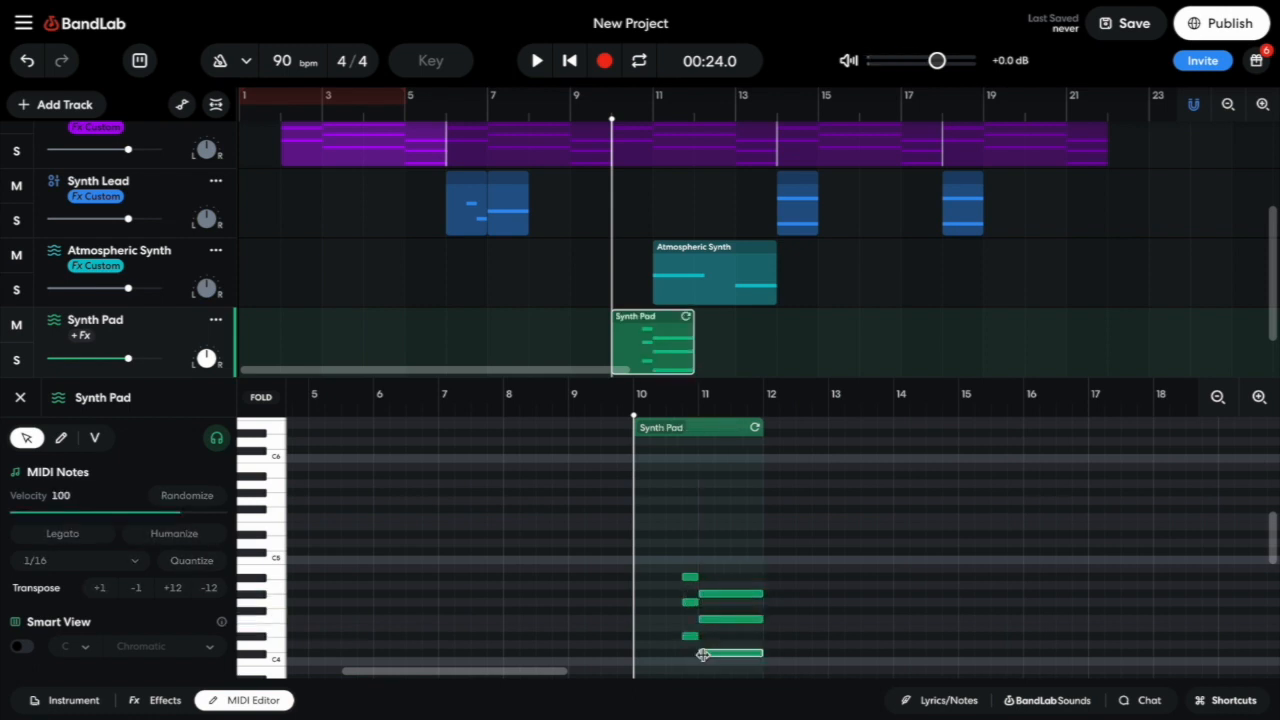
double_click(770, 595)
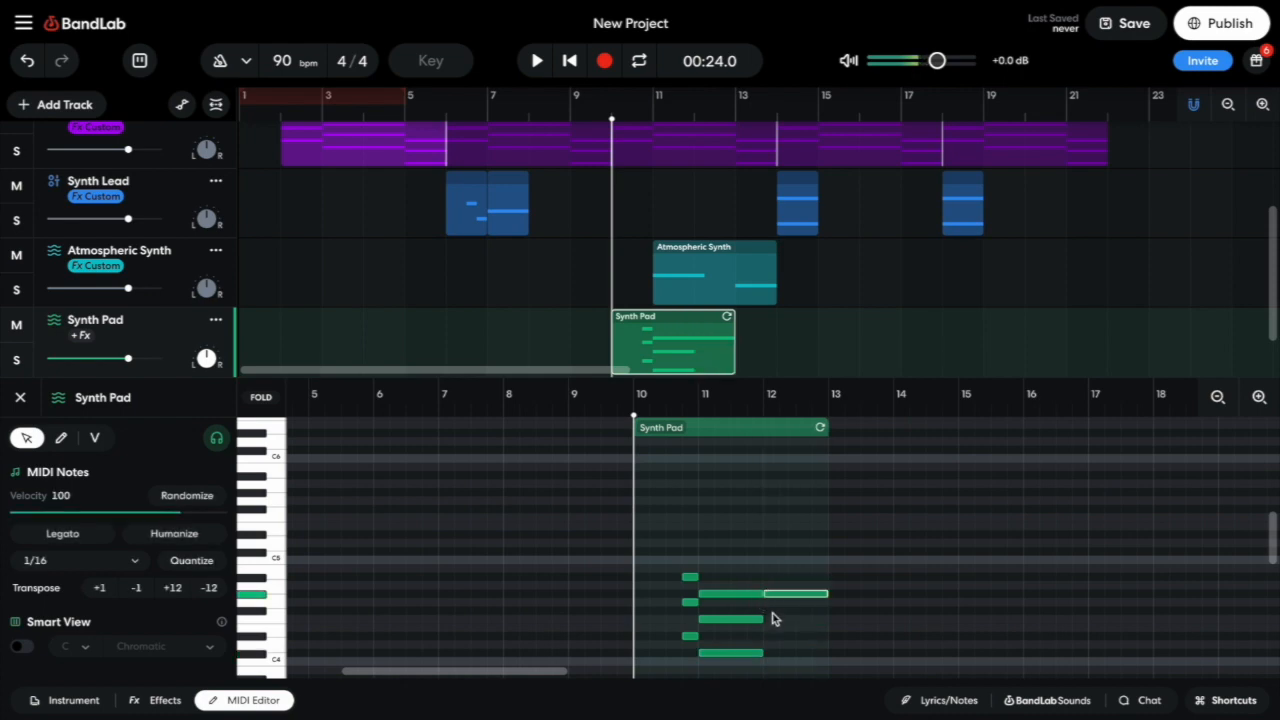
double_click(770, 653)
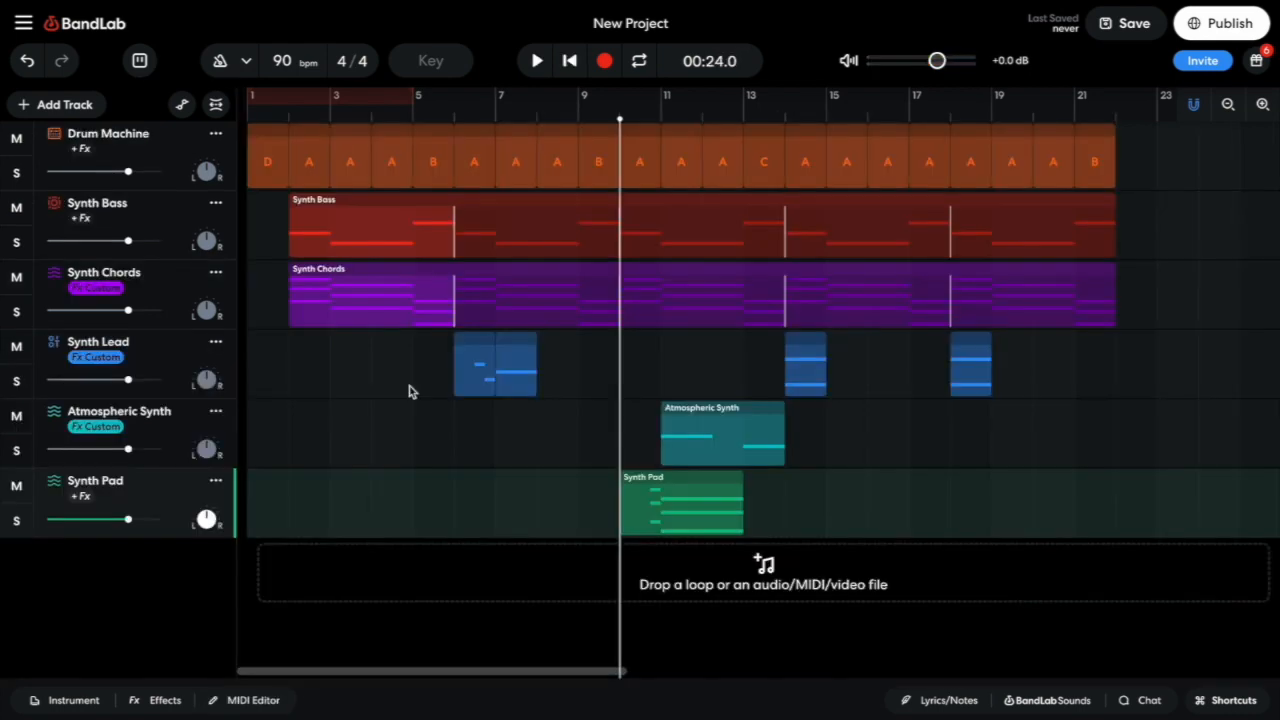
Lower the Atmospheric Synth volume, set Synth Lead to -5.3 dB and Synth Pad to -10.2 dB, and play the track from the start
left_click(147, 363)
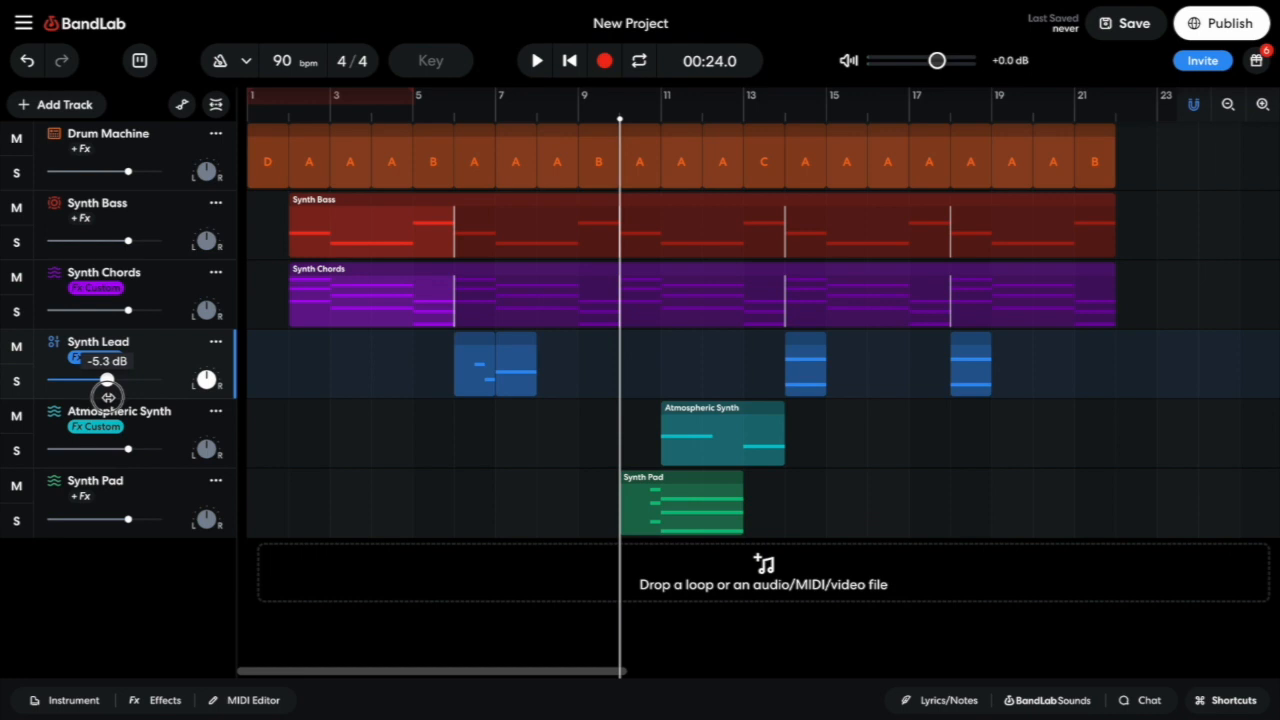
left_click(158, 421)
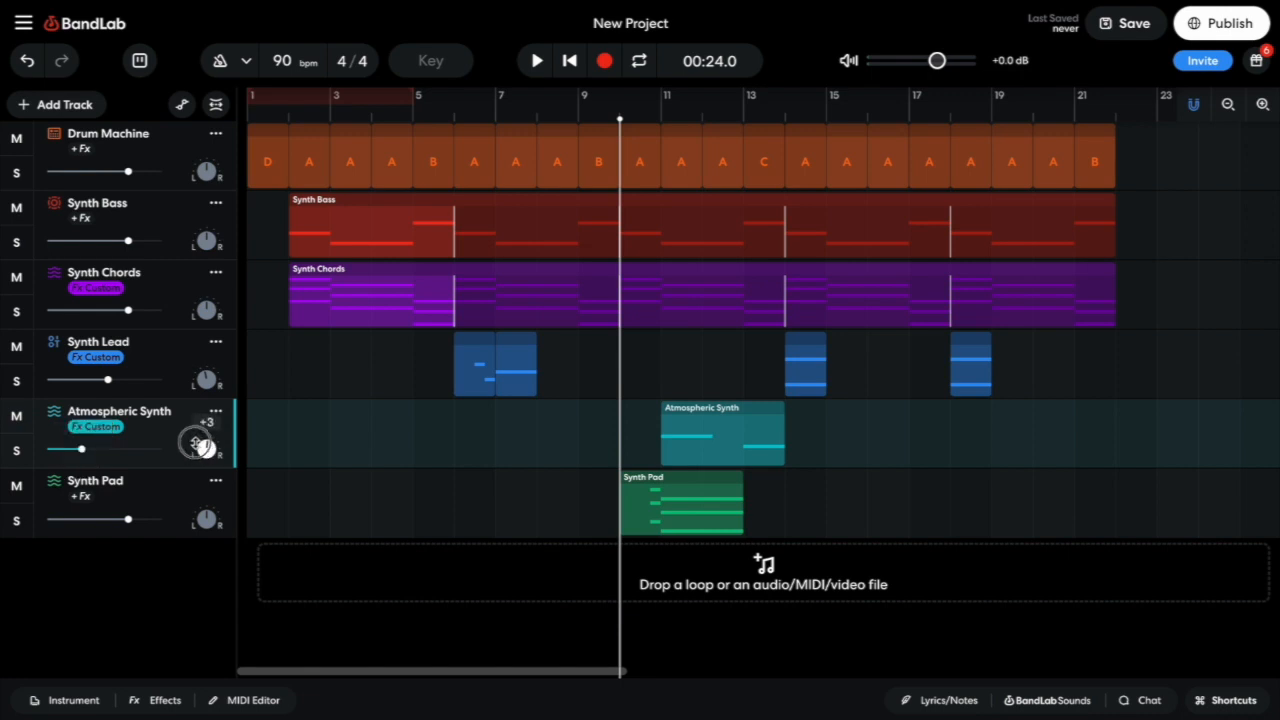
left_click(147, 485)
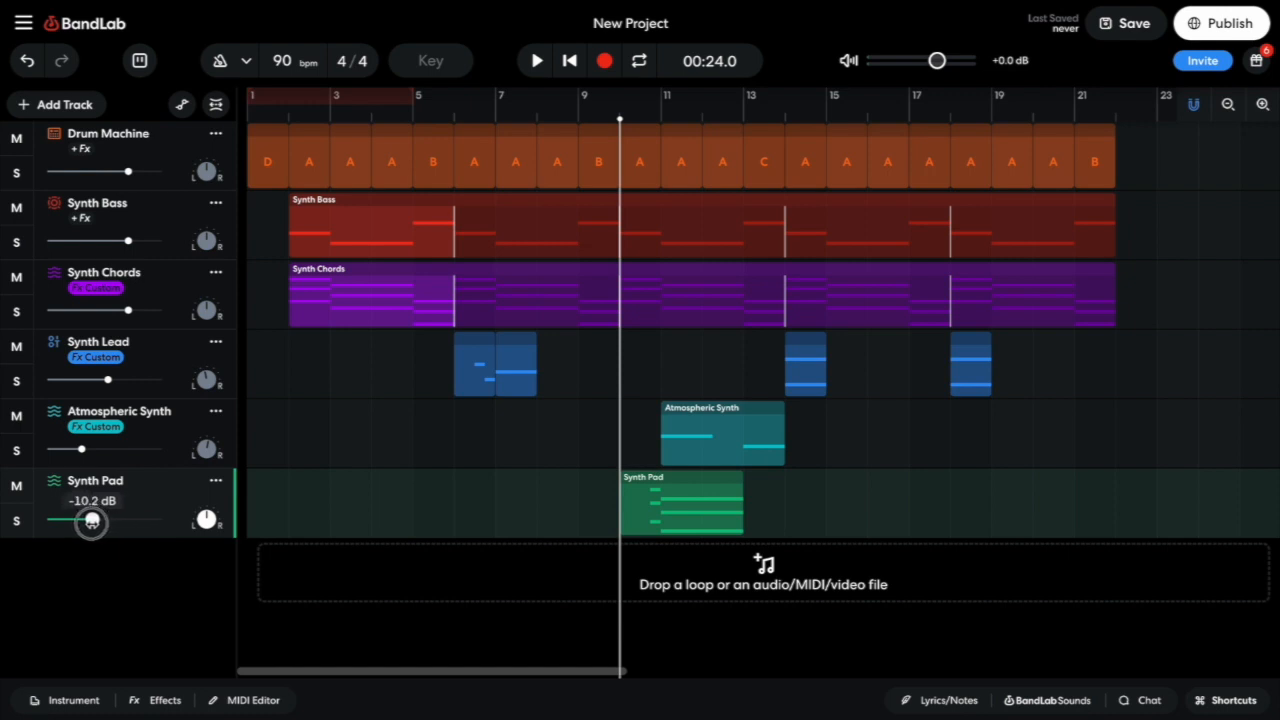
key("Home")
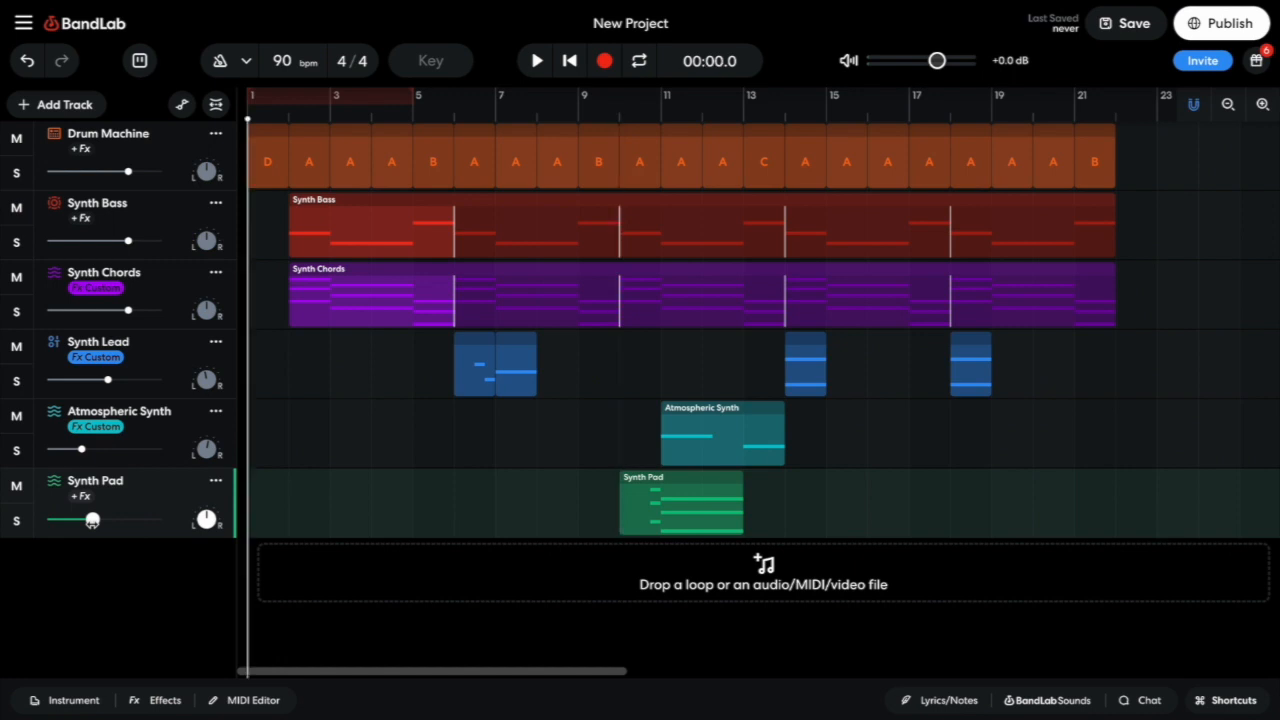
key("space")
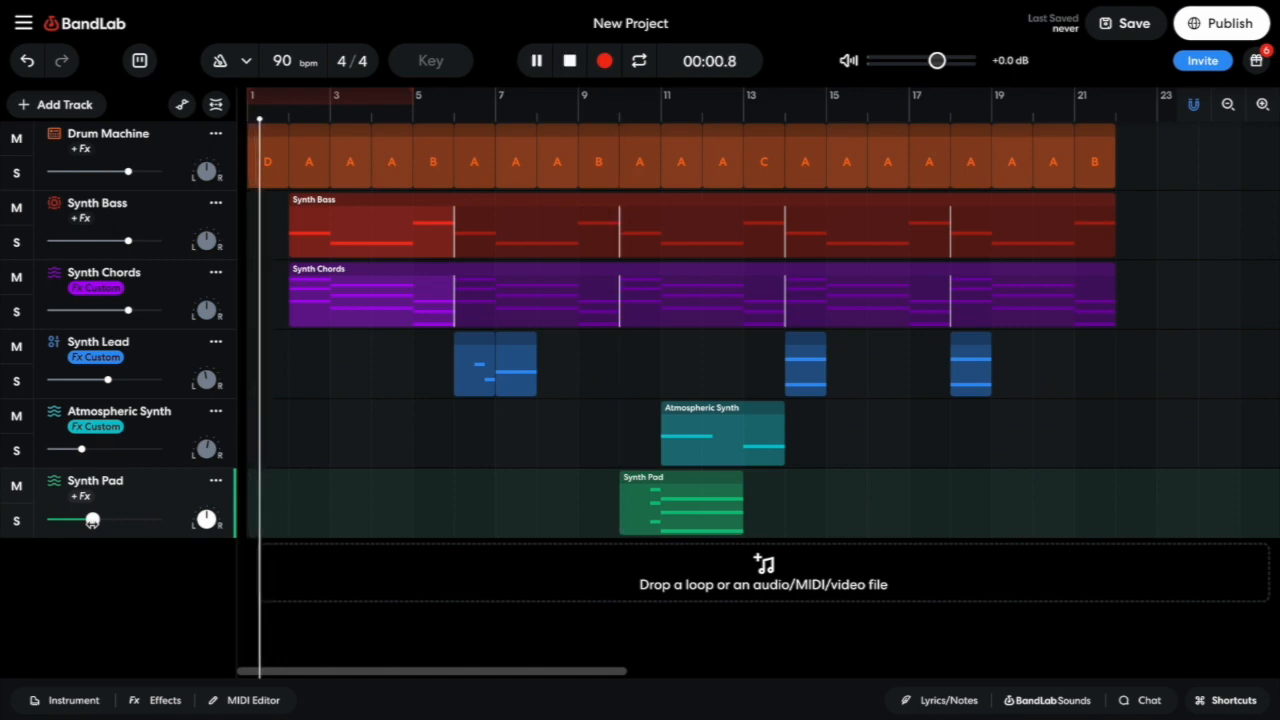